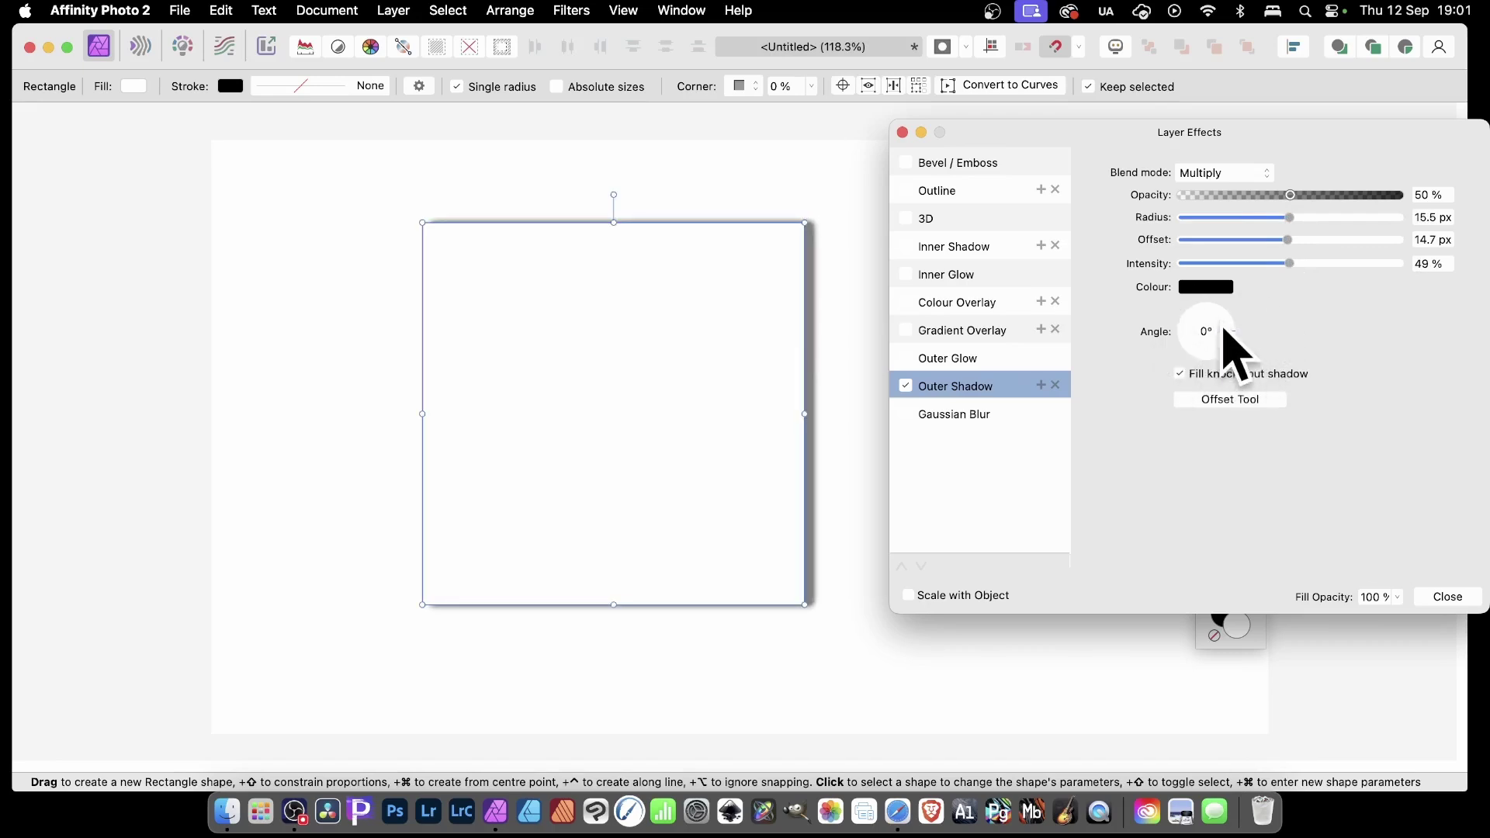
- Change the colour of the rectangle's Outer Shadow effect to red
click(1206, 288)
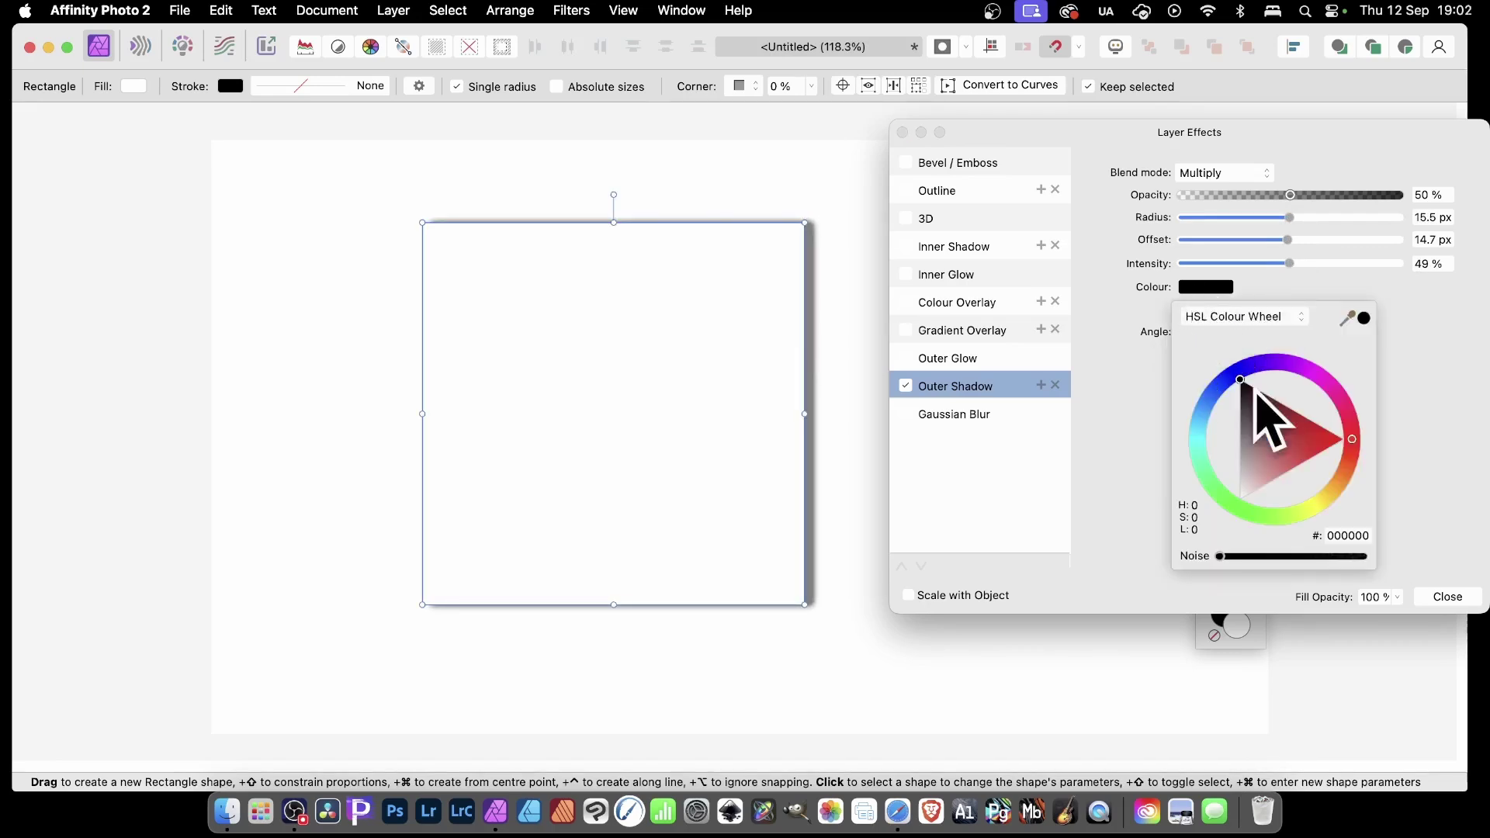
drag(1261, 408, 1342, 441)
click(1441, 466)
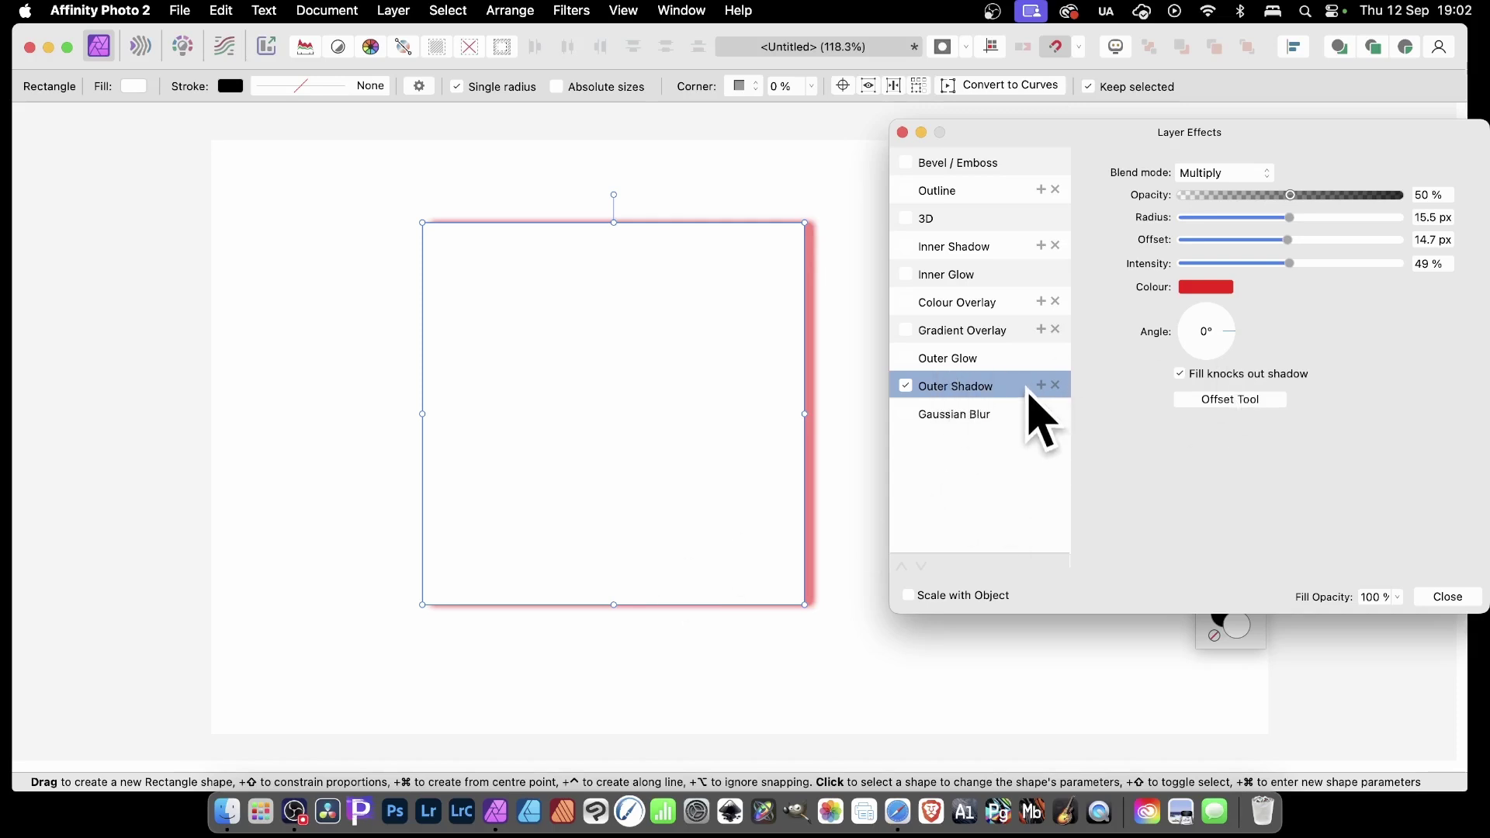
- Add a second Outer Shadow to the rectangle, coloured green (#00FF1A) with its angle at 90°
click(1043, 387)
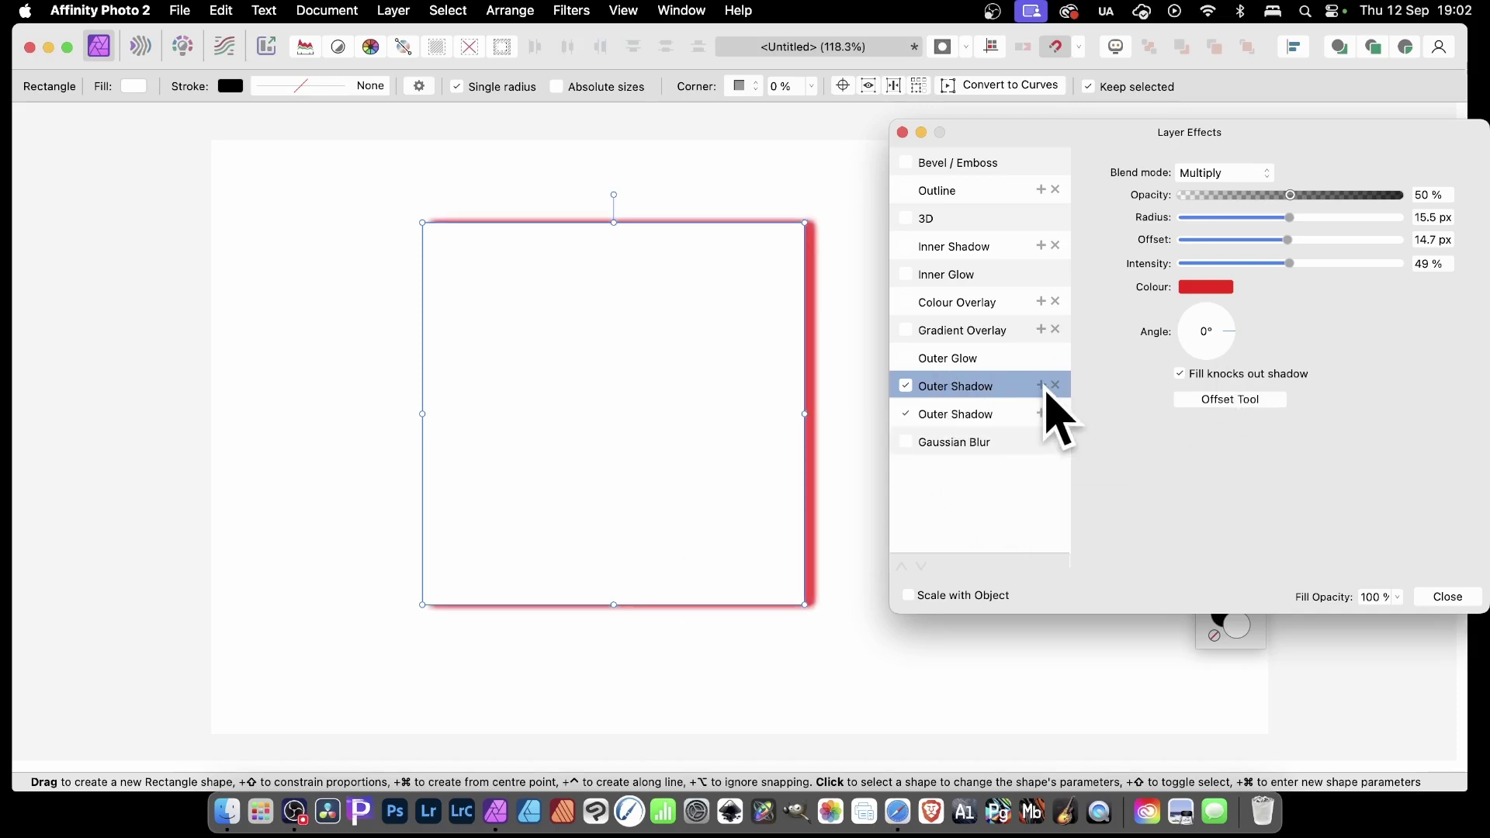
click(962, 416)
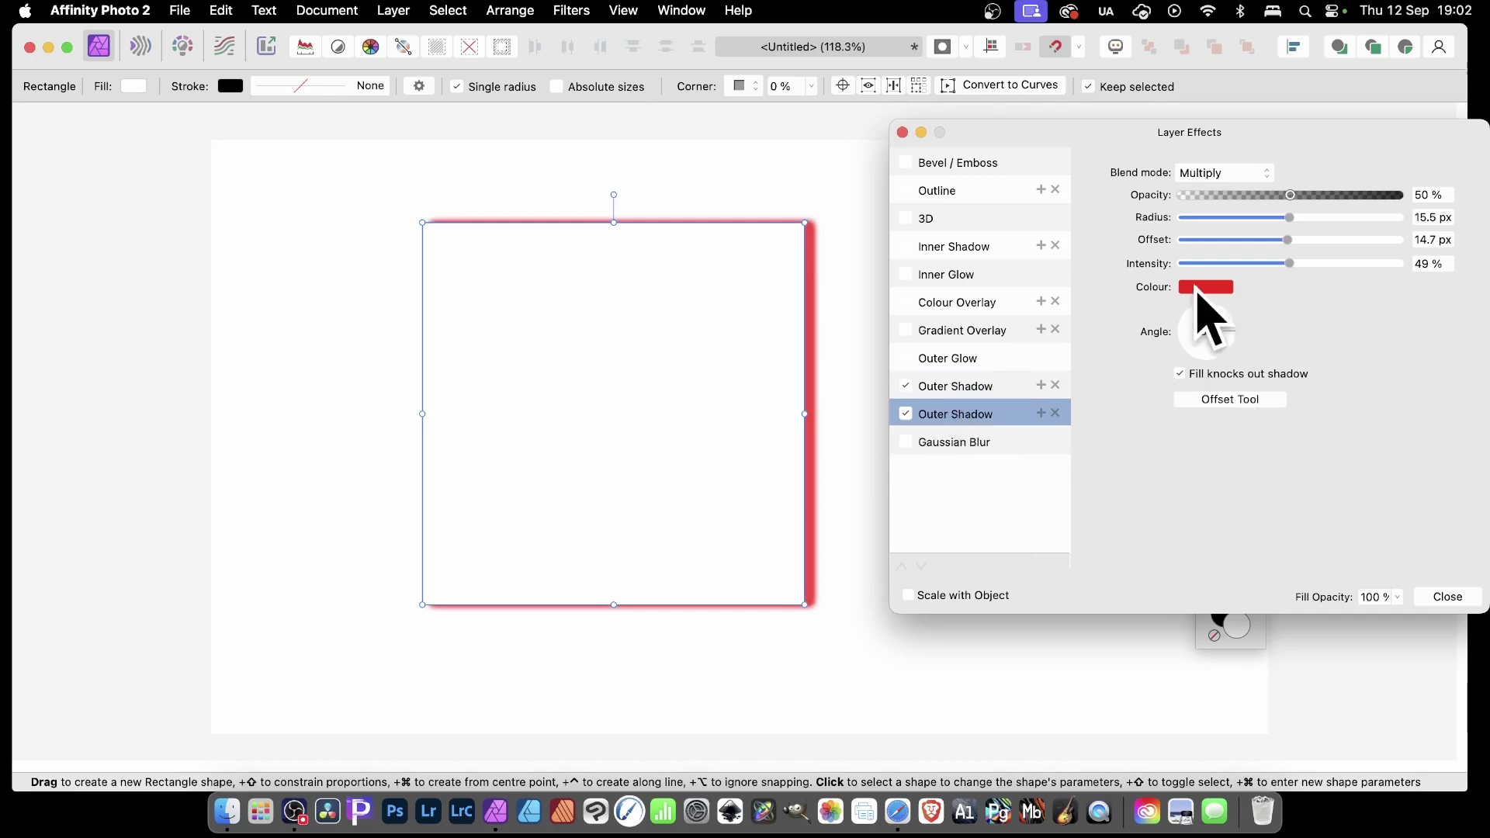
click(1199, 288)
mouse_move(1230, 515)
mouse_down()
mouse_move(1258, 482)
mouse_move(1226, 505)
mouse_up()
click(1170, 531)
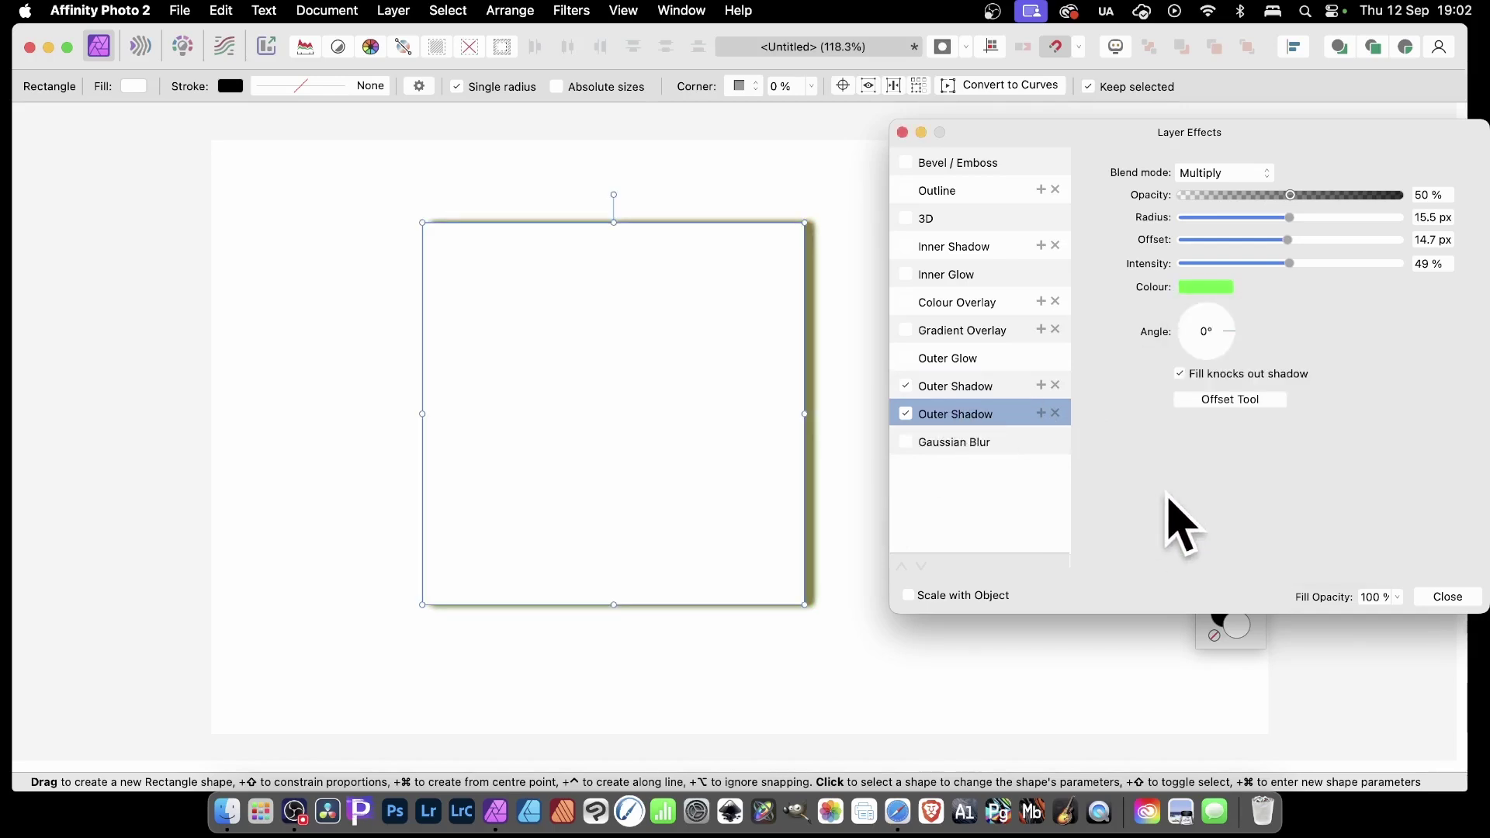
drag(1233, 335, 1208, 305)
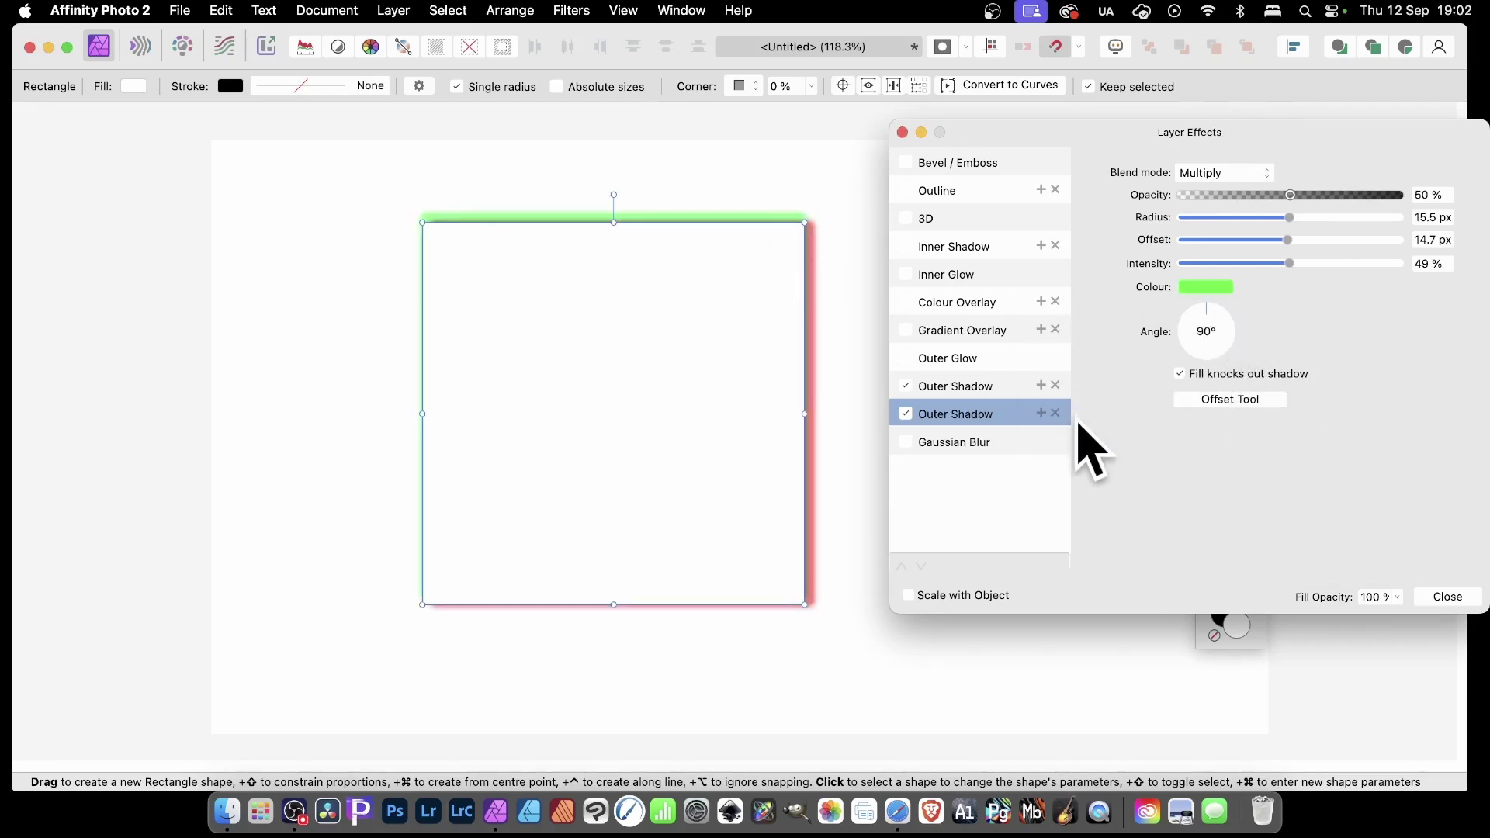
- Add a third Outer Shadow to the rectangle, coloured blue (#005DFF) with its angle at 180°
click(1041, 414)
click(989, 442)
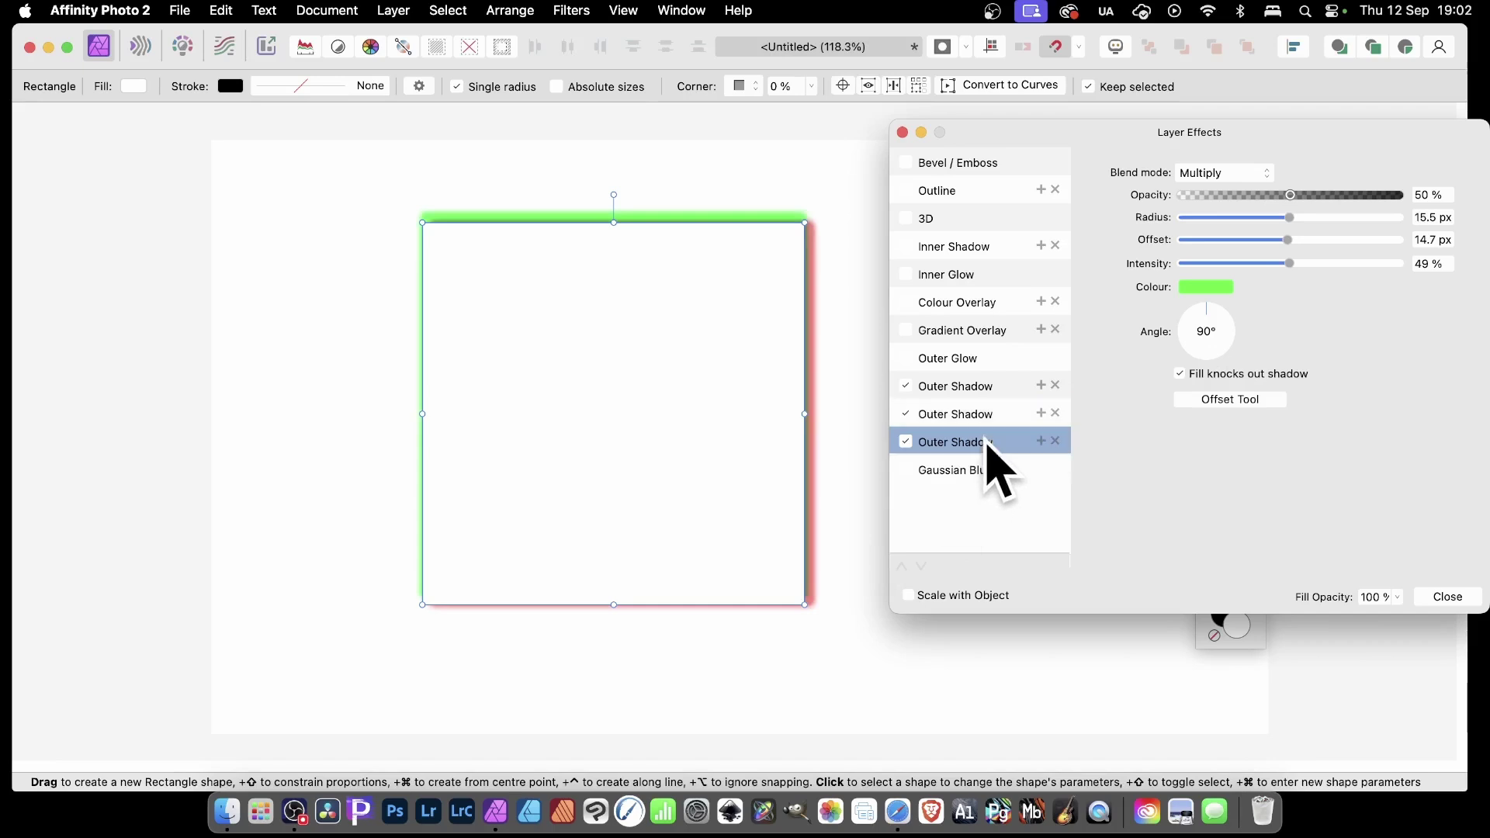
click(1195, 289)
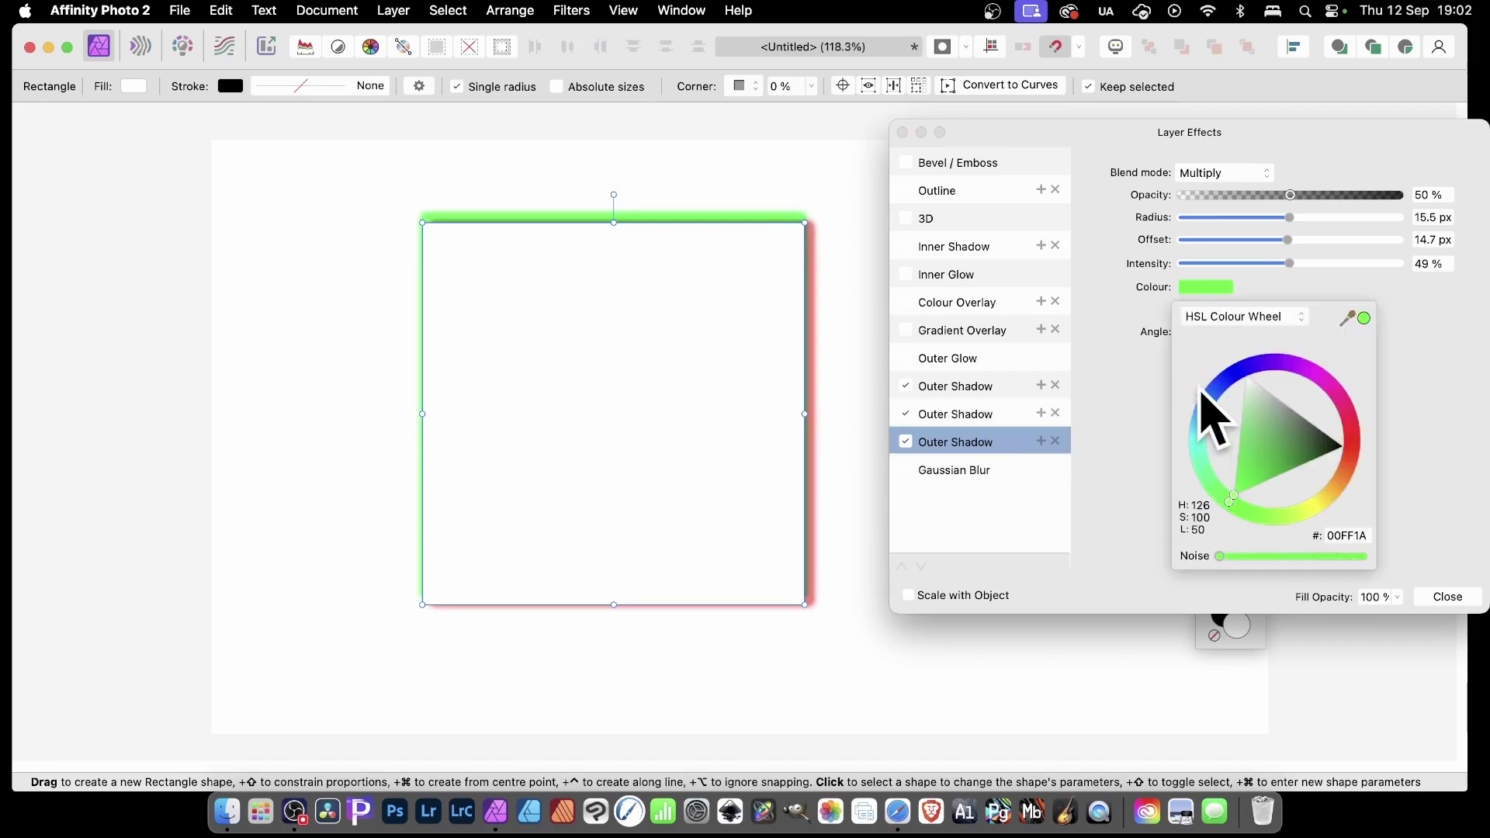
click(1217, 397)
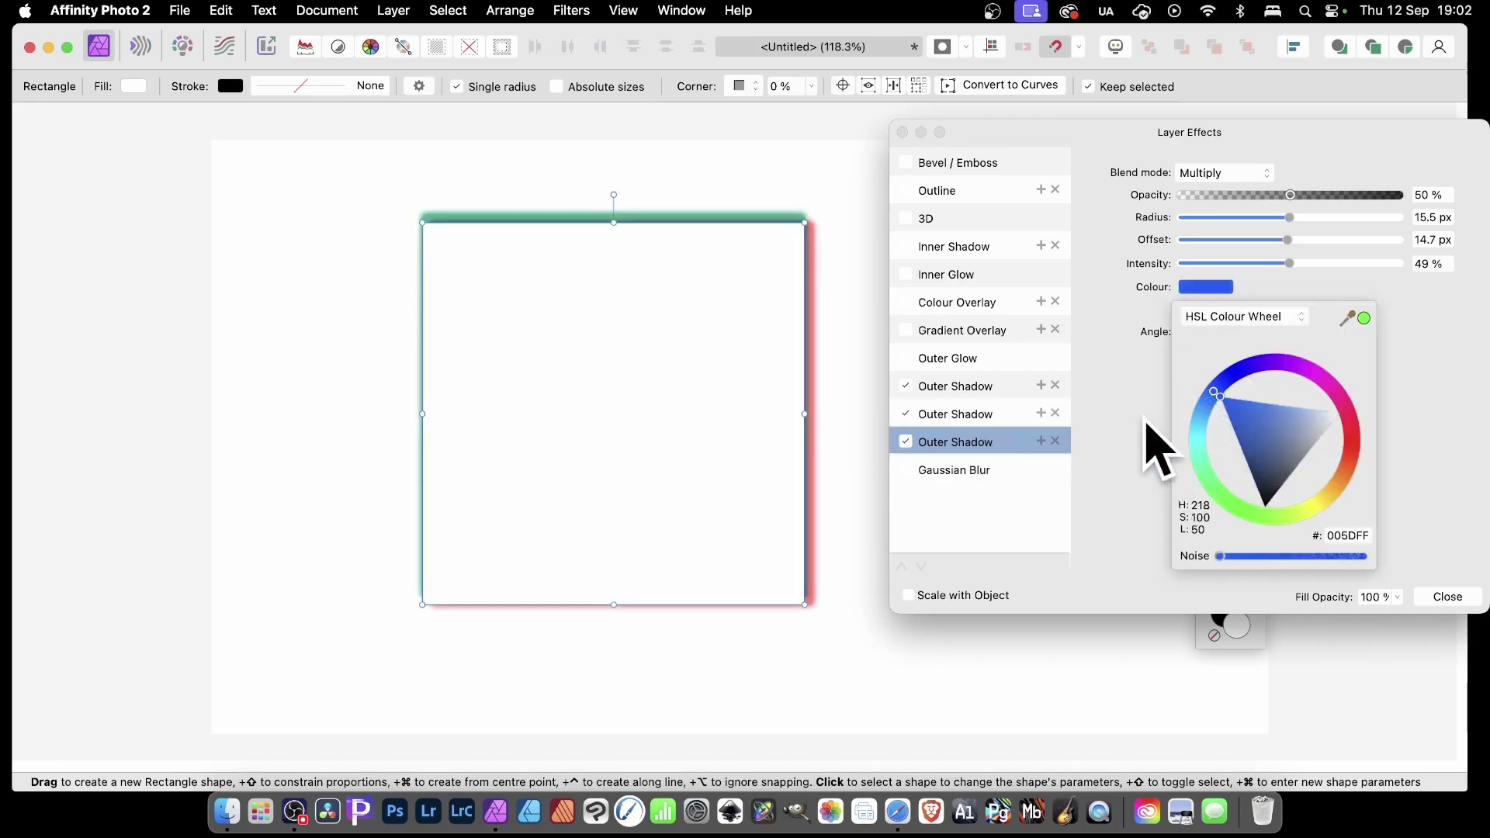
mouse_move(1209, 318)
mouse_down()
mouse_move(1193, 344)
mouse_move(1197, 318)
mouse_up()
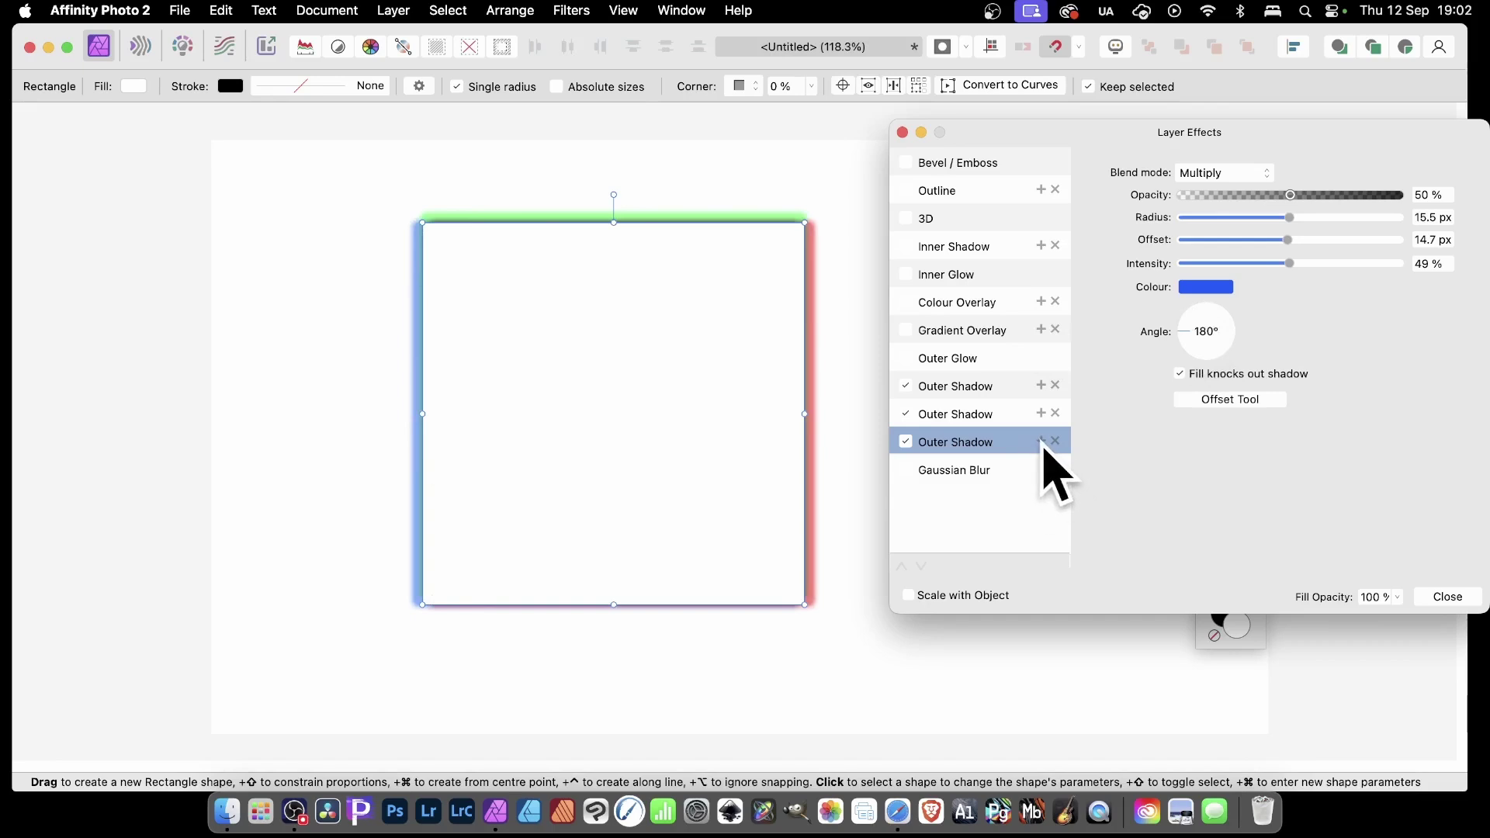
- Add a fourth Outer Shadow to the rectangle, coloured yellow with its angle at 270°, and close the layer effects
click(1041, 441)
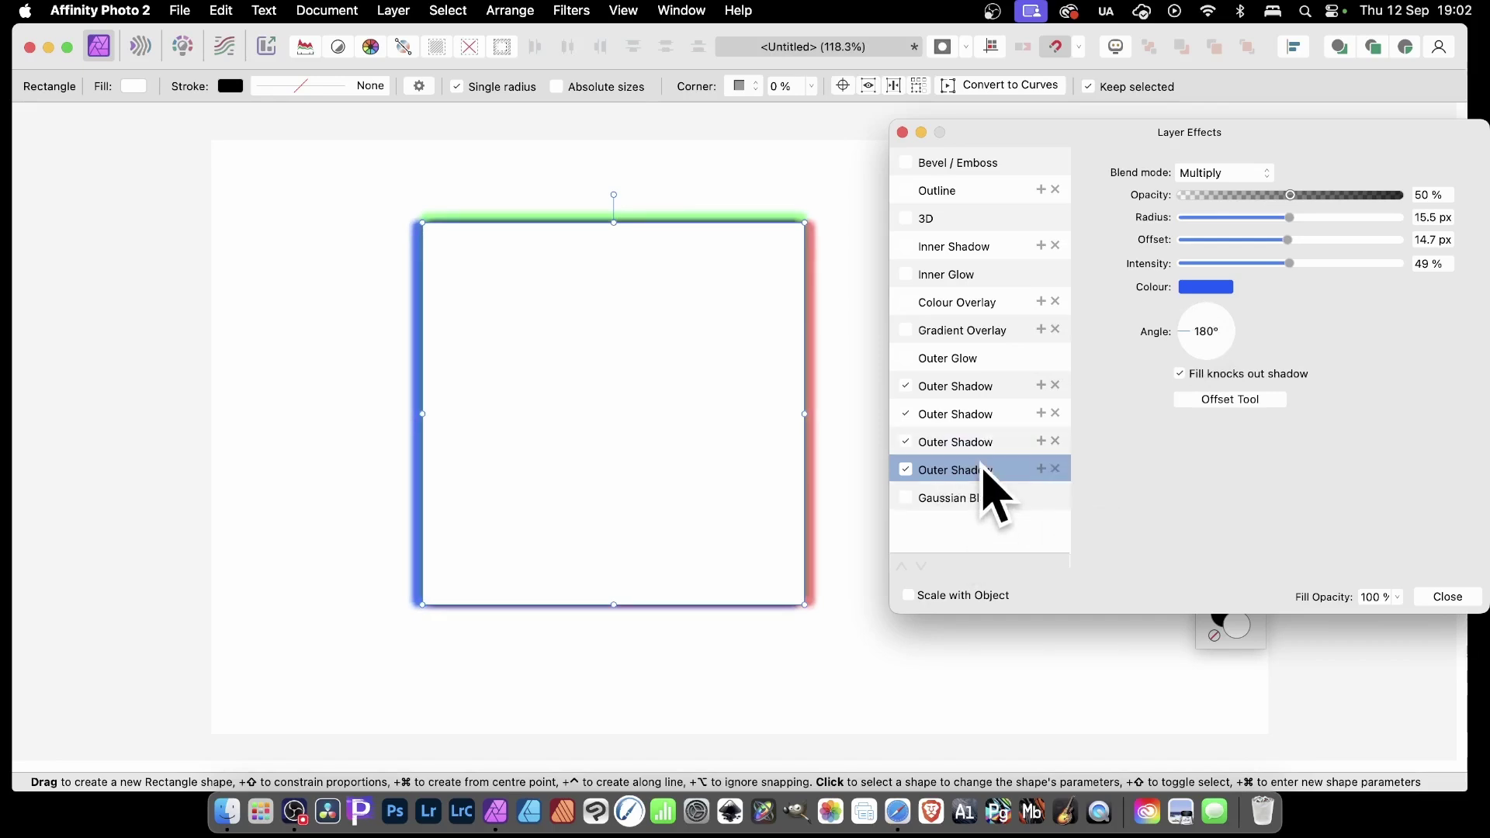
click(1211, 288)
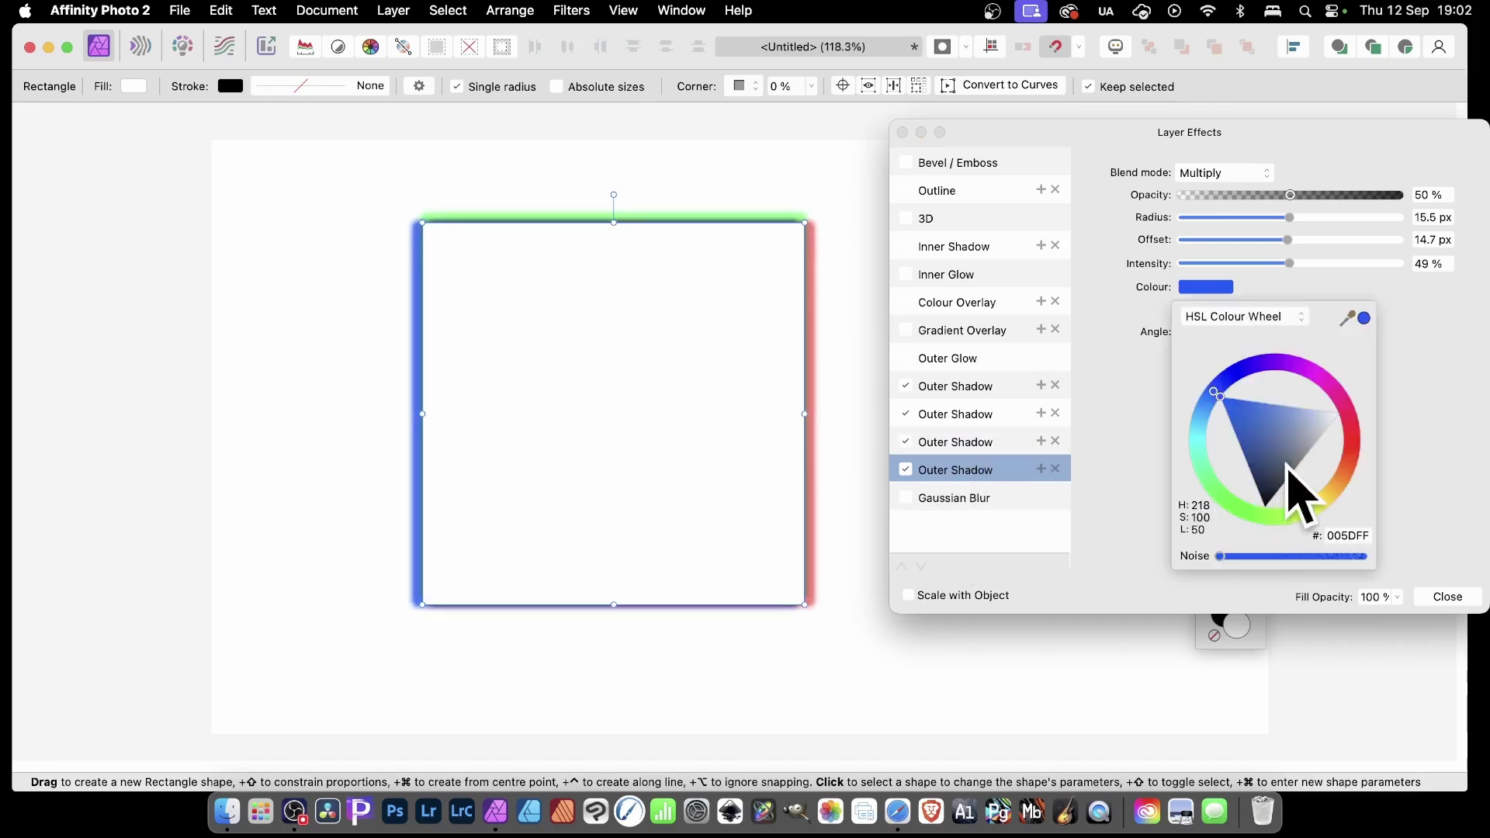
drag(1333, 503, 1298, 490)
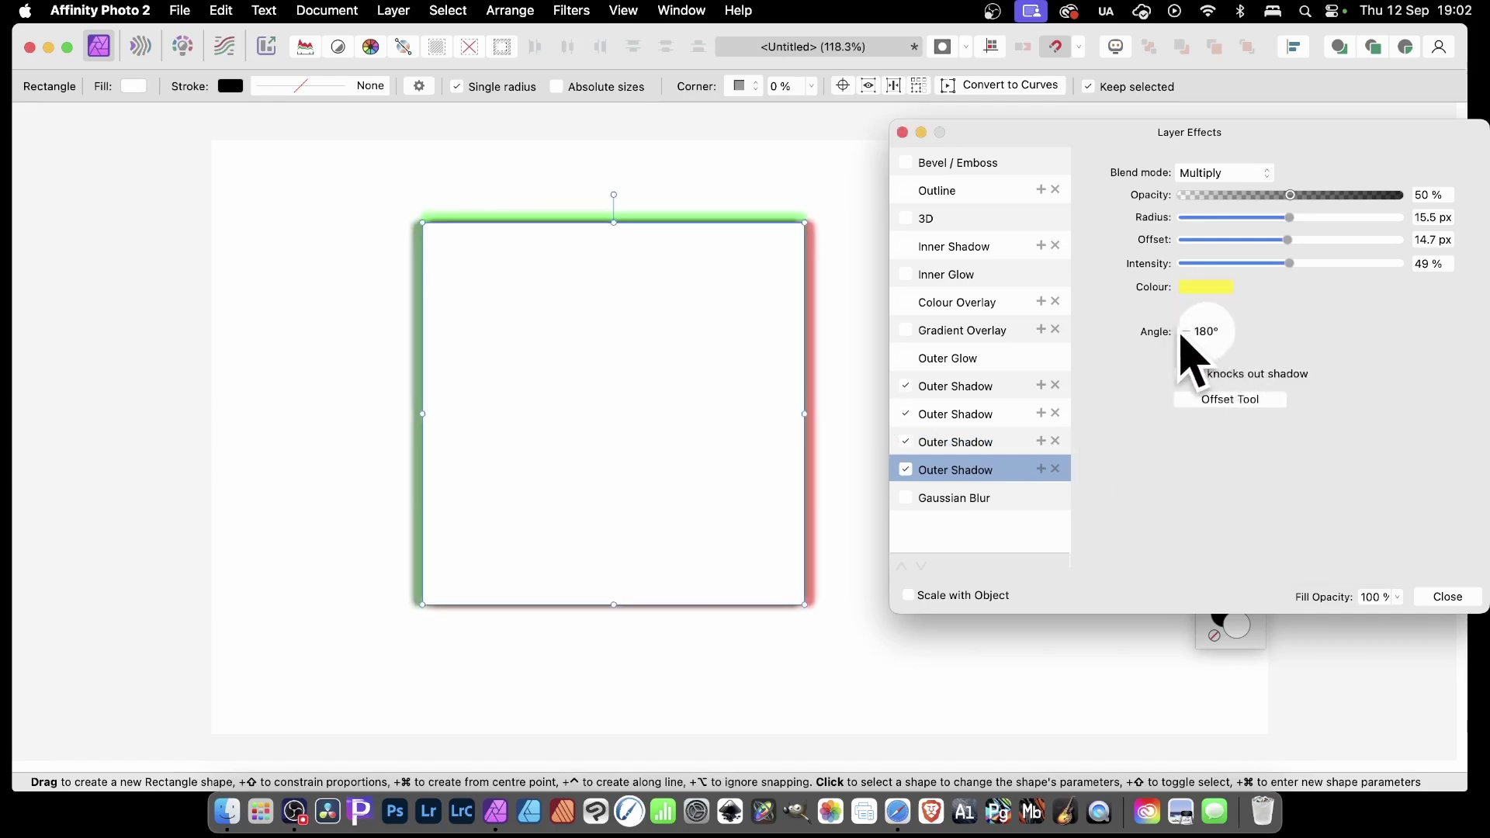
click(1196, 353)
drag(1190, 365, 1221, 383)
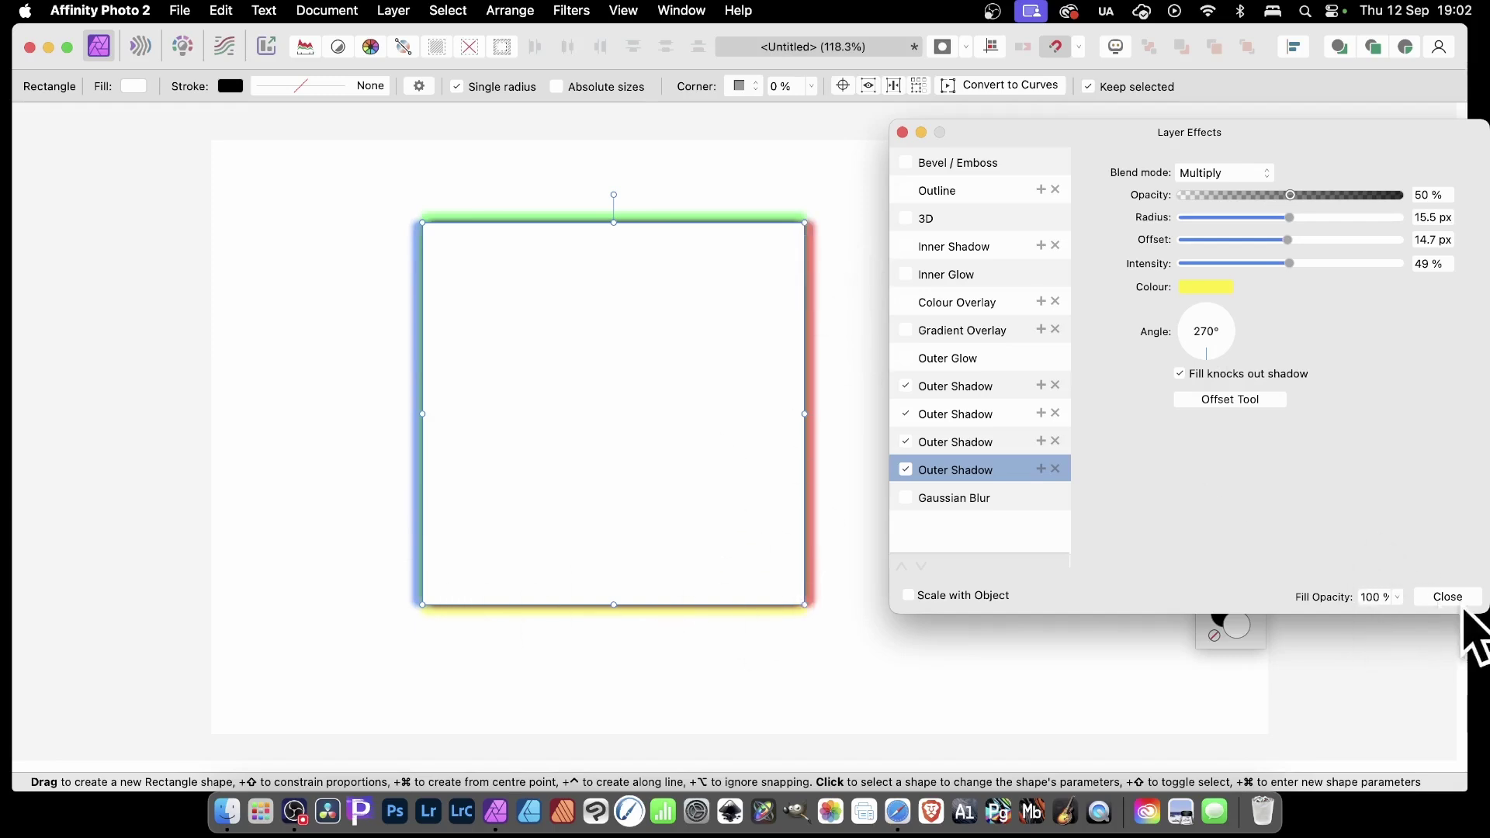
click(1463, 598)
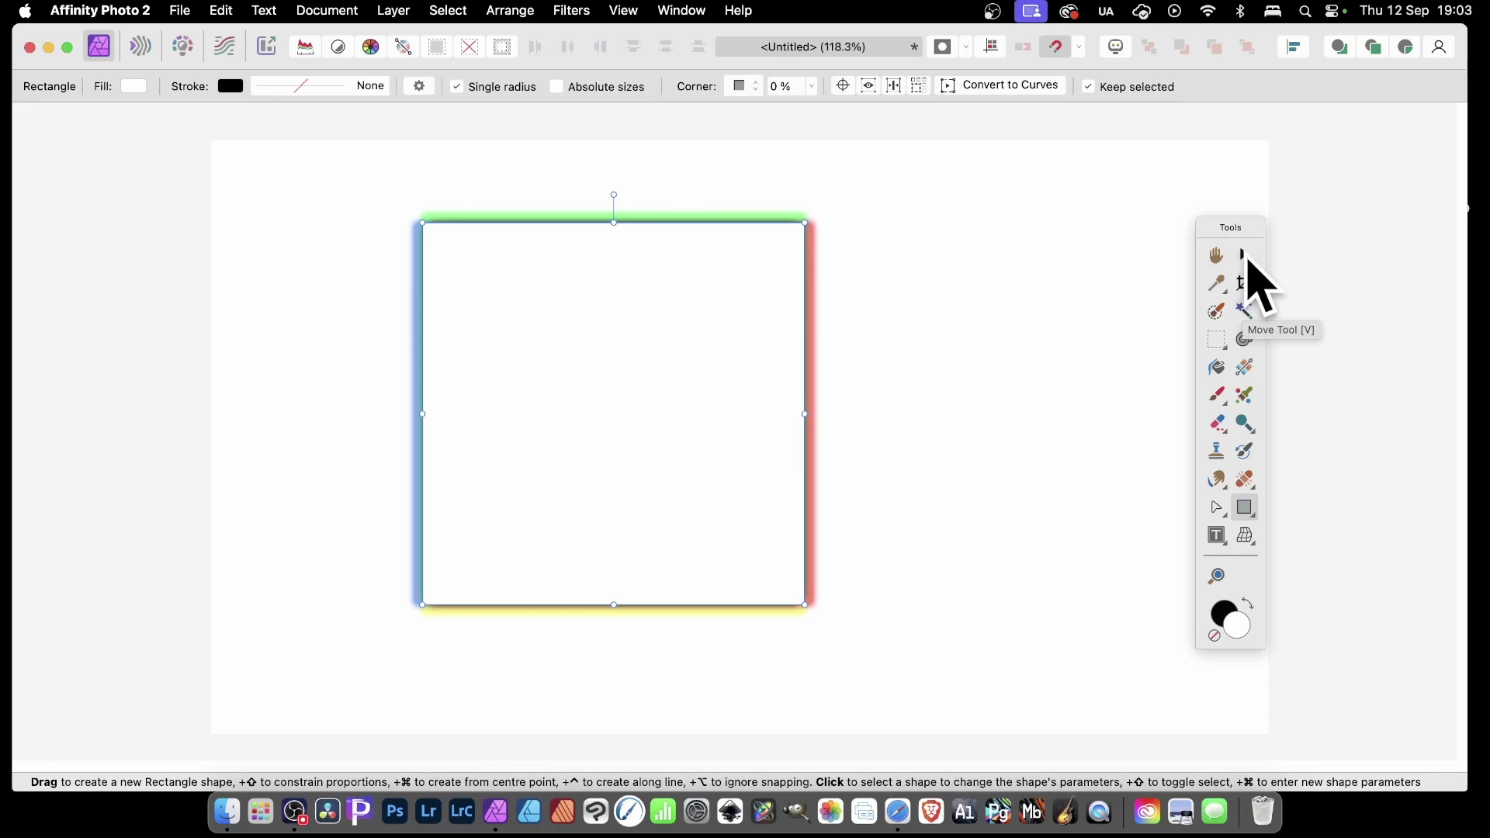
- Start a Move / Duplicate of the rectangle with duplication enabled, 97% scale and 18 copies
click(1247, 258)
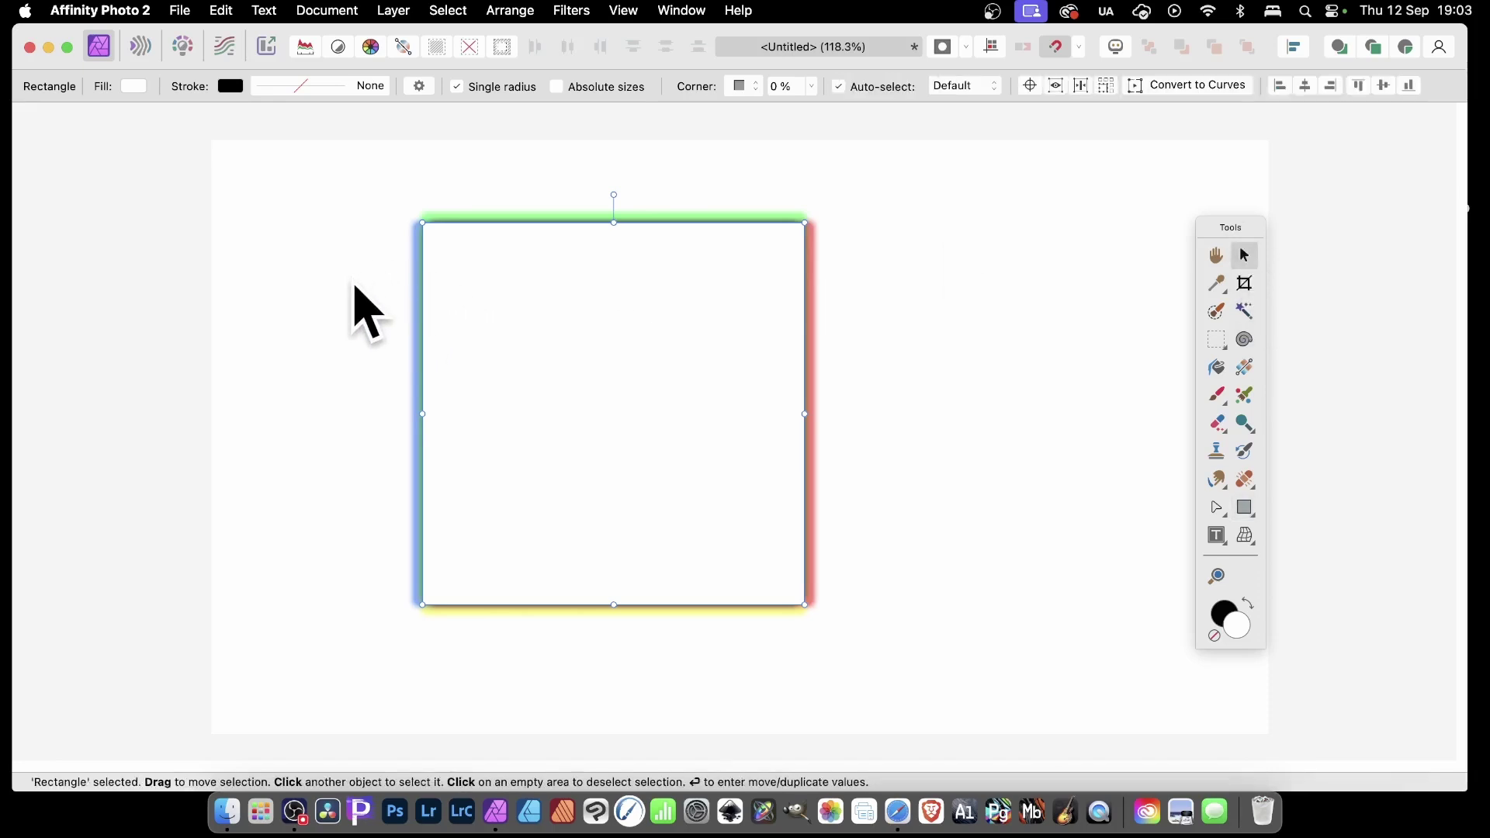
key(Return)
drag(1032, 241, 814, 204)
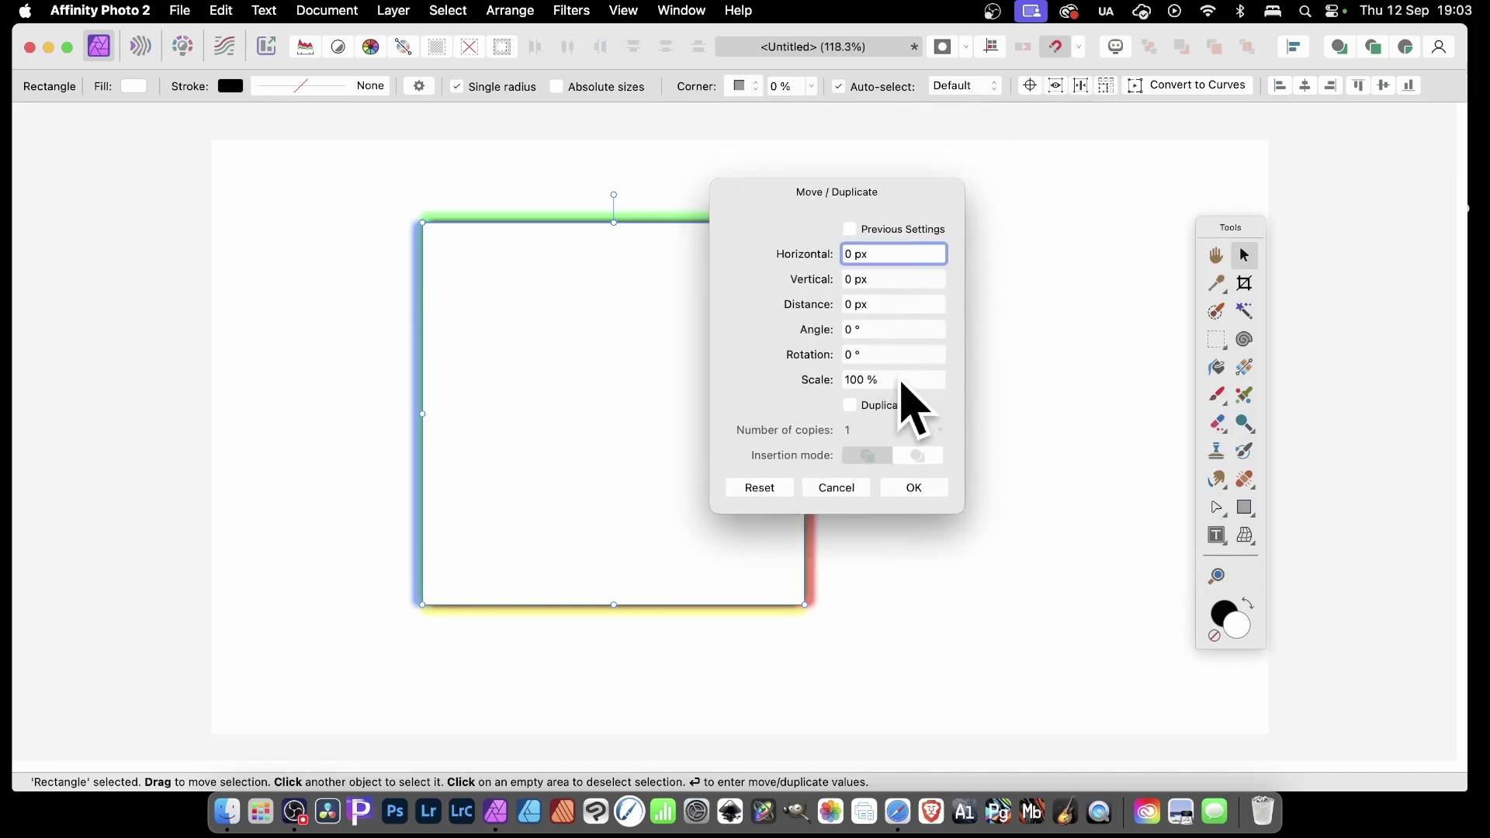
click(893, 380)
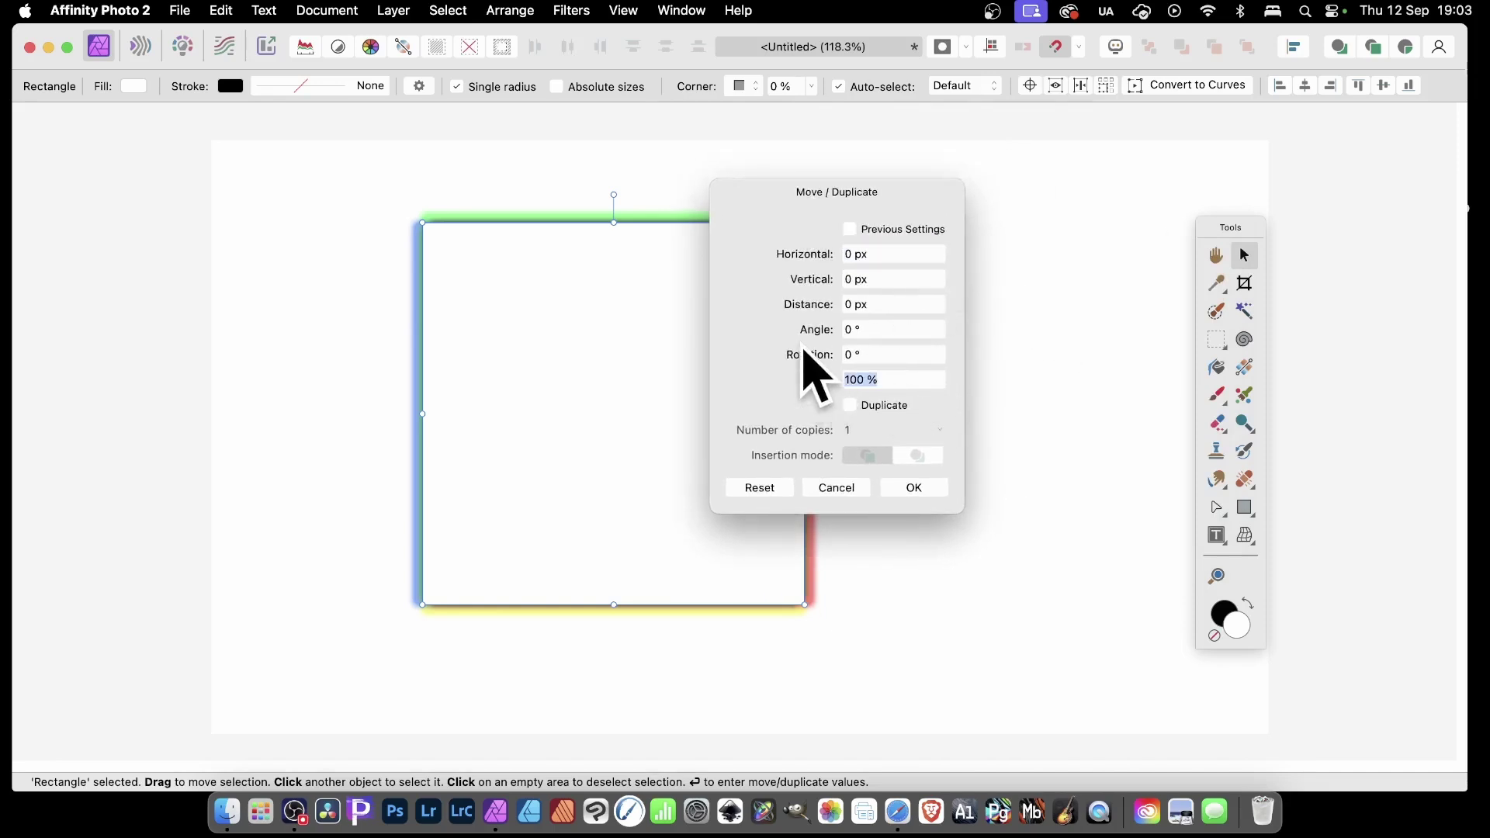
text(98)
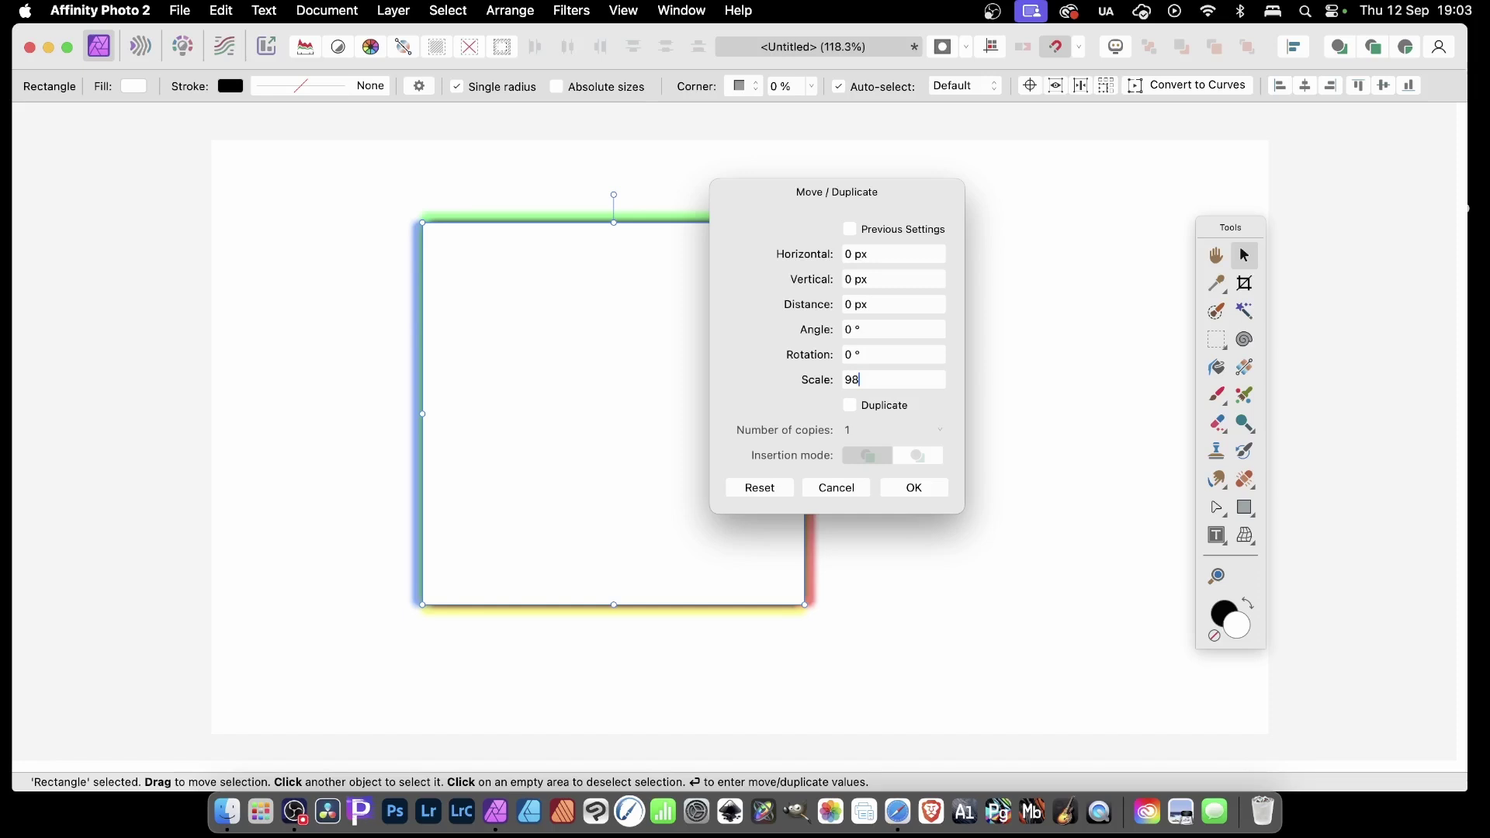
key(BackSpace)
click(851, 405)
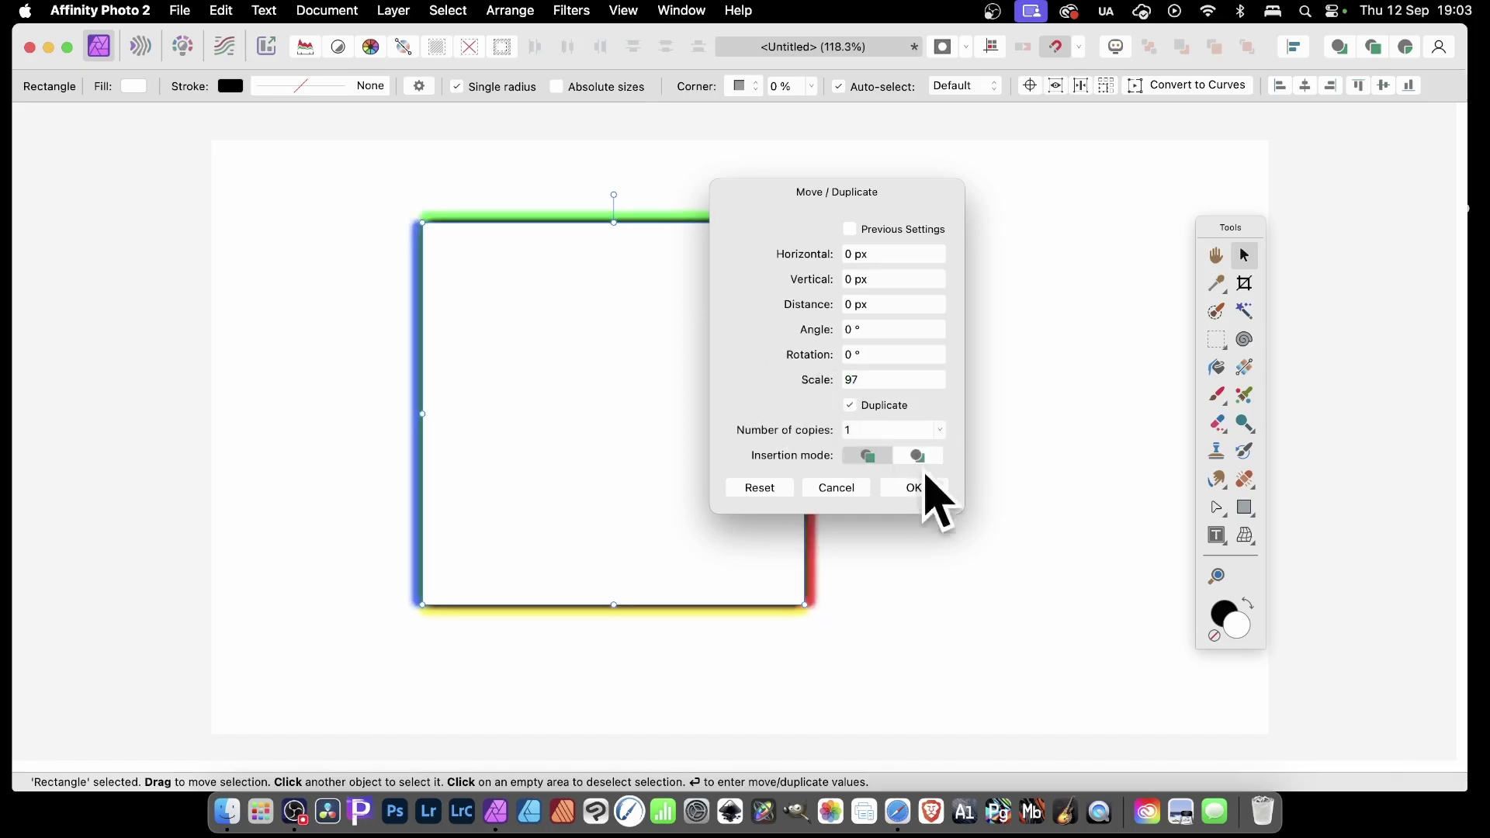
drag(784, 435, 803, 437)
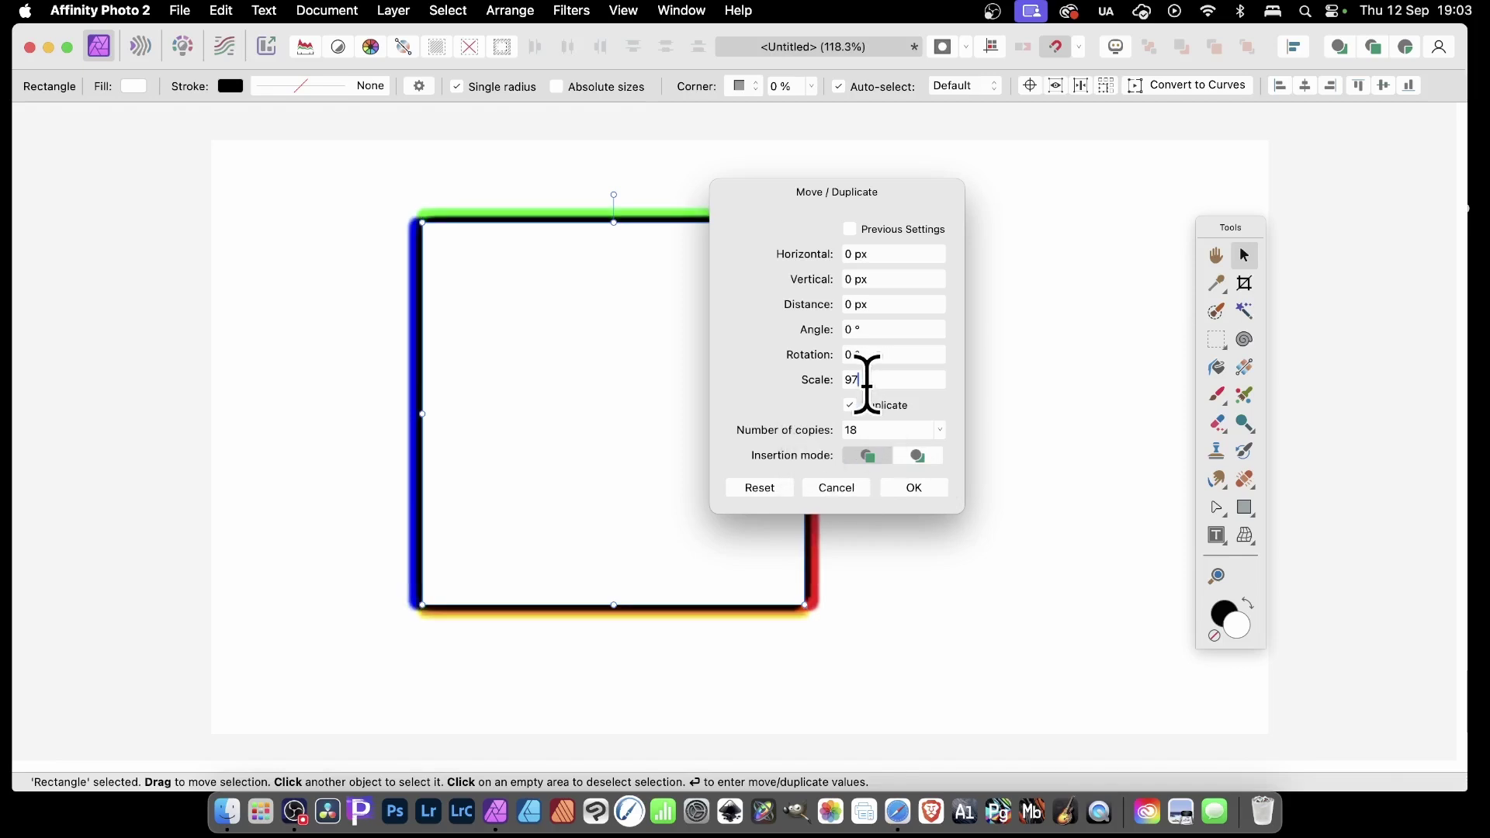
key(Tab)
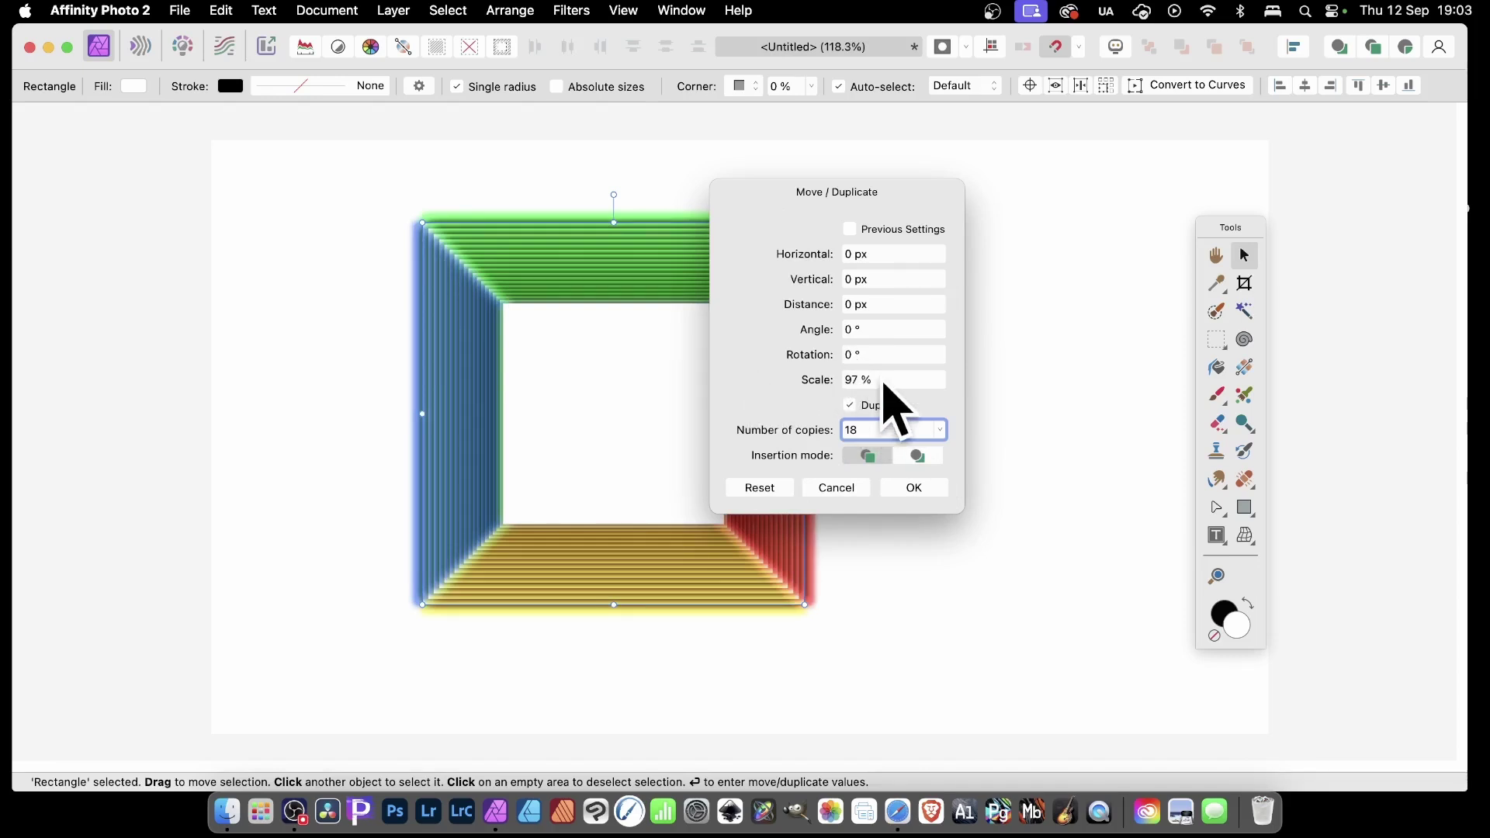
- Set the duplication to 95% scale, -3° rotation and 102 copies, and apply it
click(886, 379)
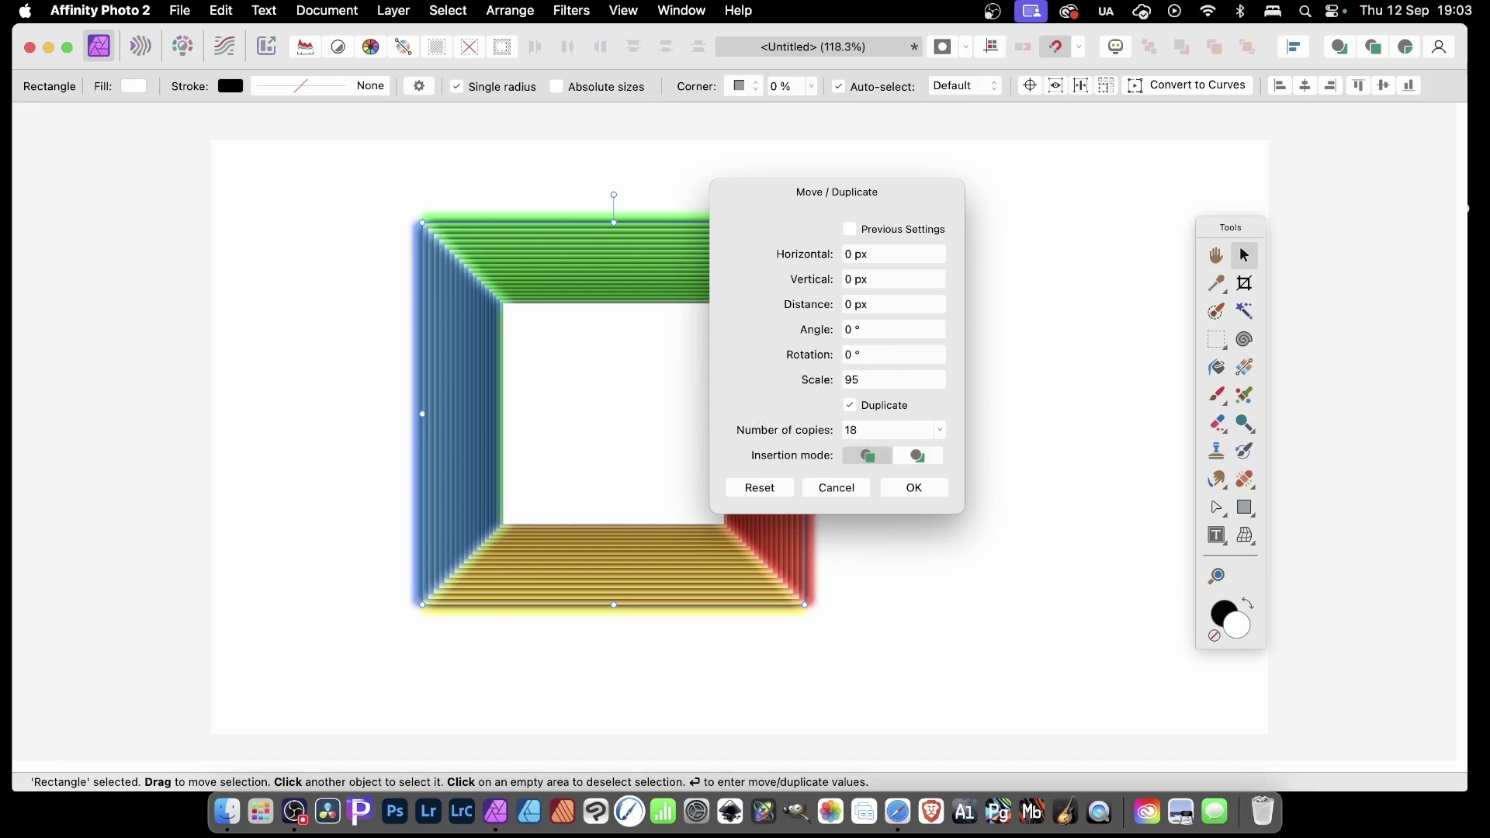
key(Tab)
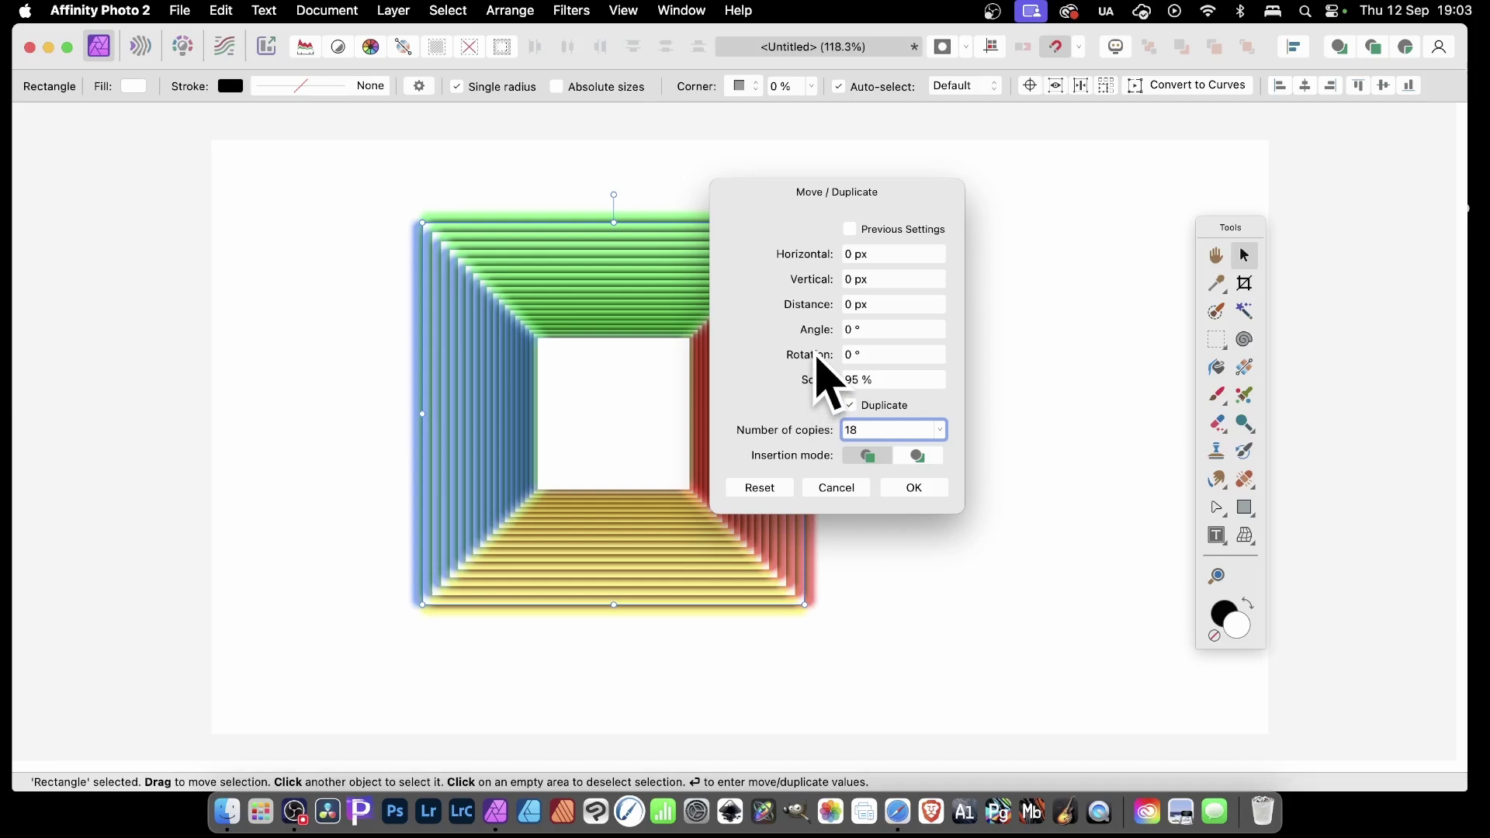
drag(816, 354, 811, 354)
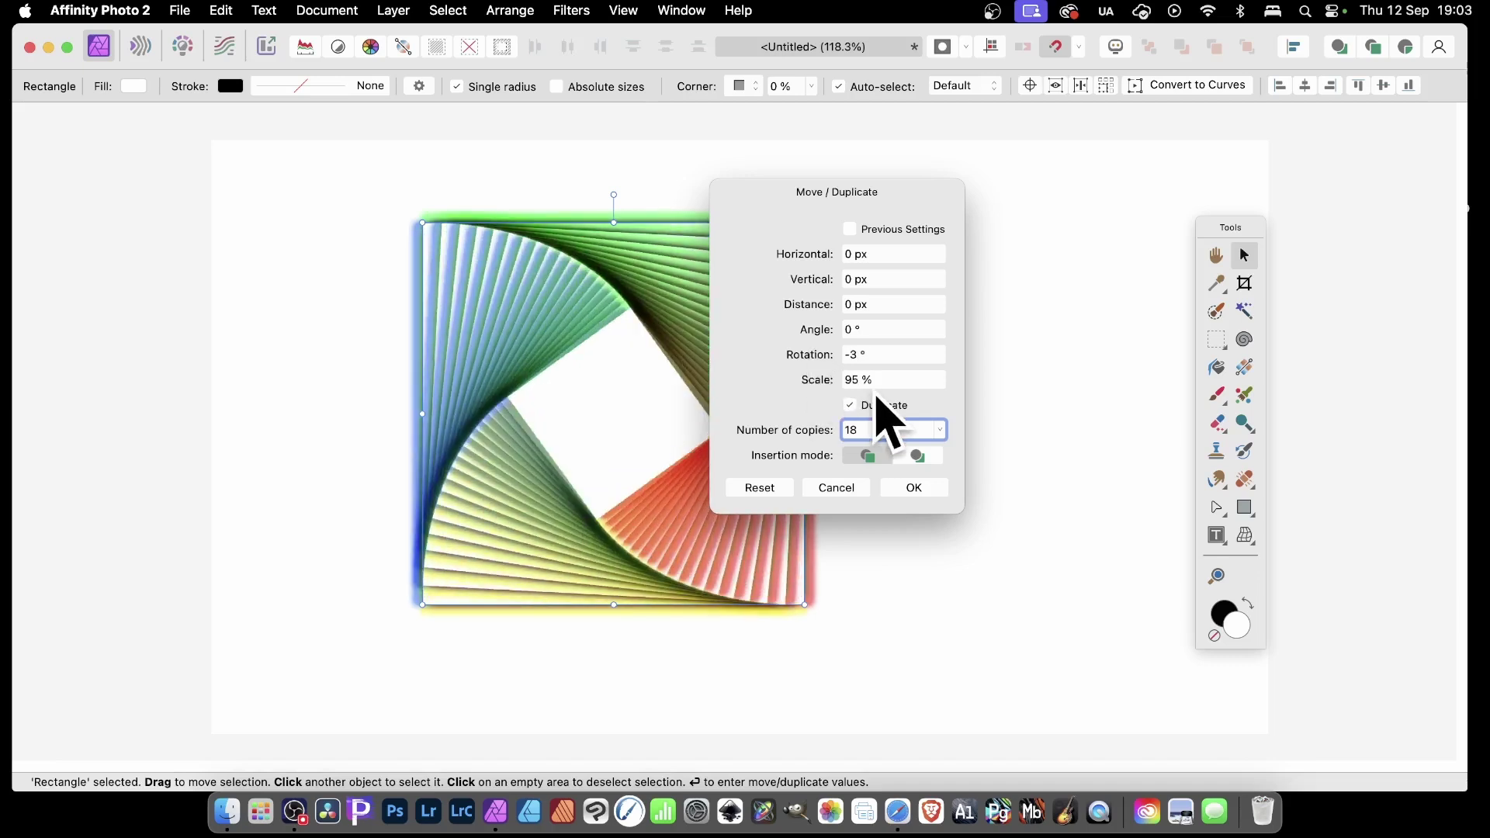
drag(800, 432, 872, 439)
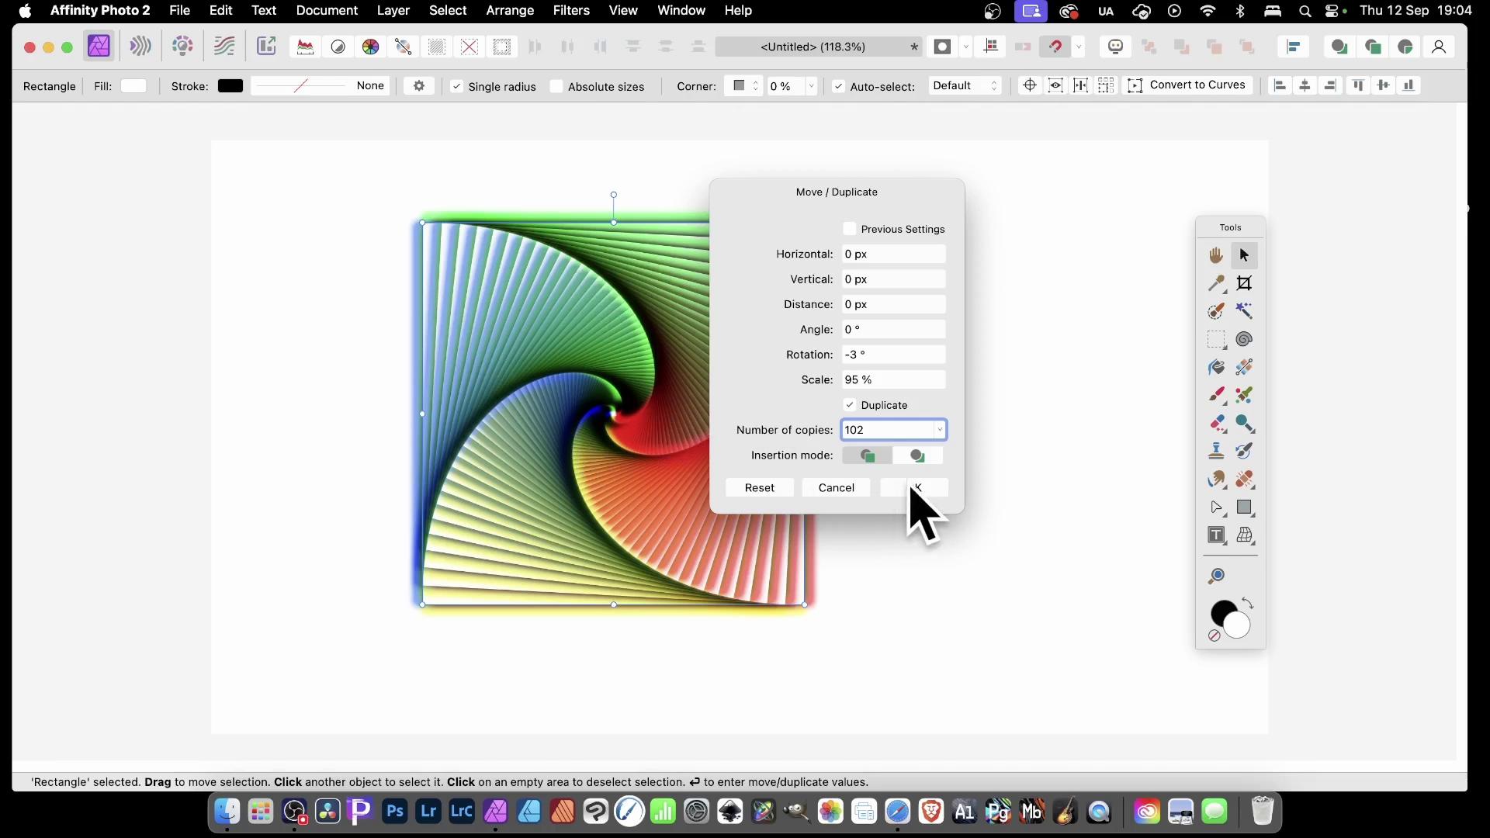
click(909, 487)
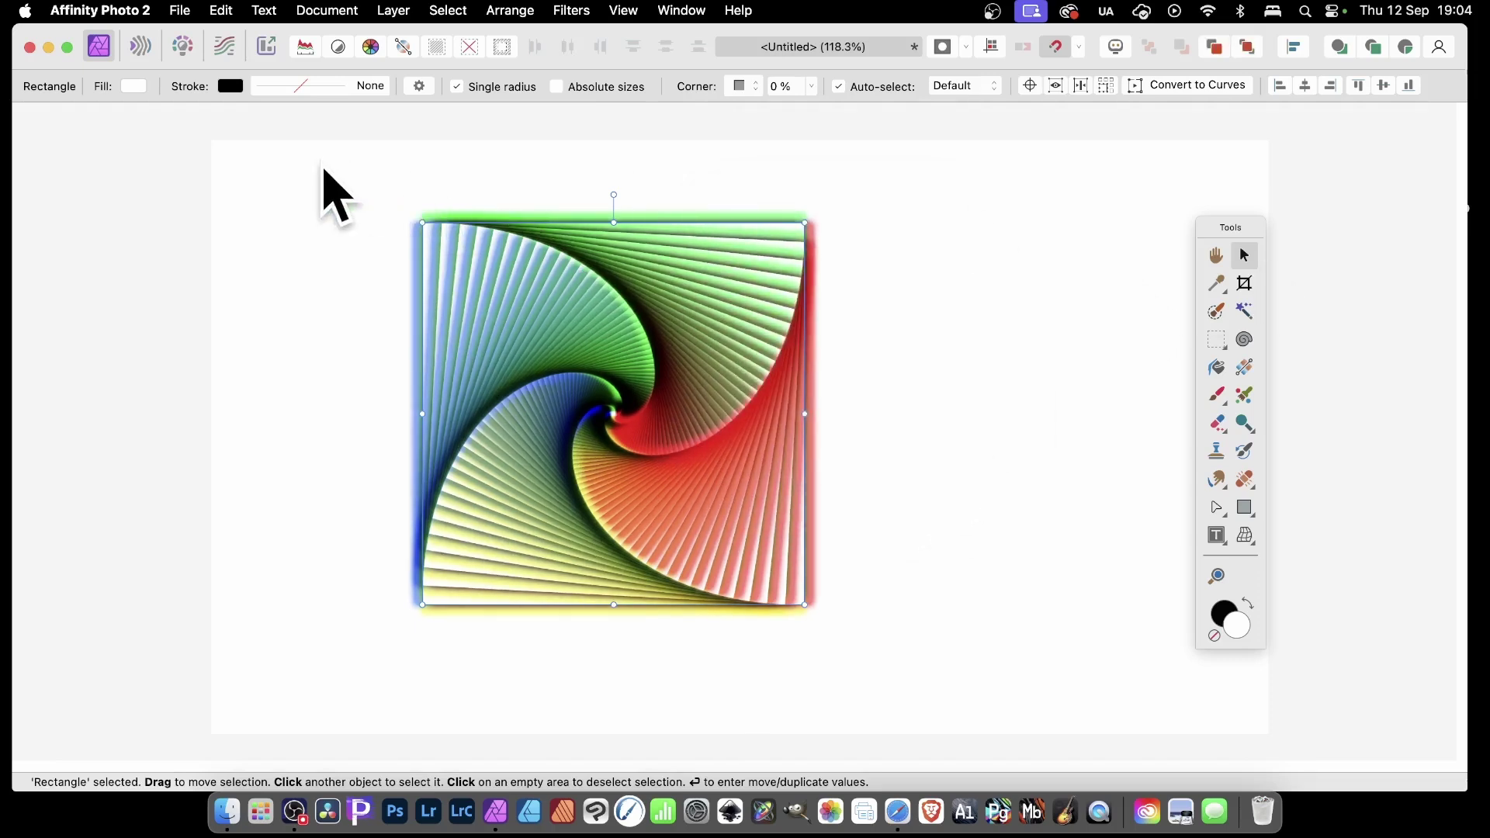
- Select the original rectangle with all its rotated copies and group them
drag(319, 166, 1027, 689)
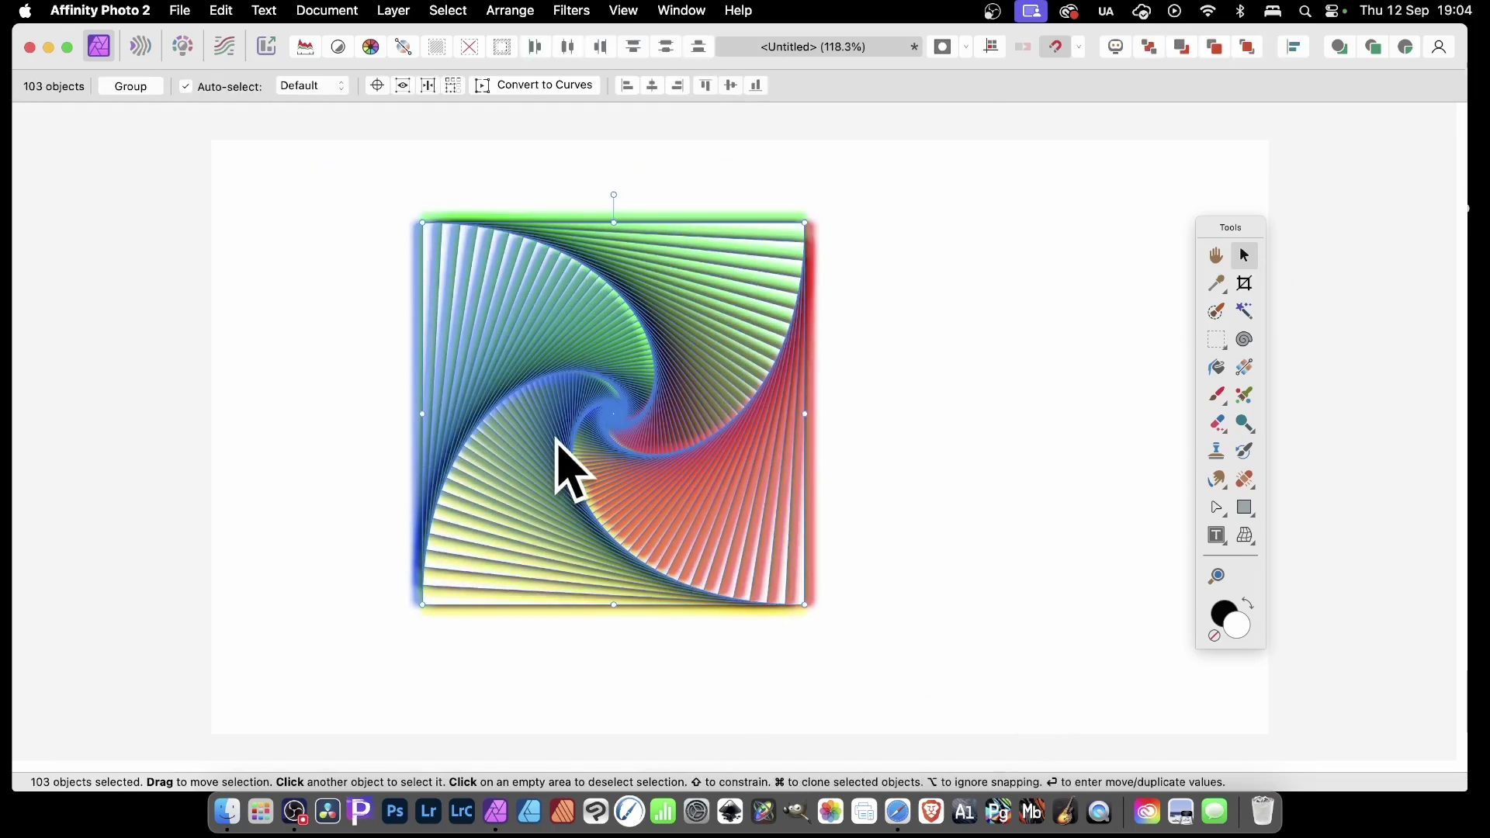
right_click(591, 306)
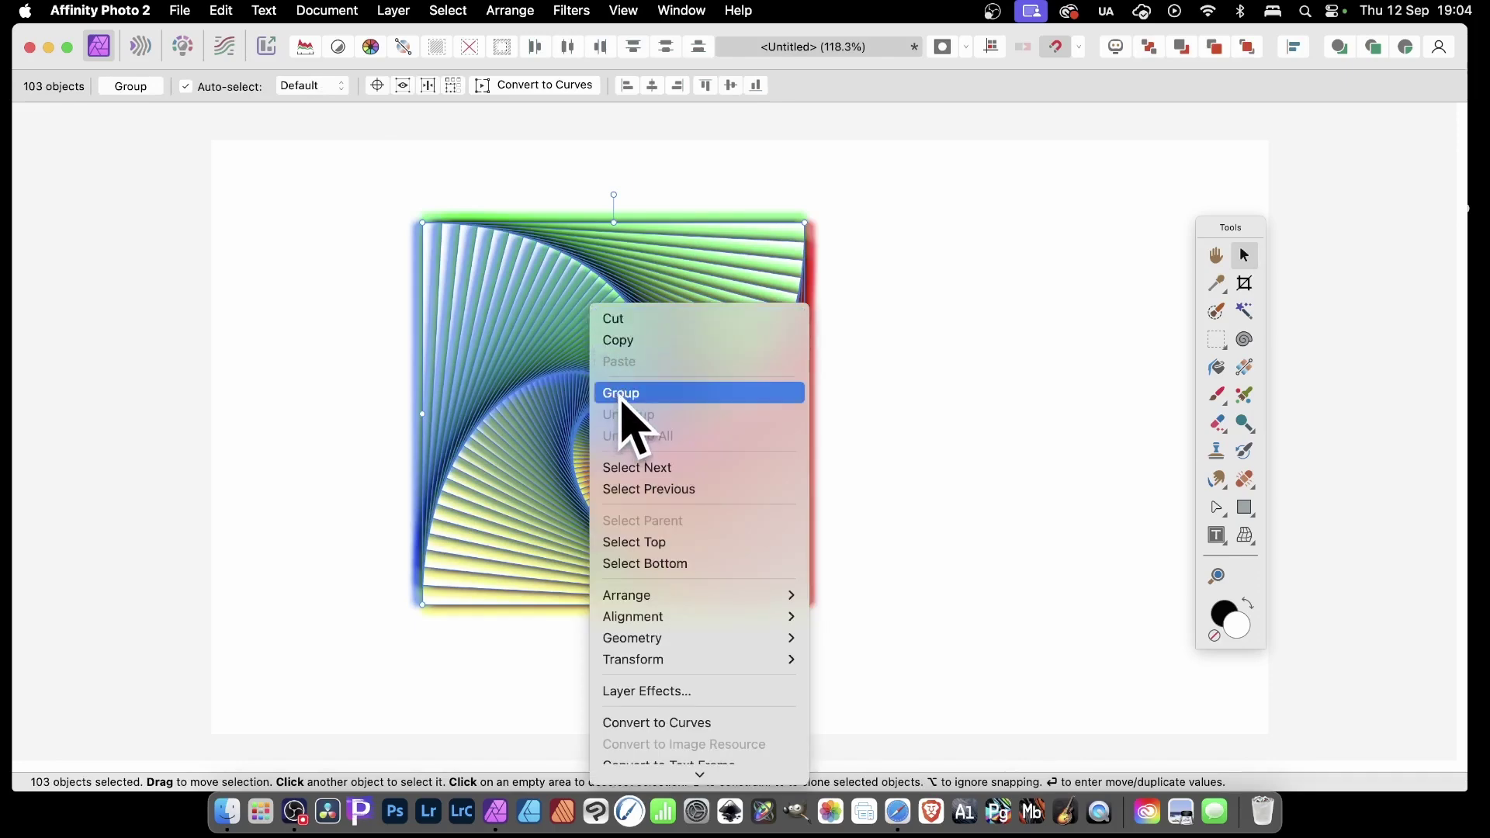
click(622, 394)
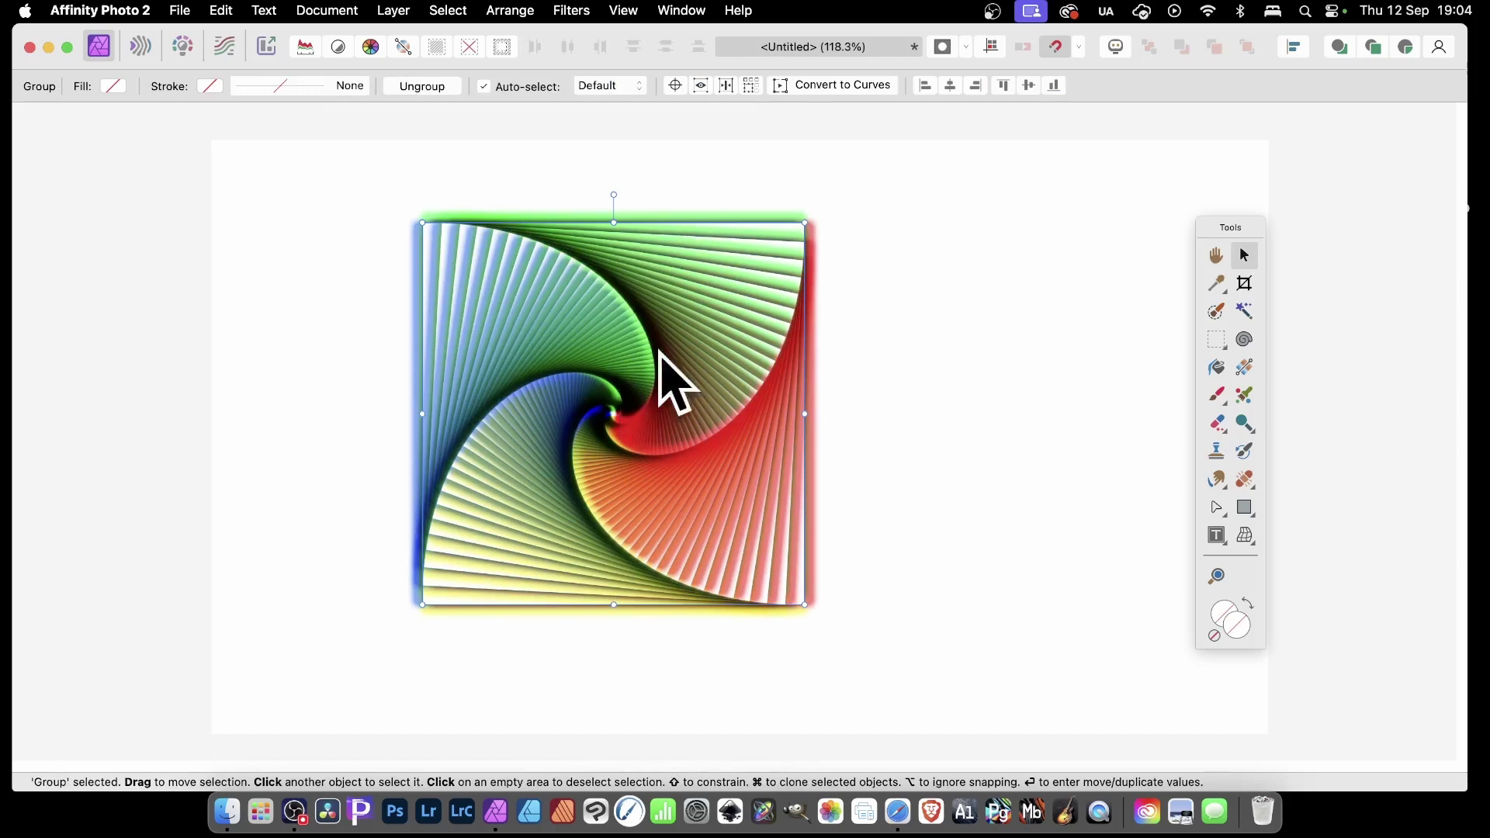
- Rasterise the spiral group and create a new pattern layer from the selection
right_click(590, 350)
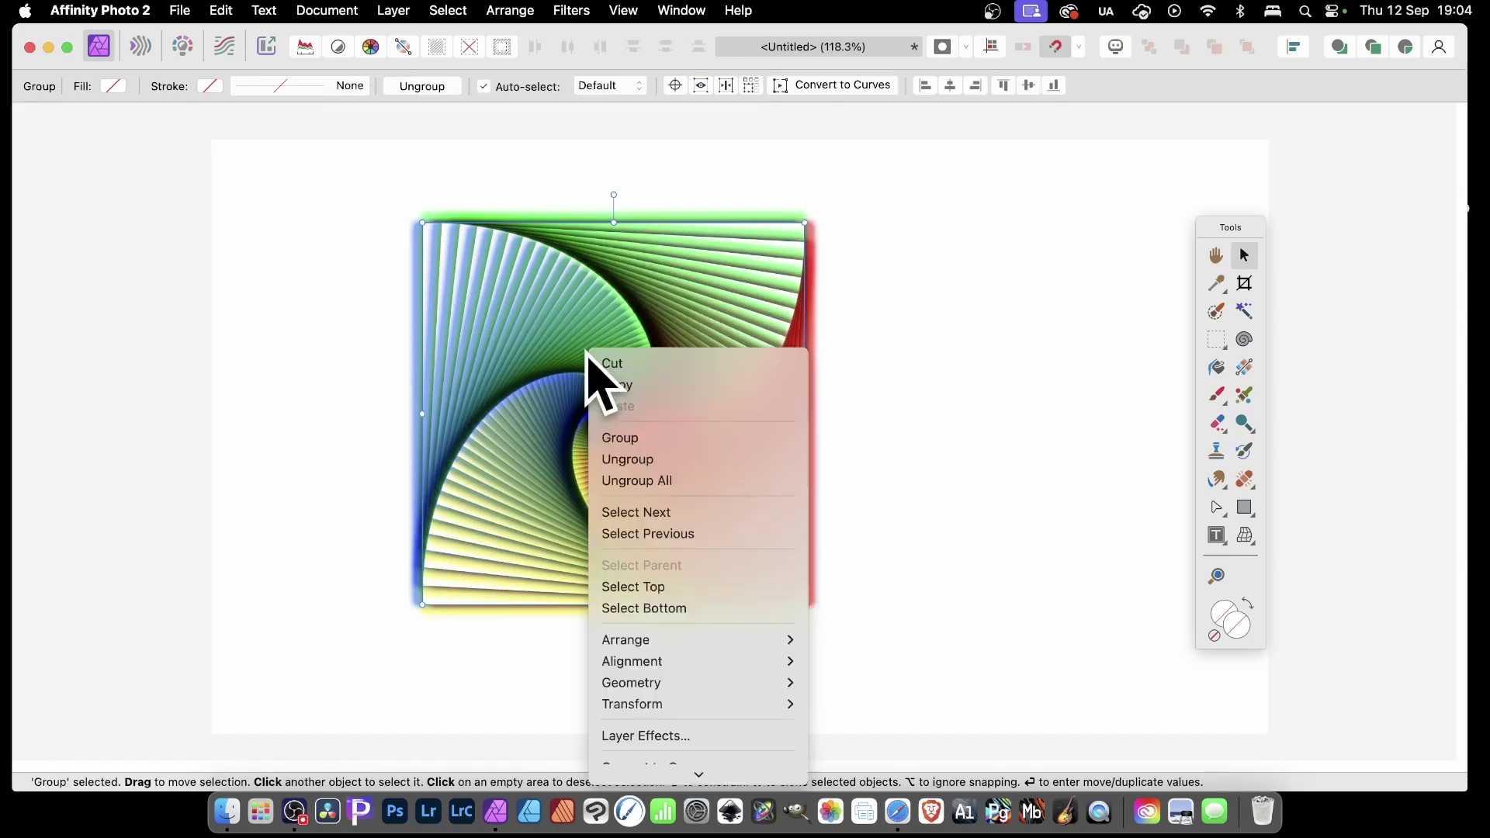
mouse_move(613, 784)
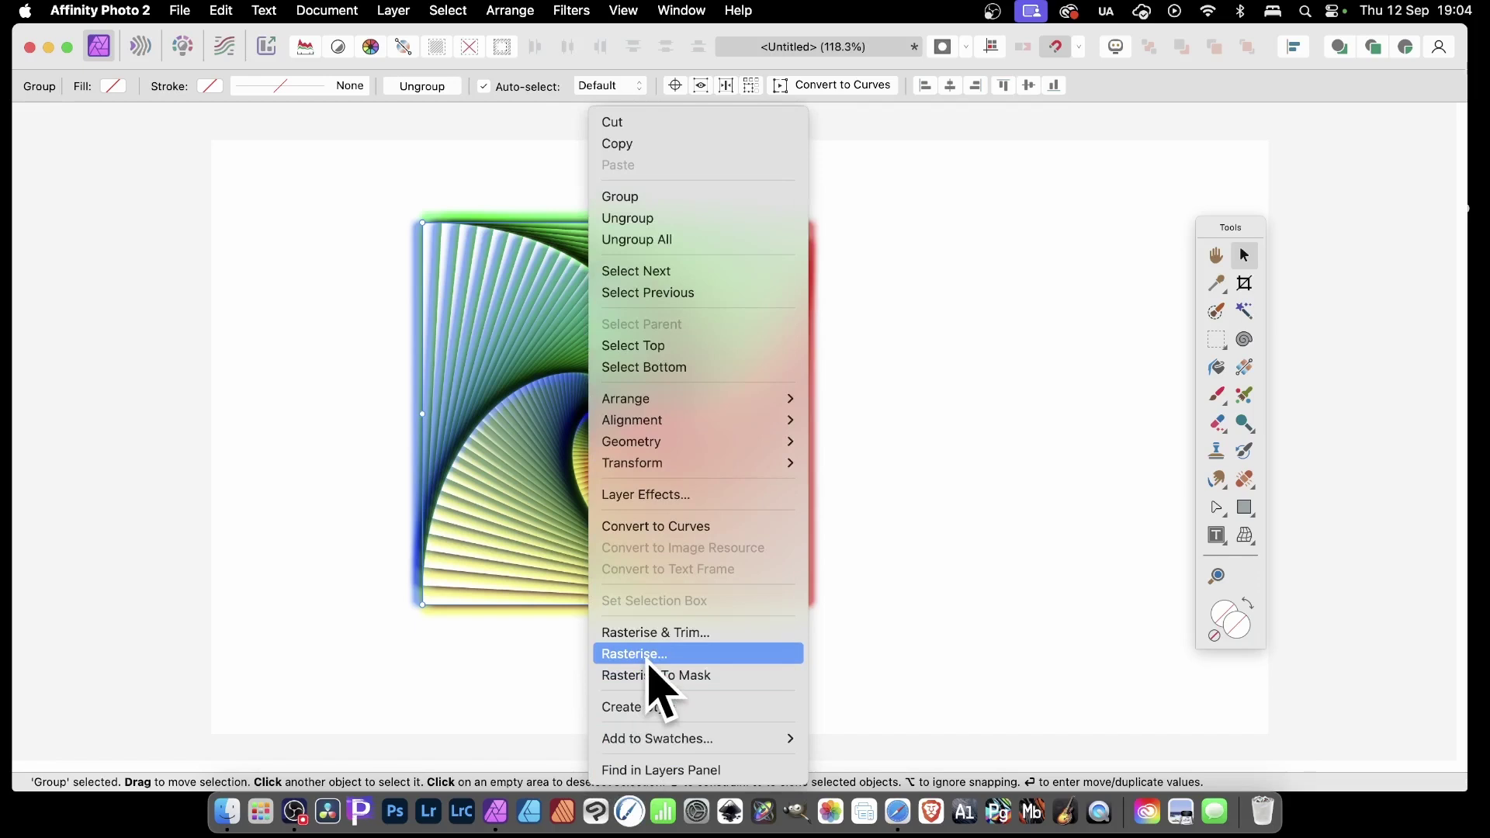
click(649, 656)
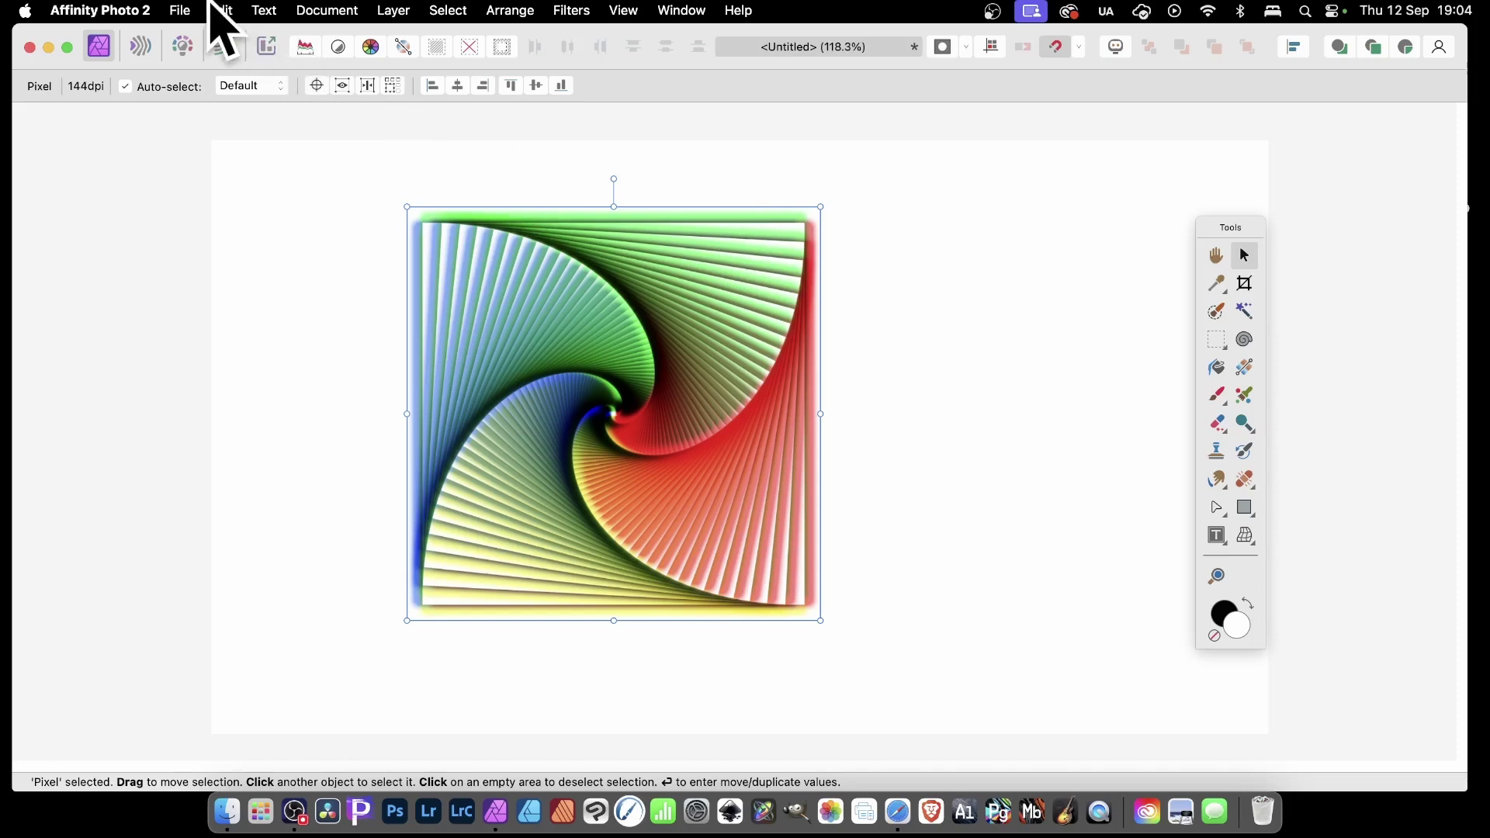
click(397, 9)
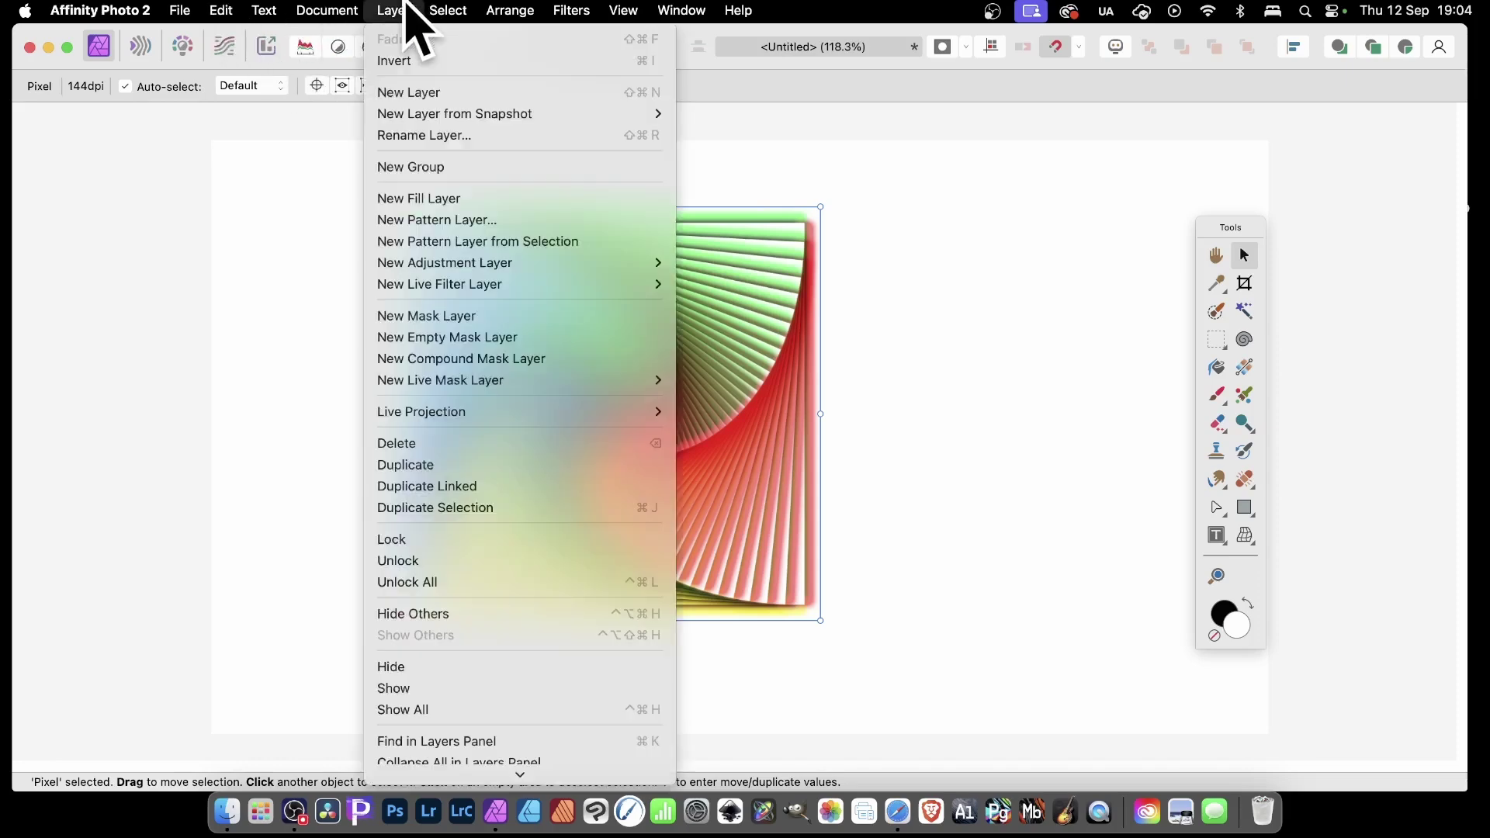
click(458, 250)
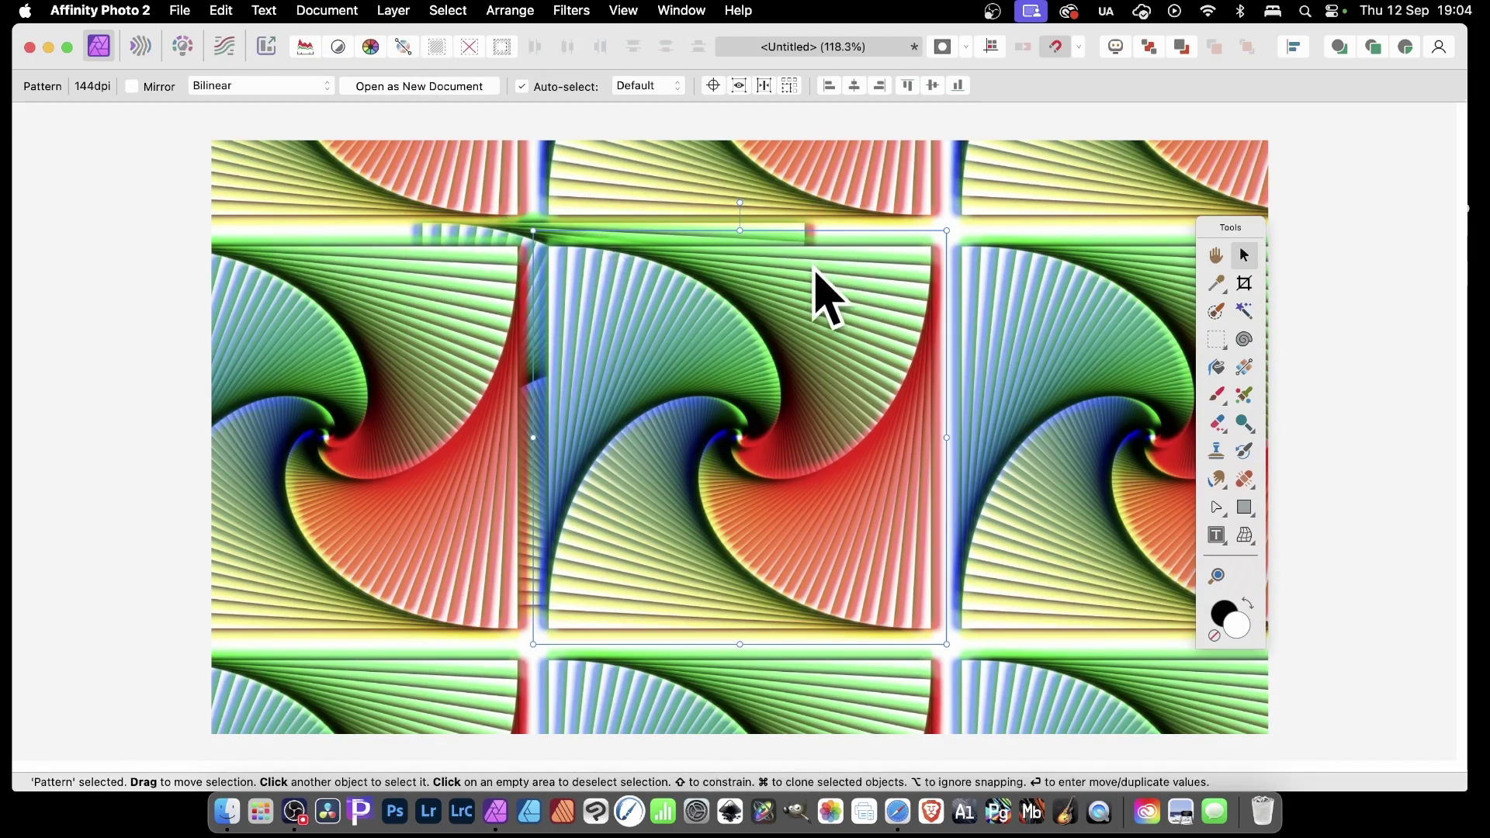
- Undo the last pattern layer and marquee-select a square area just inside the spiral's blurred outer edges
key(super+z)
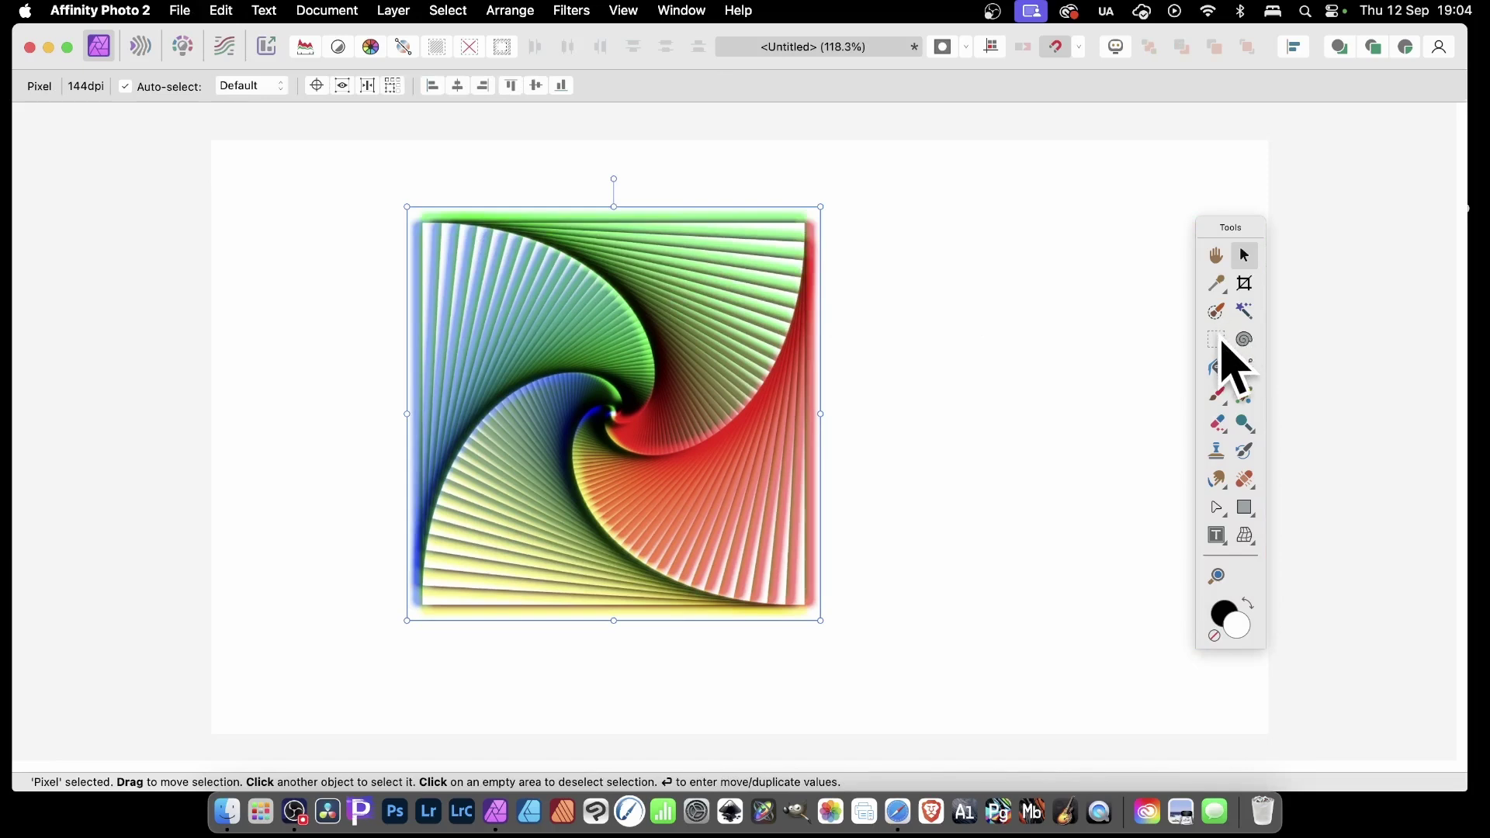
click(1217, 340)
click(1336, 345)
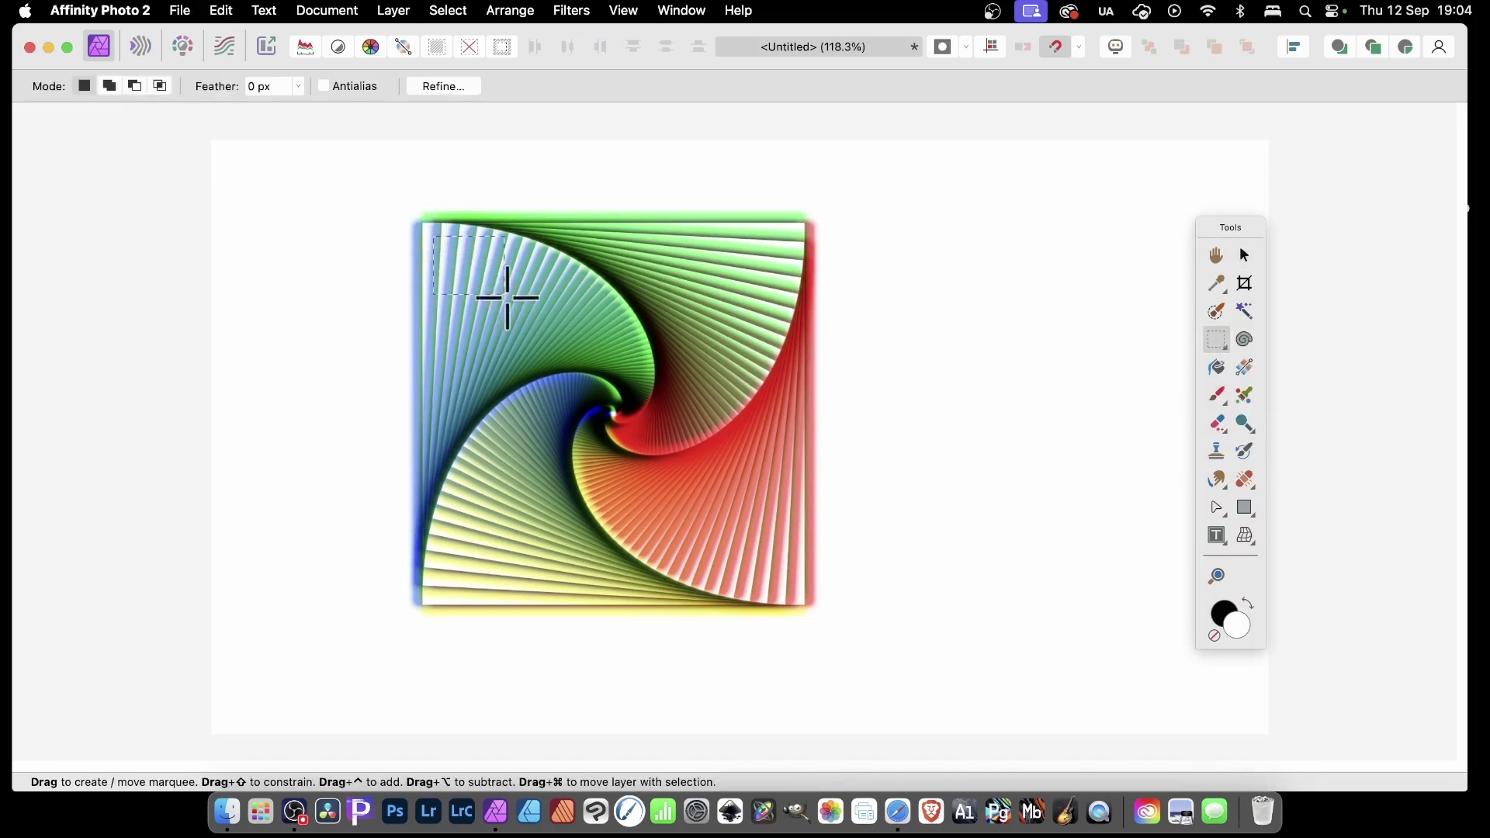
drag(507, 297, 603, 587)
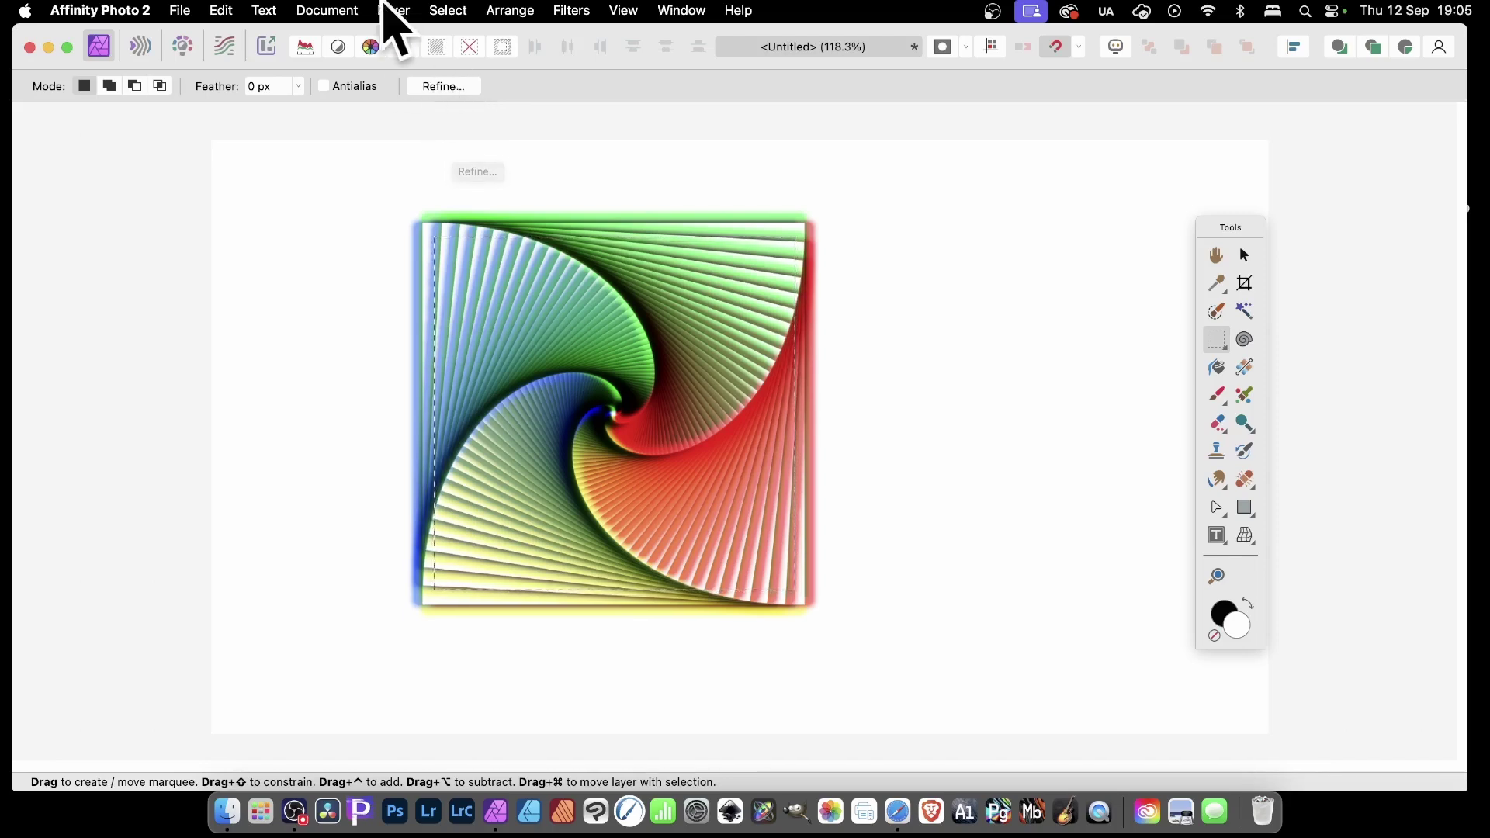
- Create a new pattern layer from the marquee selection and turn on mirroring for the pattern
click(393, 10)
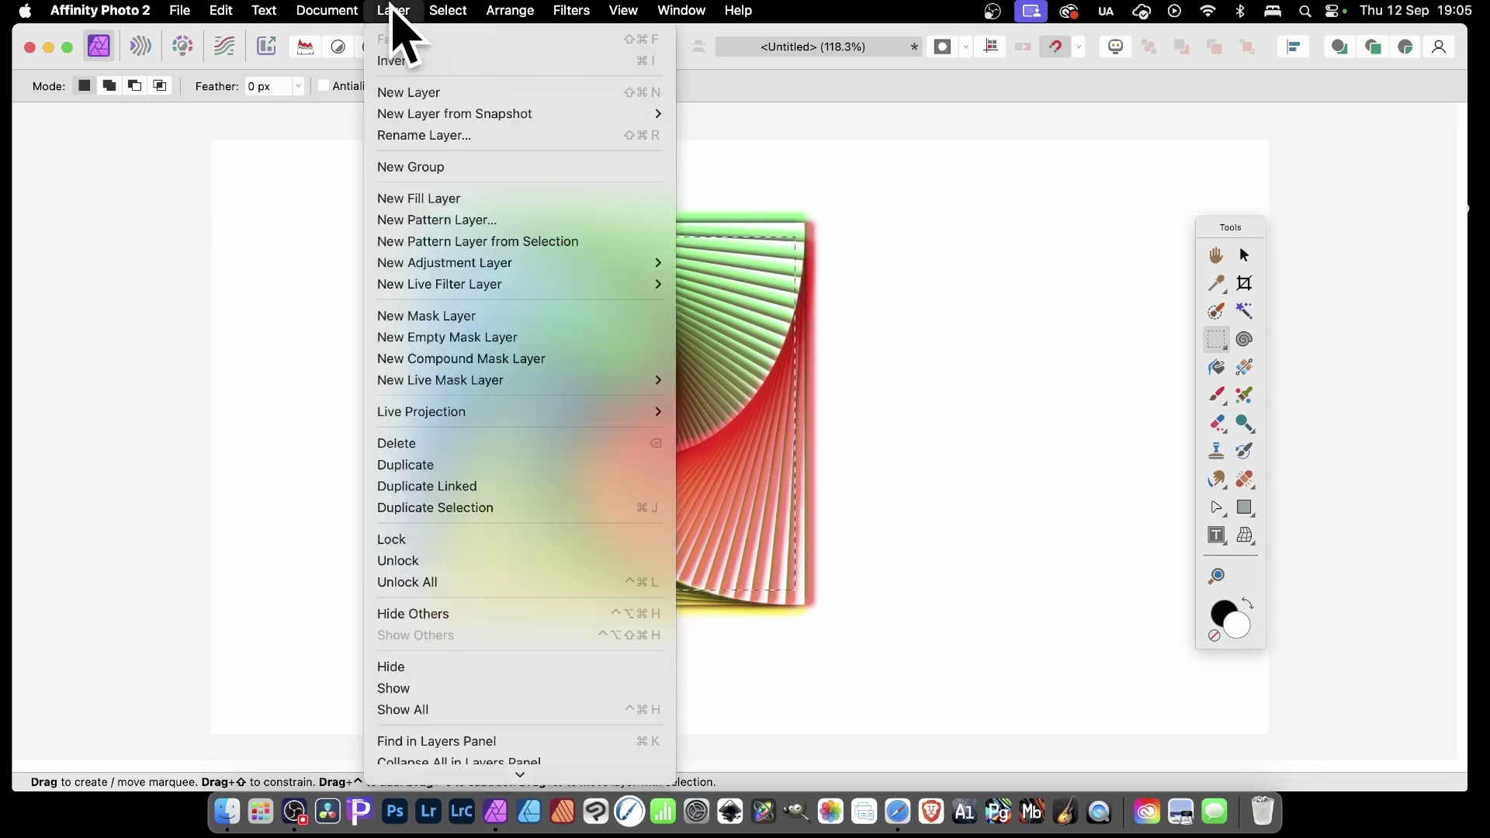
click(497, 243)
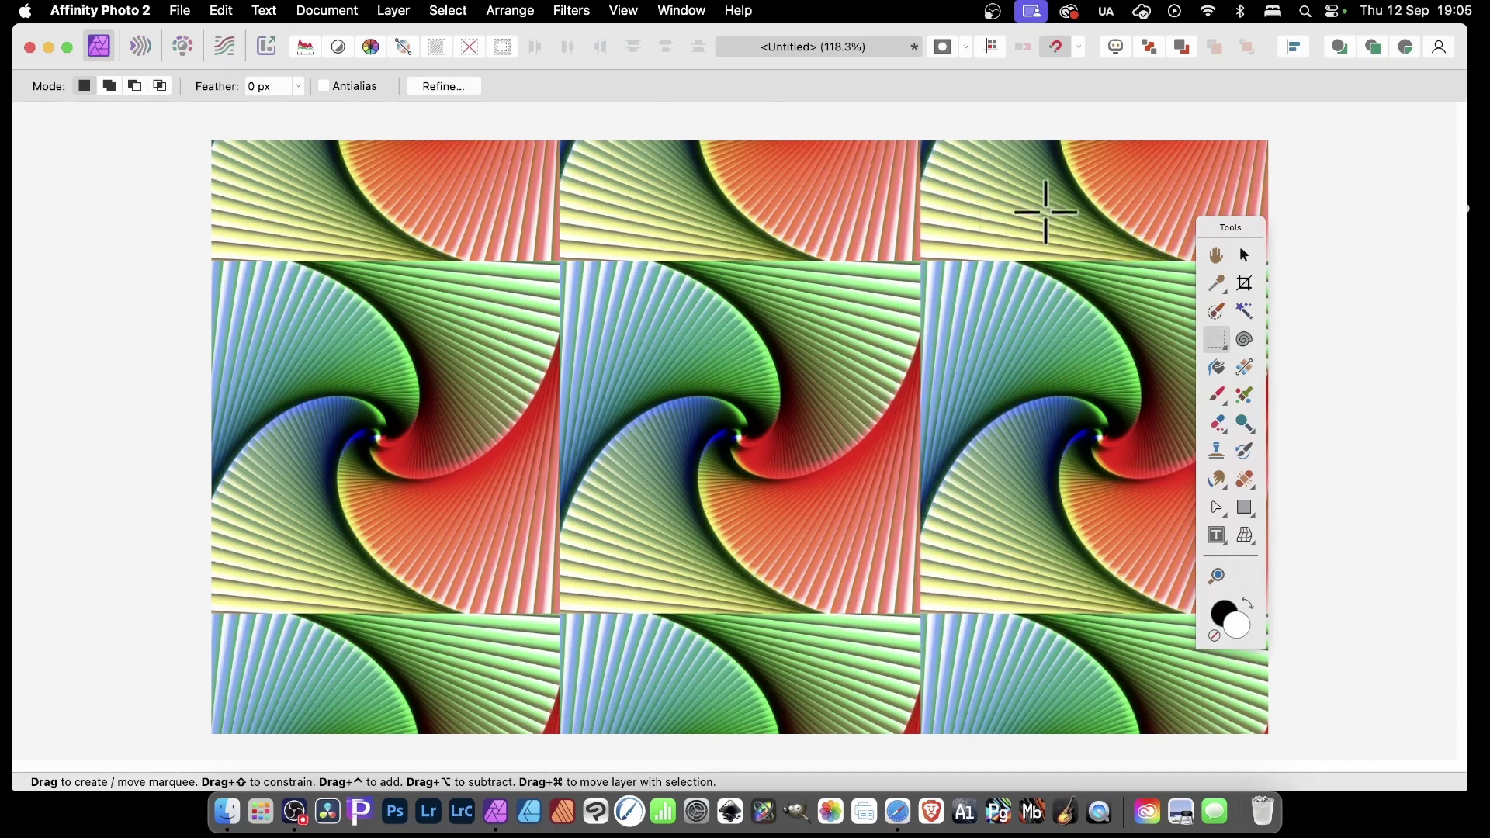
click(1244, 255)
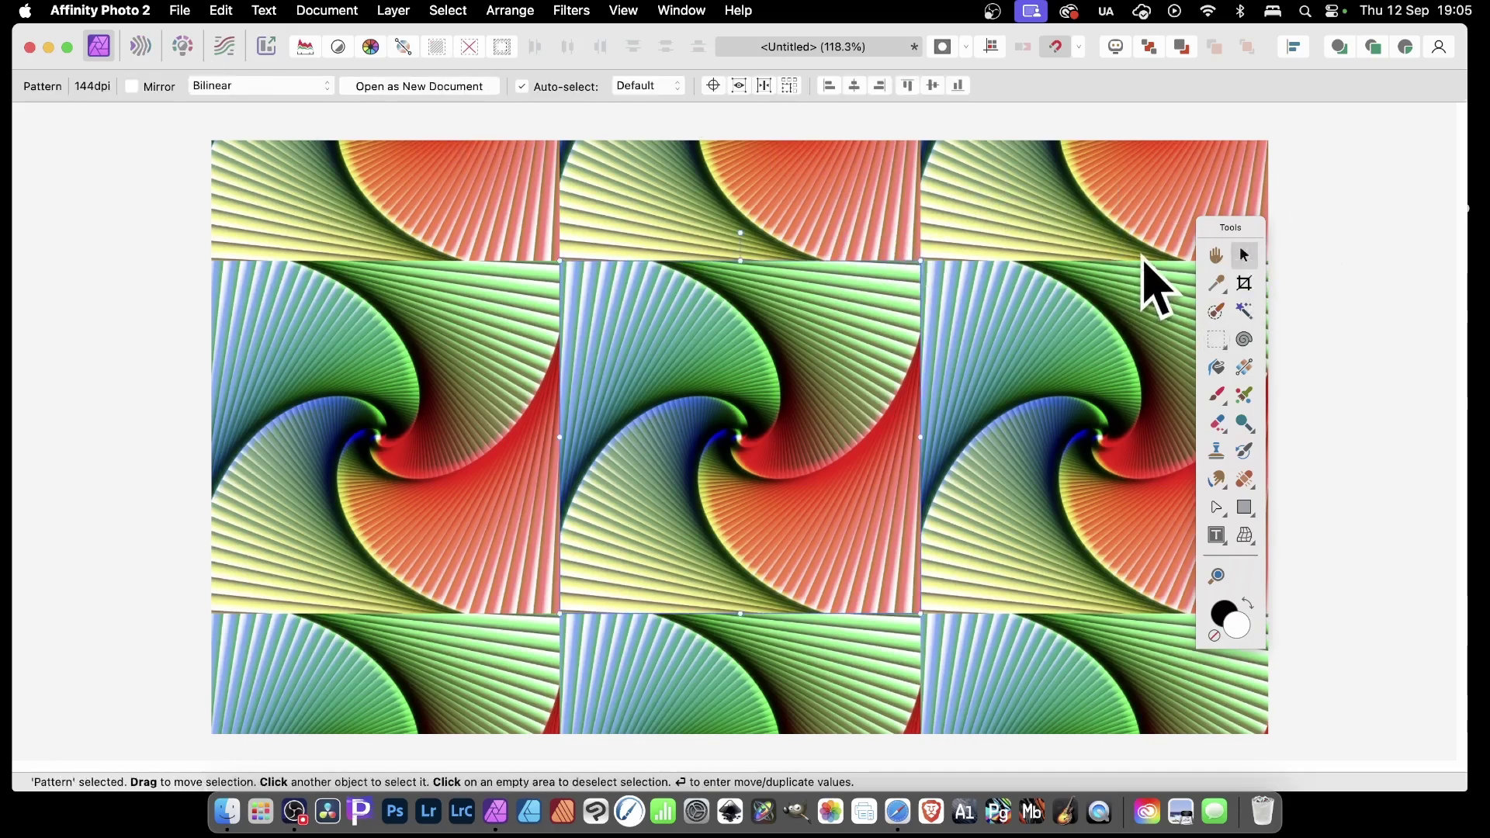
click(132, 86)
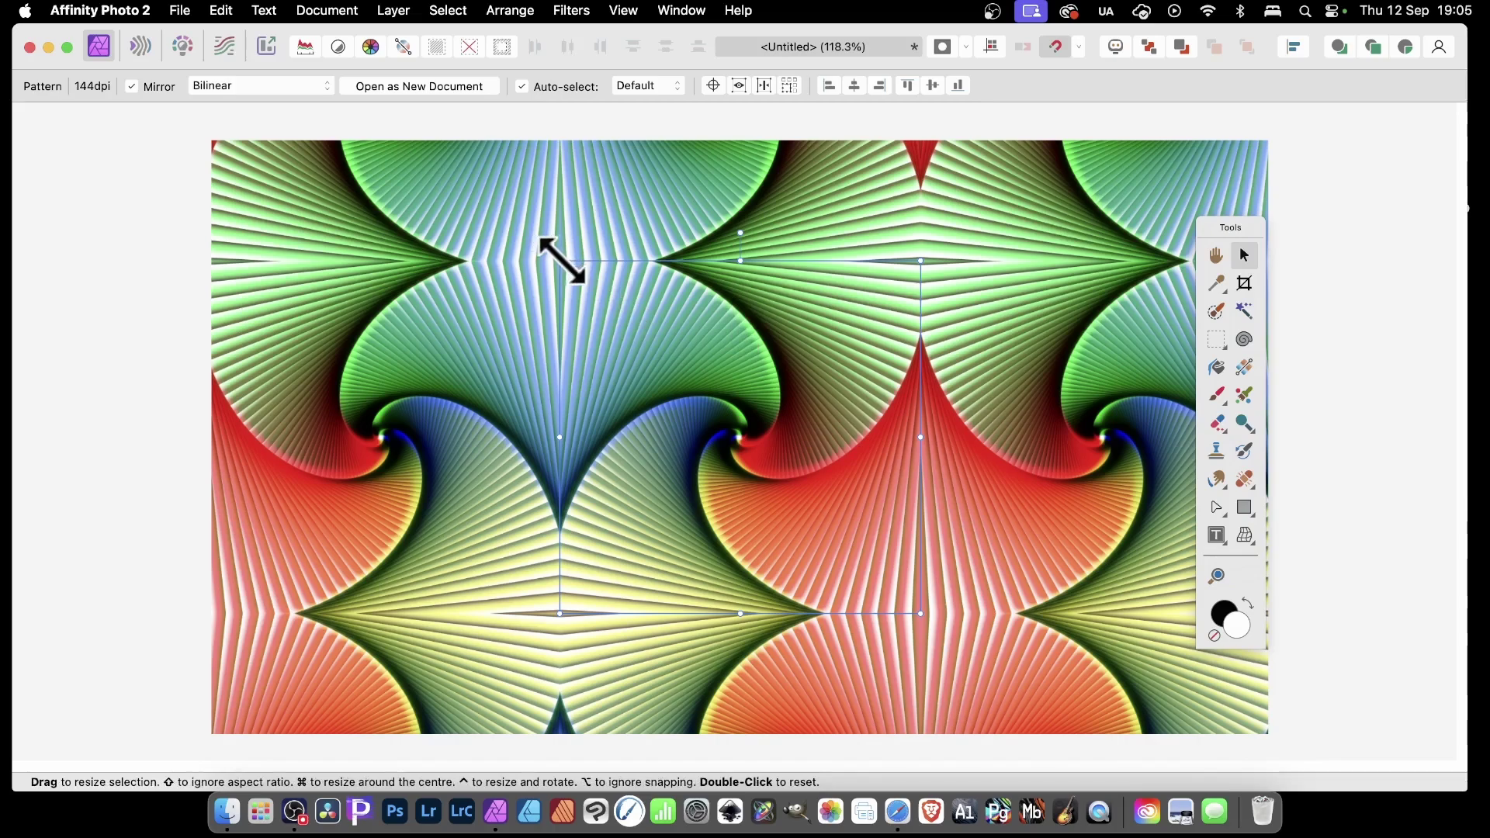
- Shrink and reposition the mirrored pattern's tile, and rotate it clockwise so the repeats run diagonally
drag(559, 258, 741, 403)
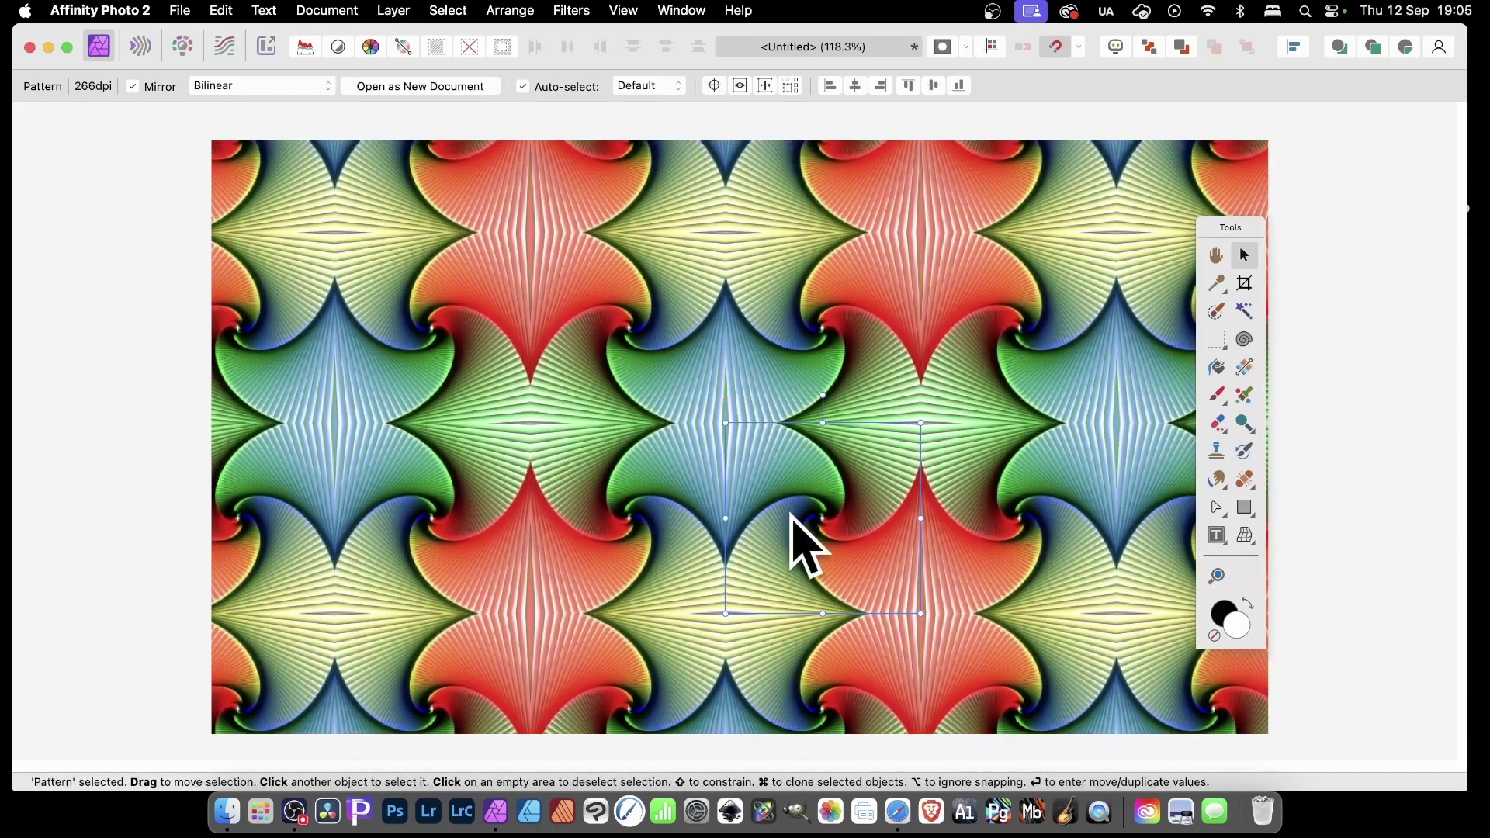
drag(805, 543, 590, 388)
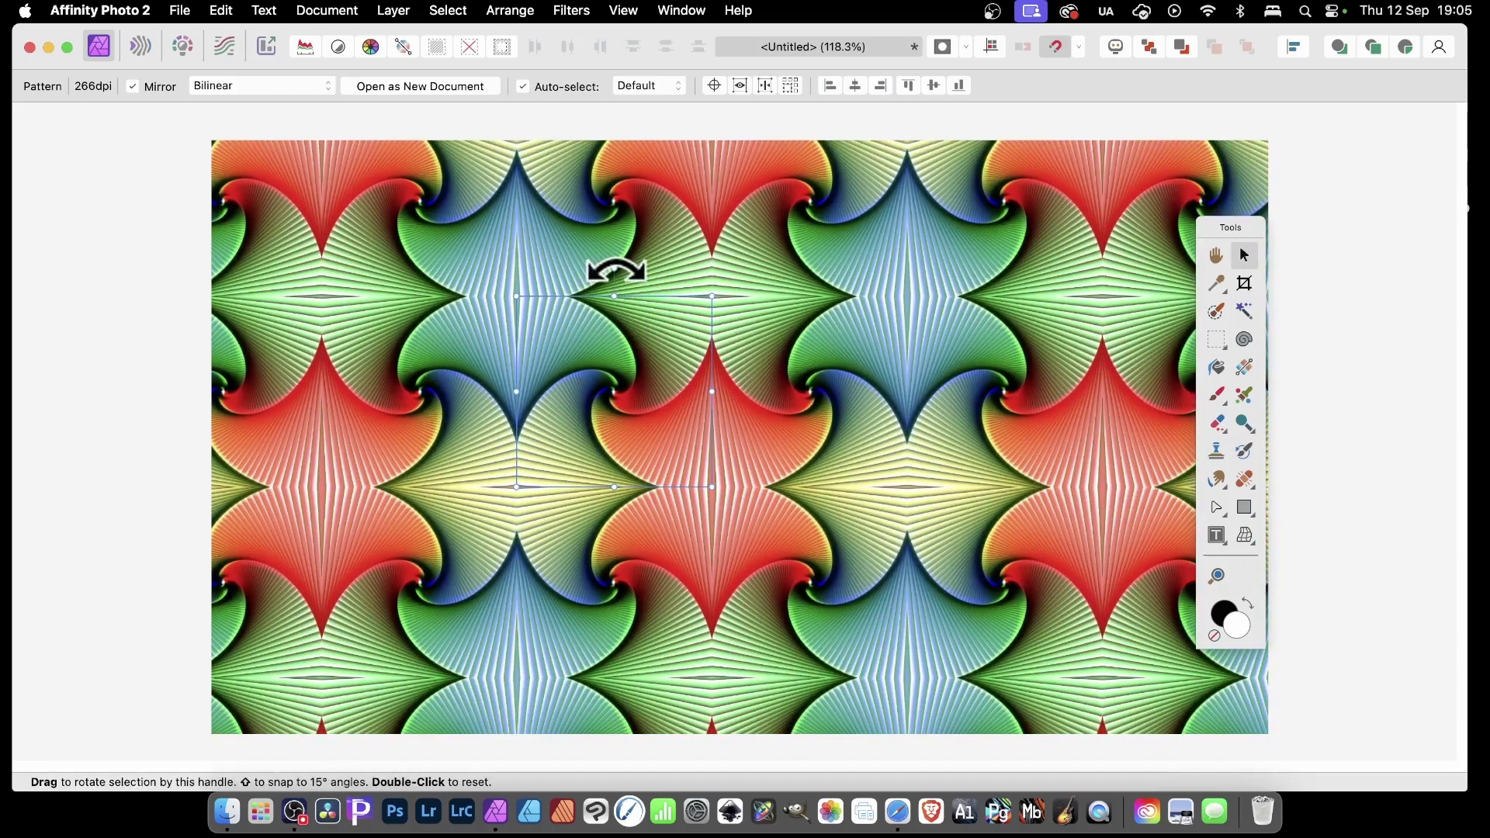
drag(609, 273, 683, 286)
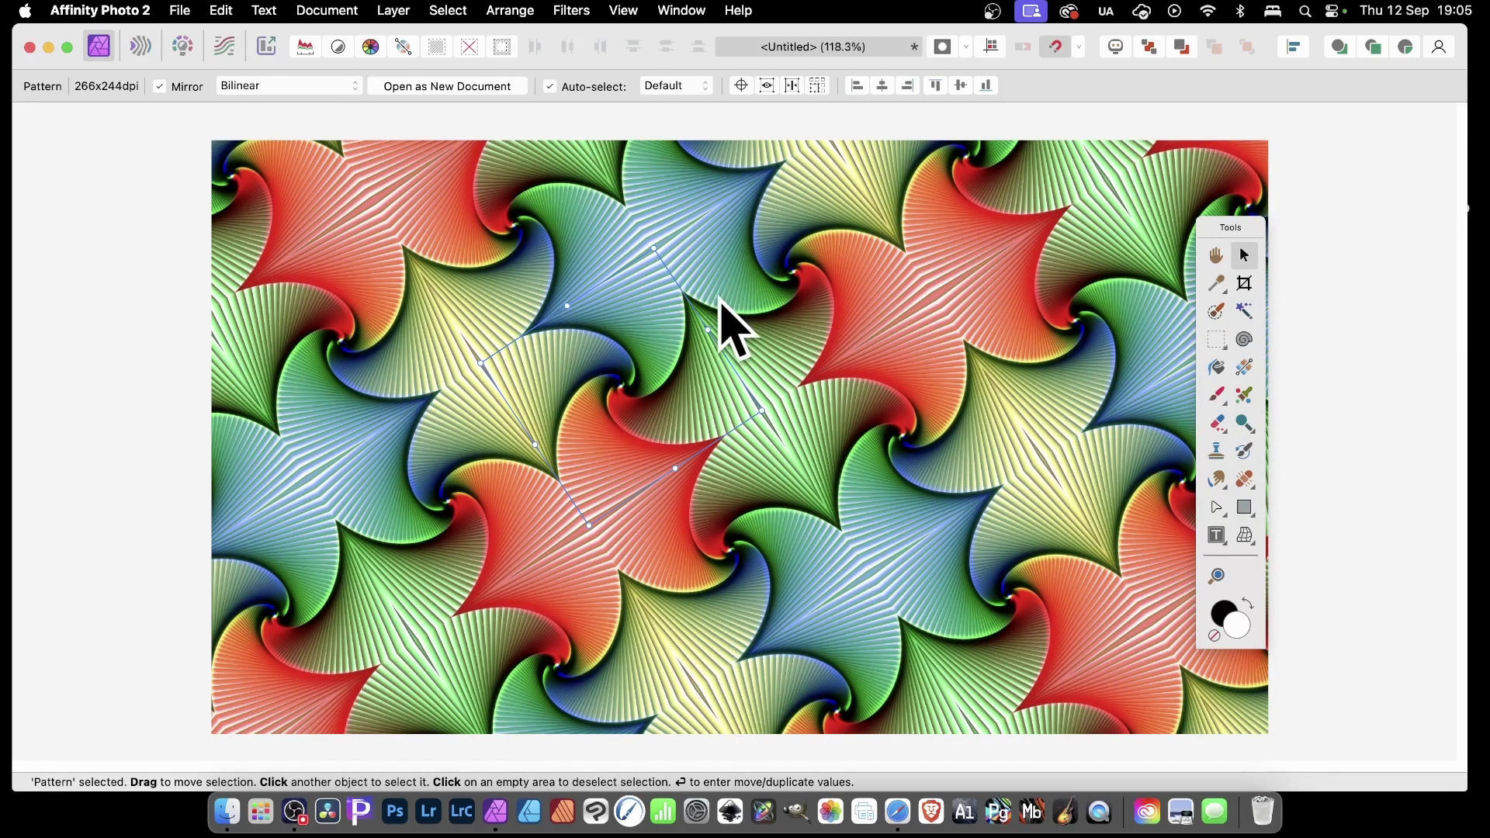
- Undo the tile transformations, the mirroring and the pattern layer, back to the spiral with its marquee selection
key(super+z)
key(super+z)
key(super+z)
key(super+z)
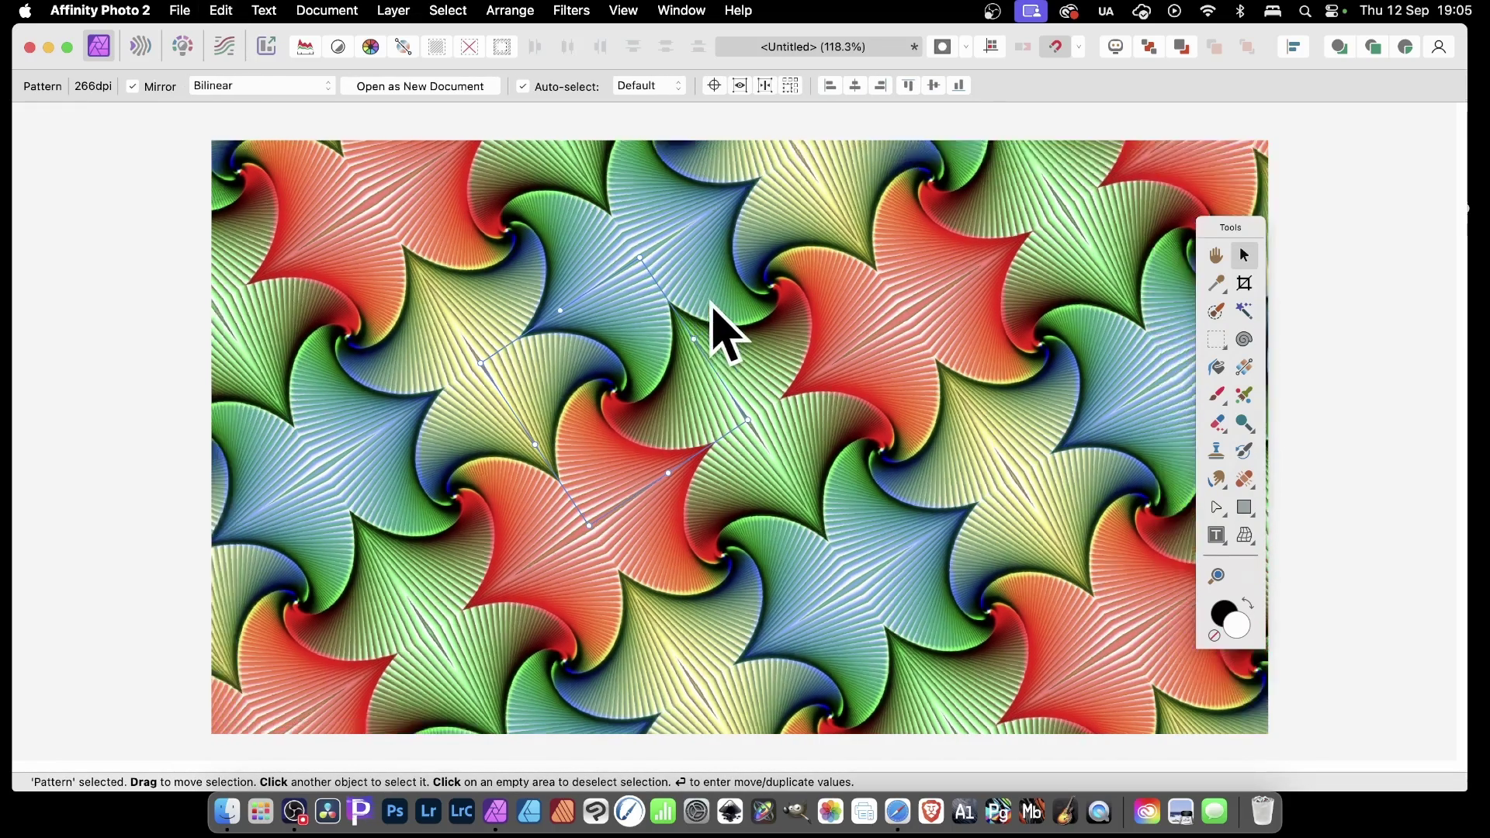
key(super+z)
key(super+z)
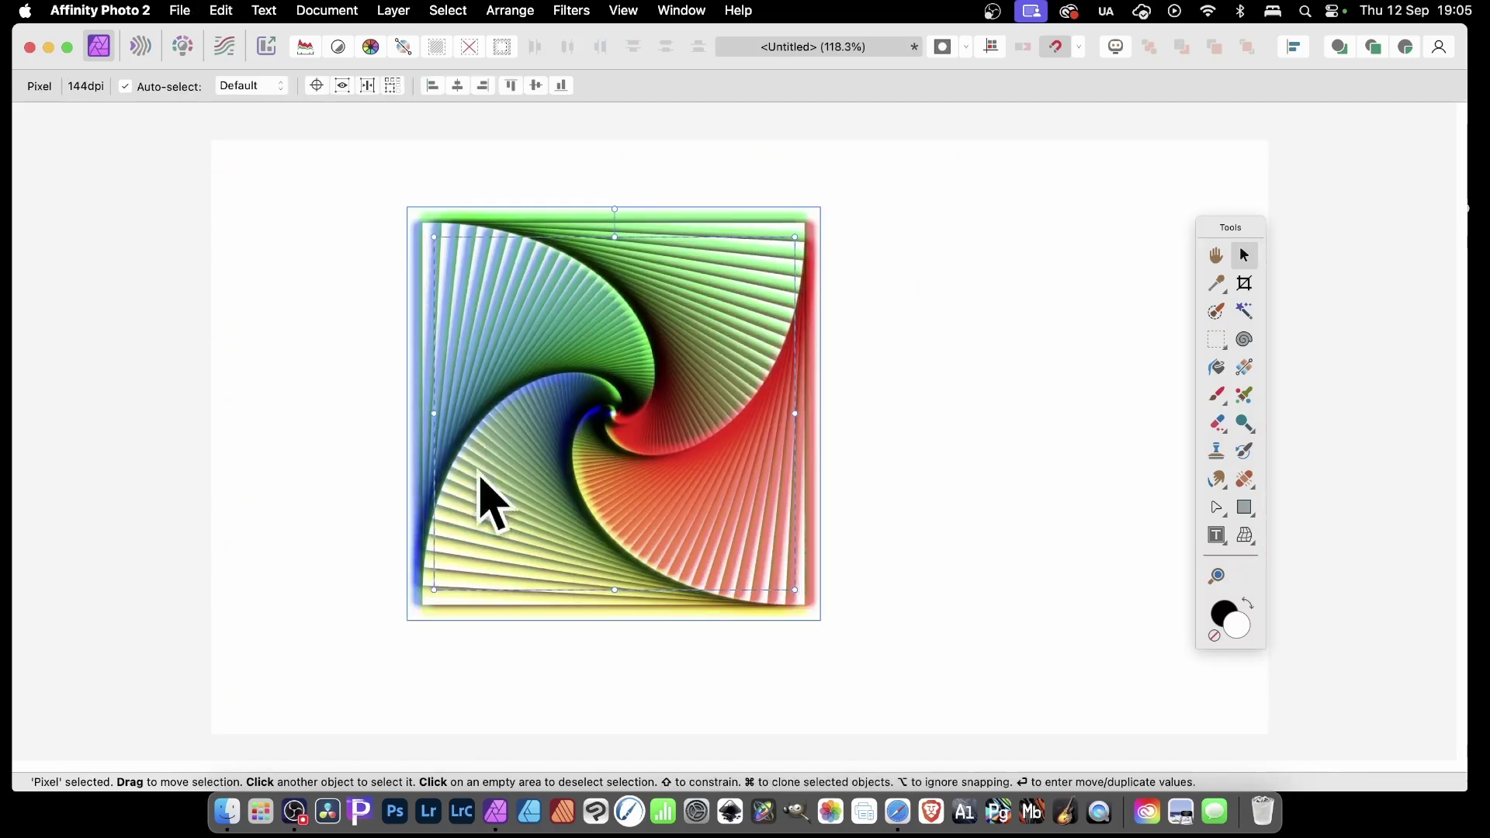
- Apply the Deform distortion with Rigid constraints to the marquee area, pulling several points across the spiral
click(572, 11)
mouse_move(622, 83)
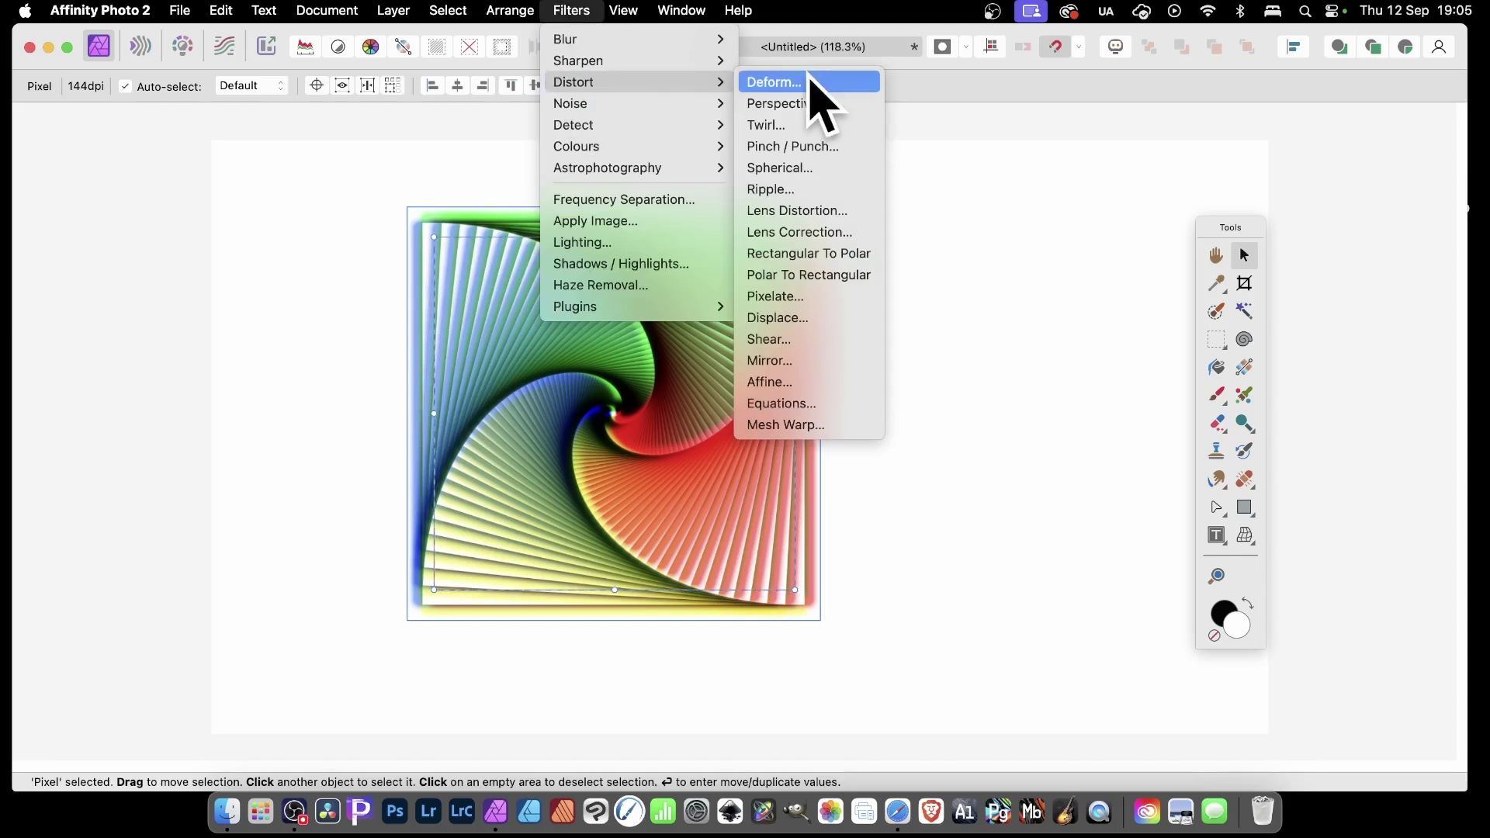
click(809, 81)
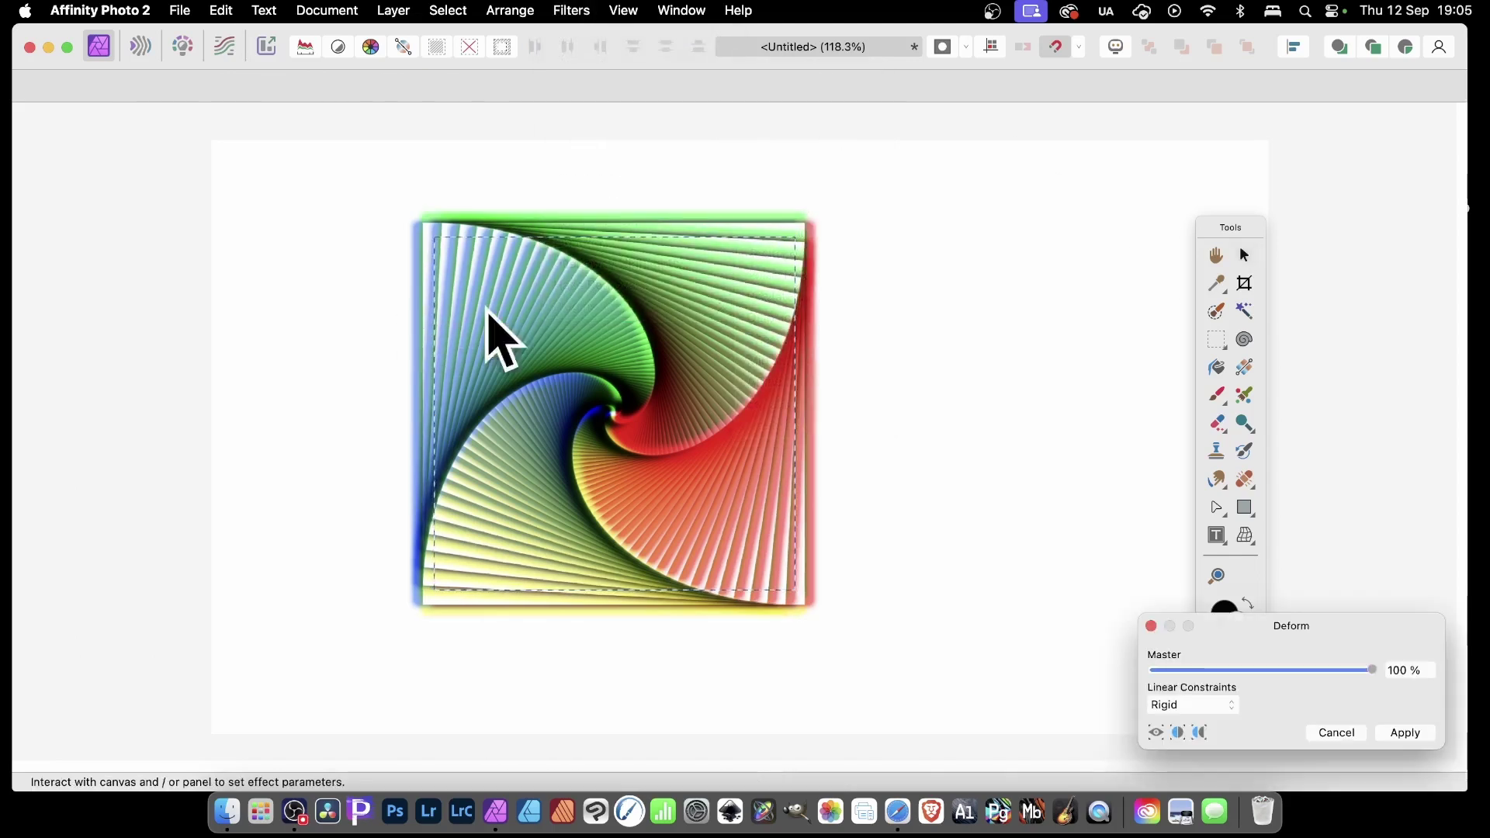
click(531, 315)
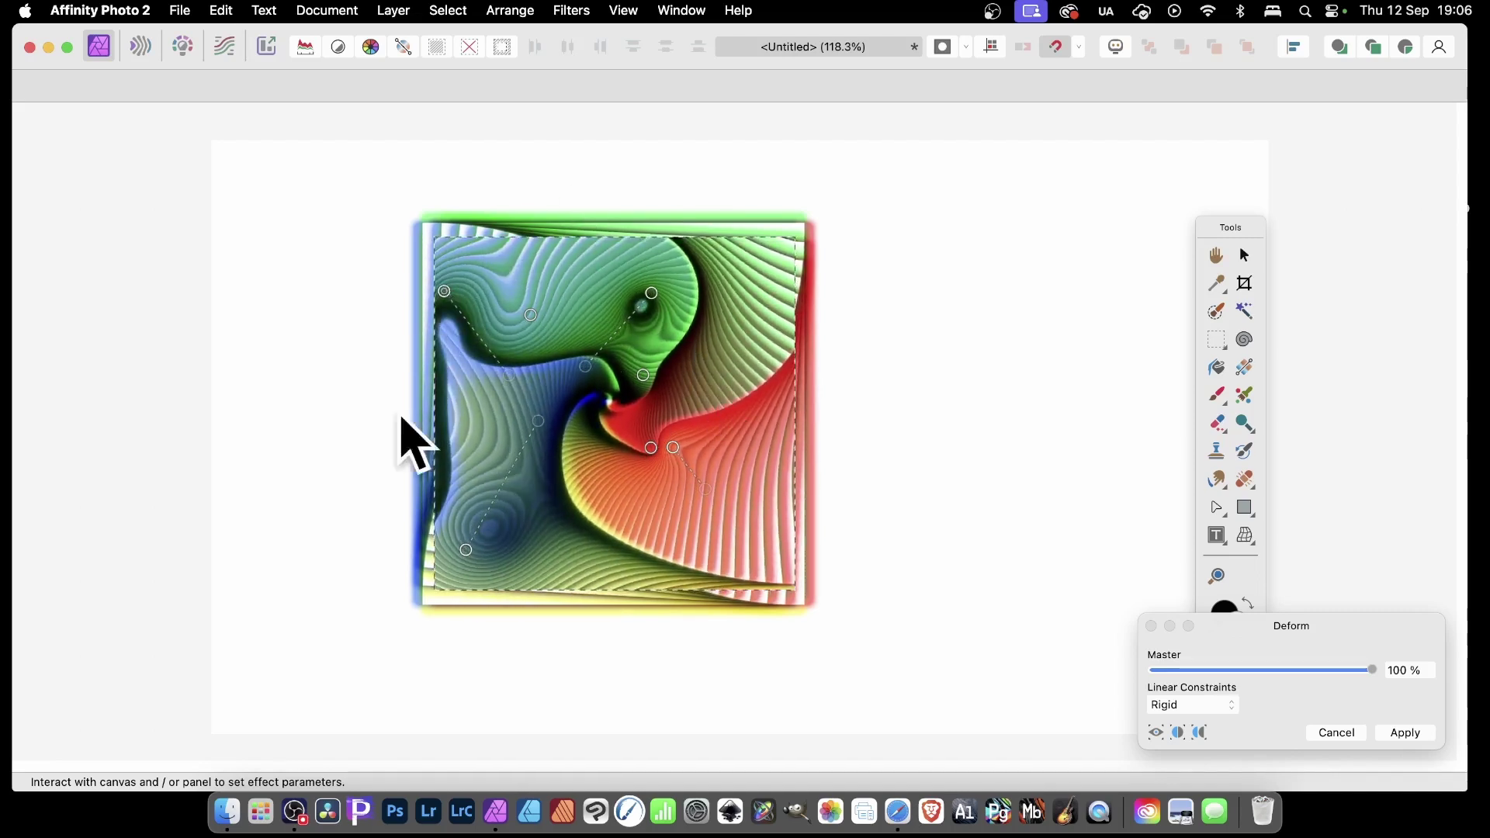
click(1413, 733)
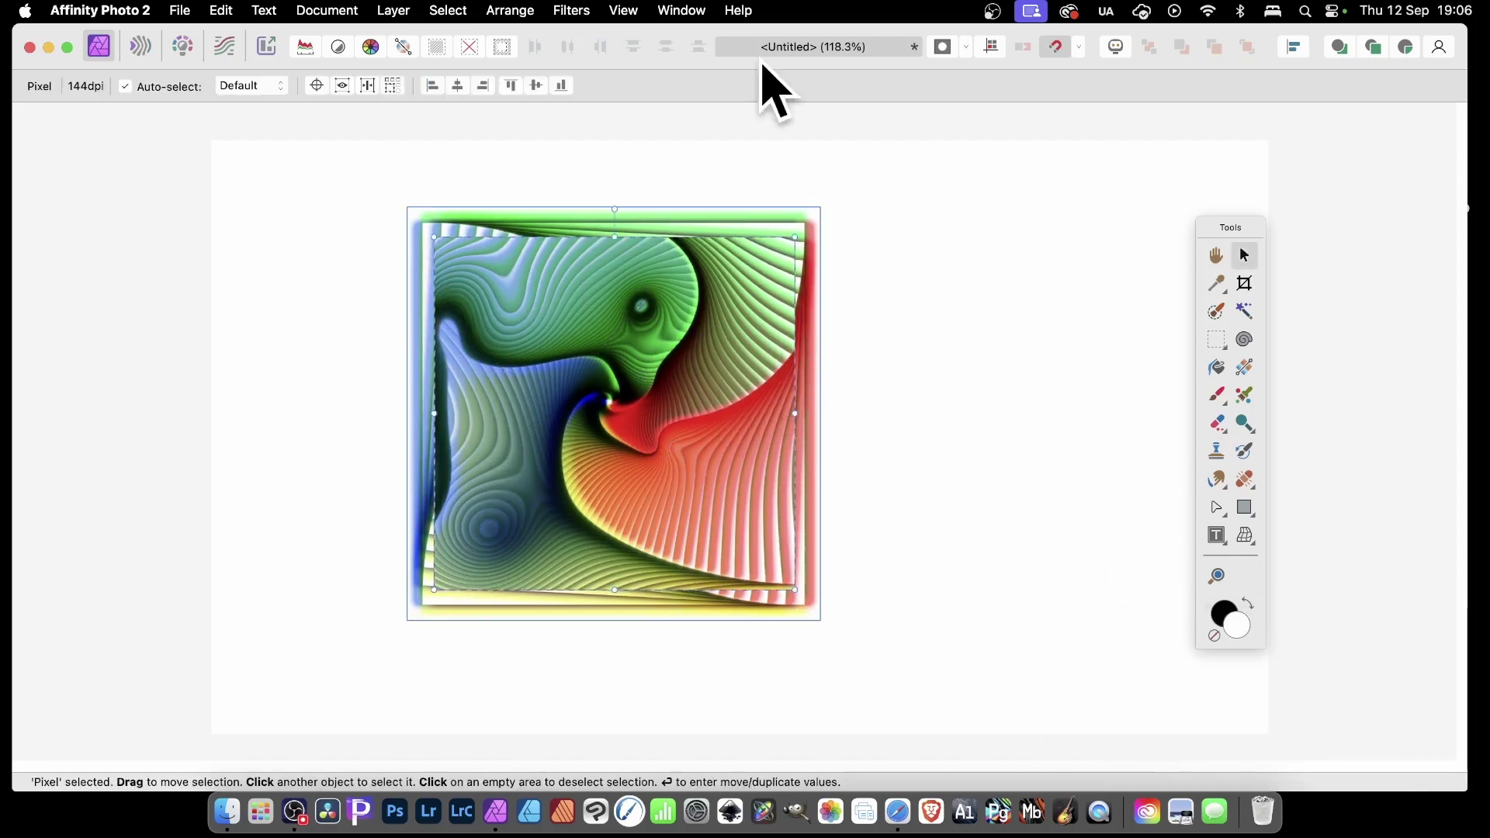
- Create a mirrored pattern layer from the deformed selection and shrink its tile to about two thirds
click(404, 8)
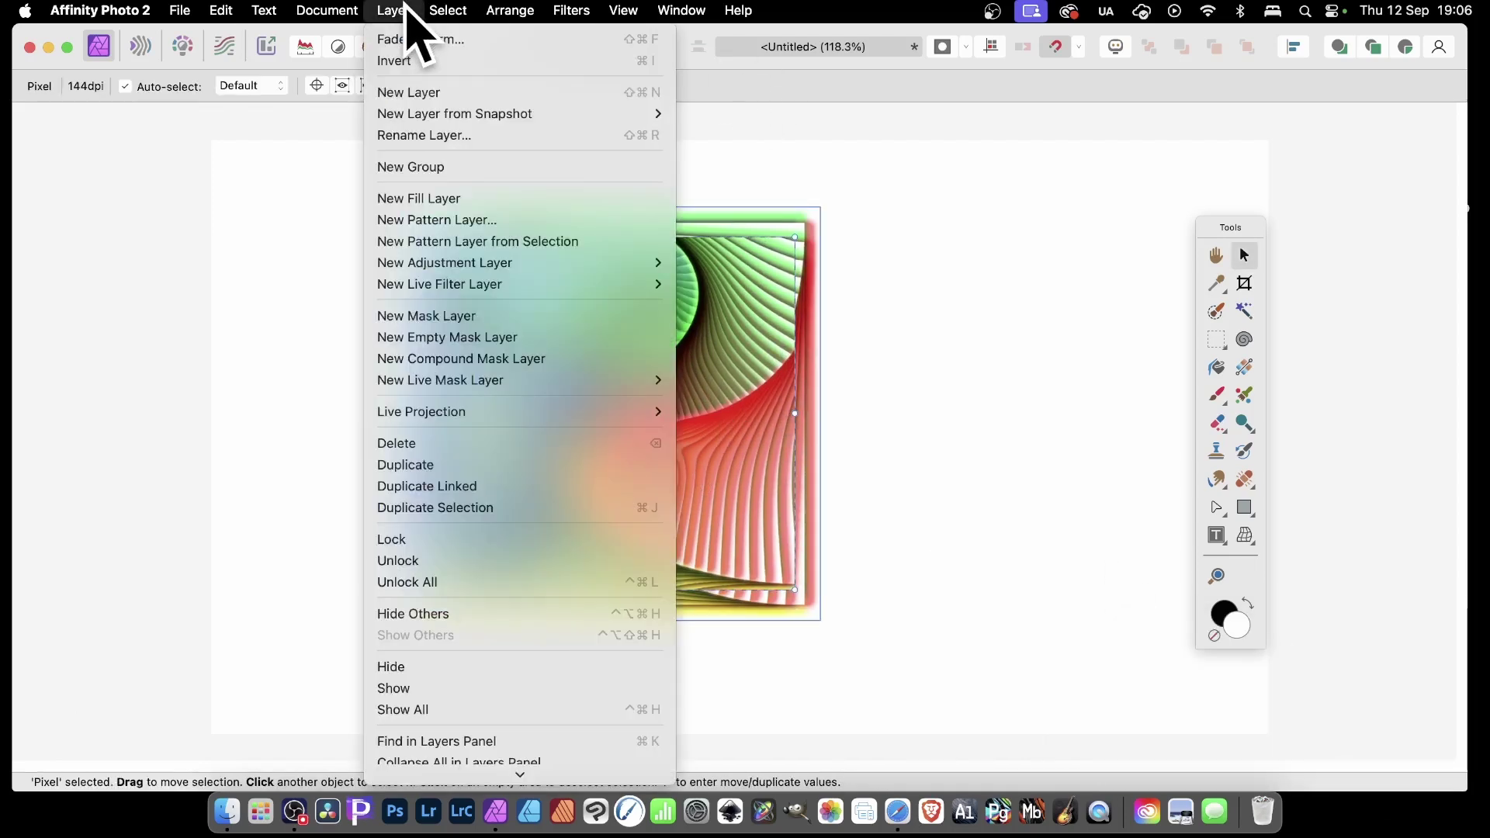
click(469, 242)
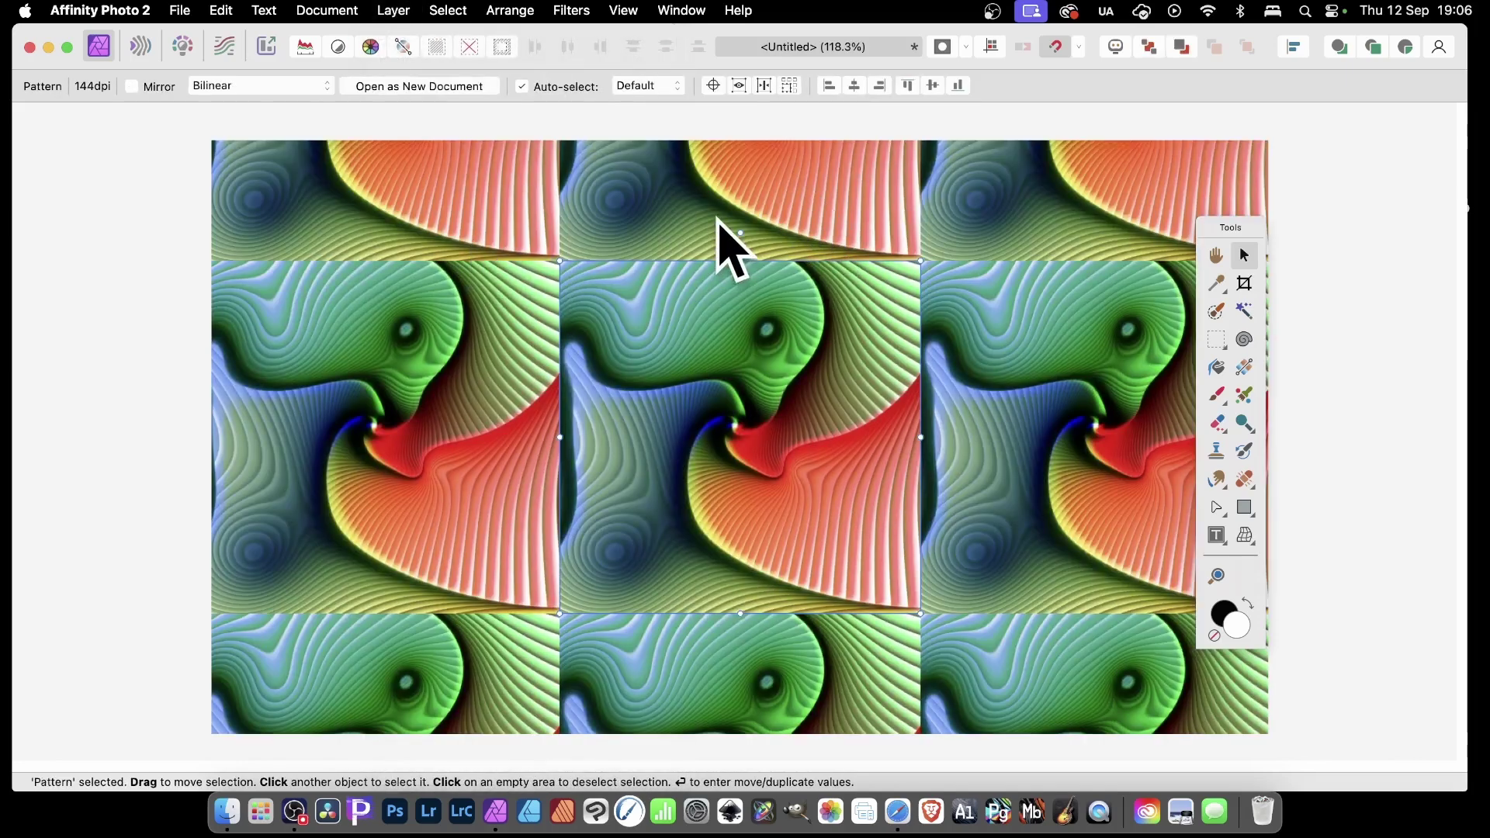
click(131, 86)
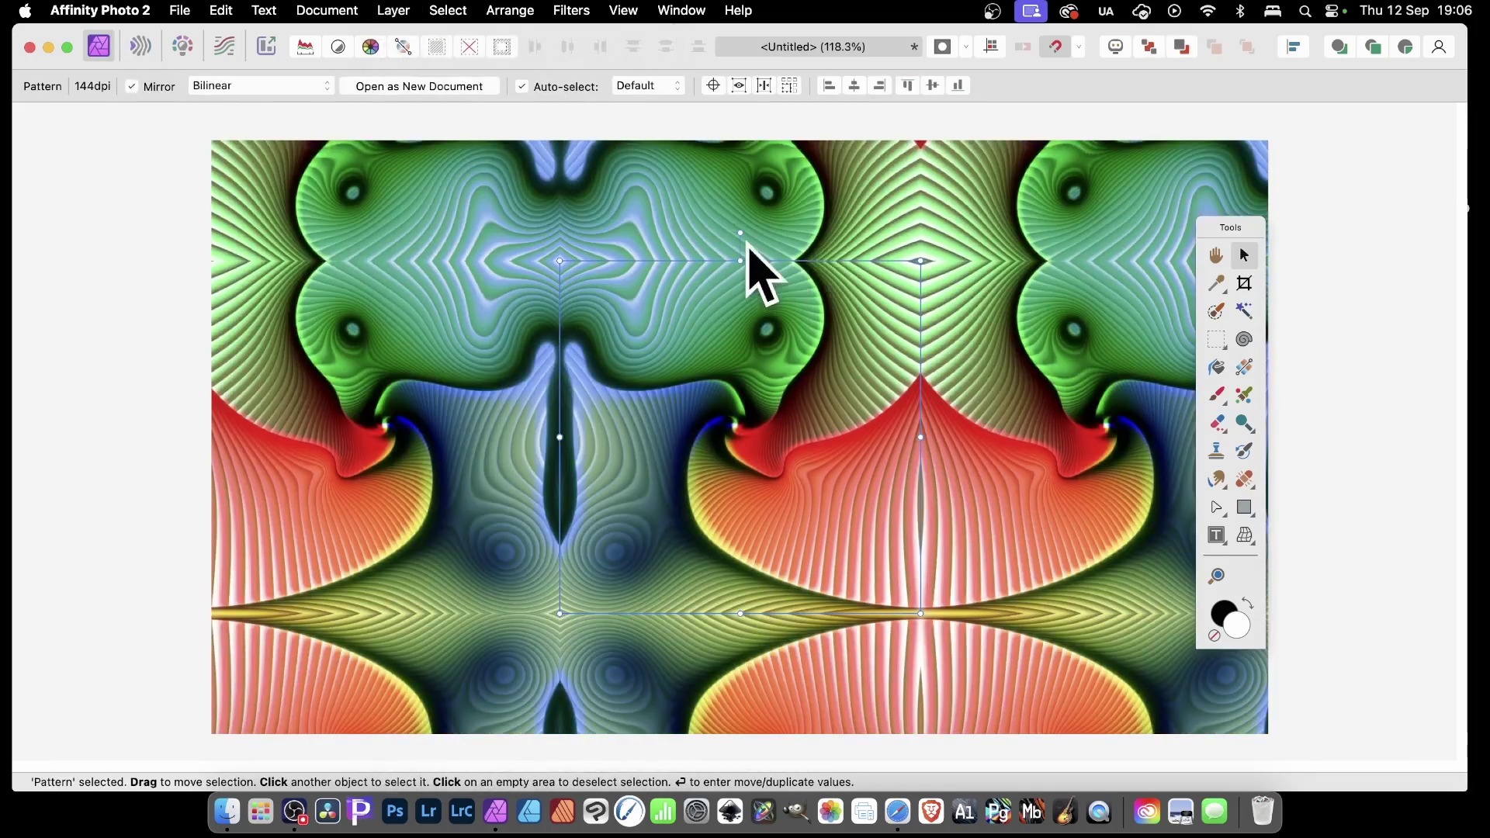
drag(559, 261, 690, 341)
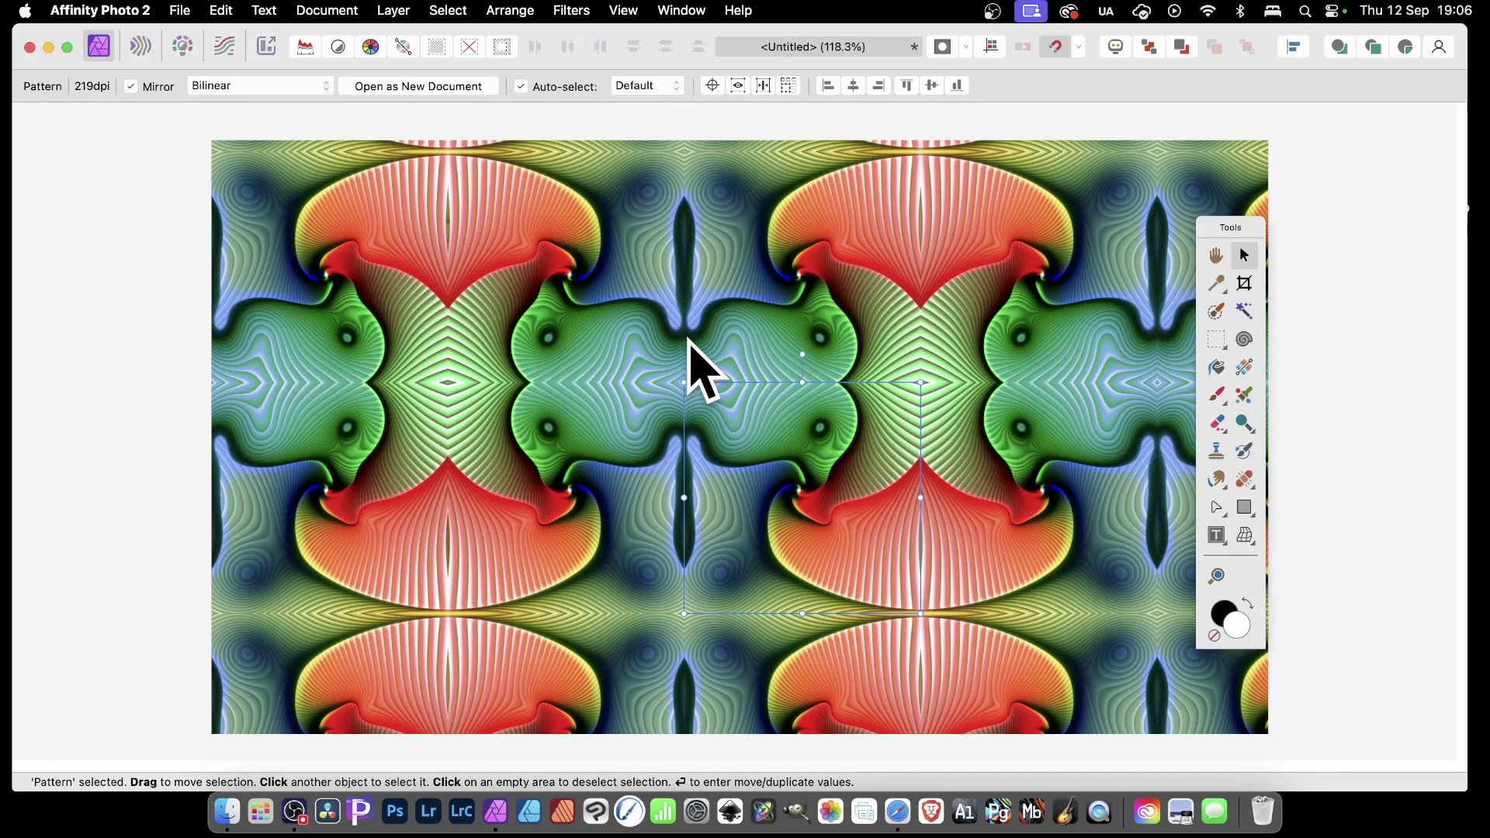
- Undo the mirrored pattern layer with its resizing, as well as the Deform distortion
key(super+z)
key(super+z)
key(super+z)
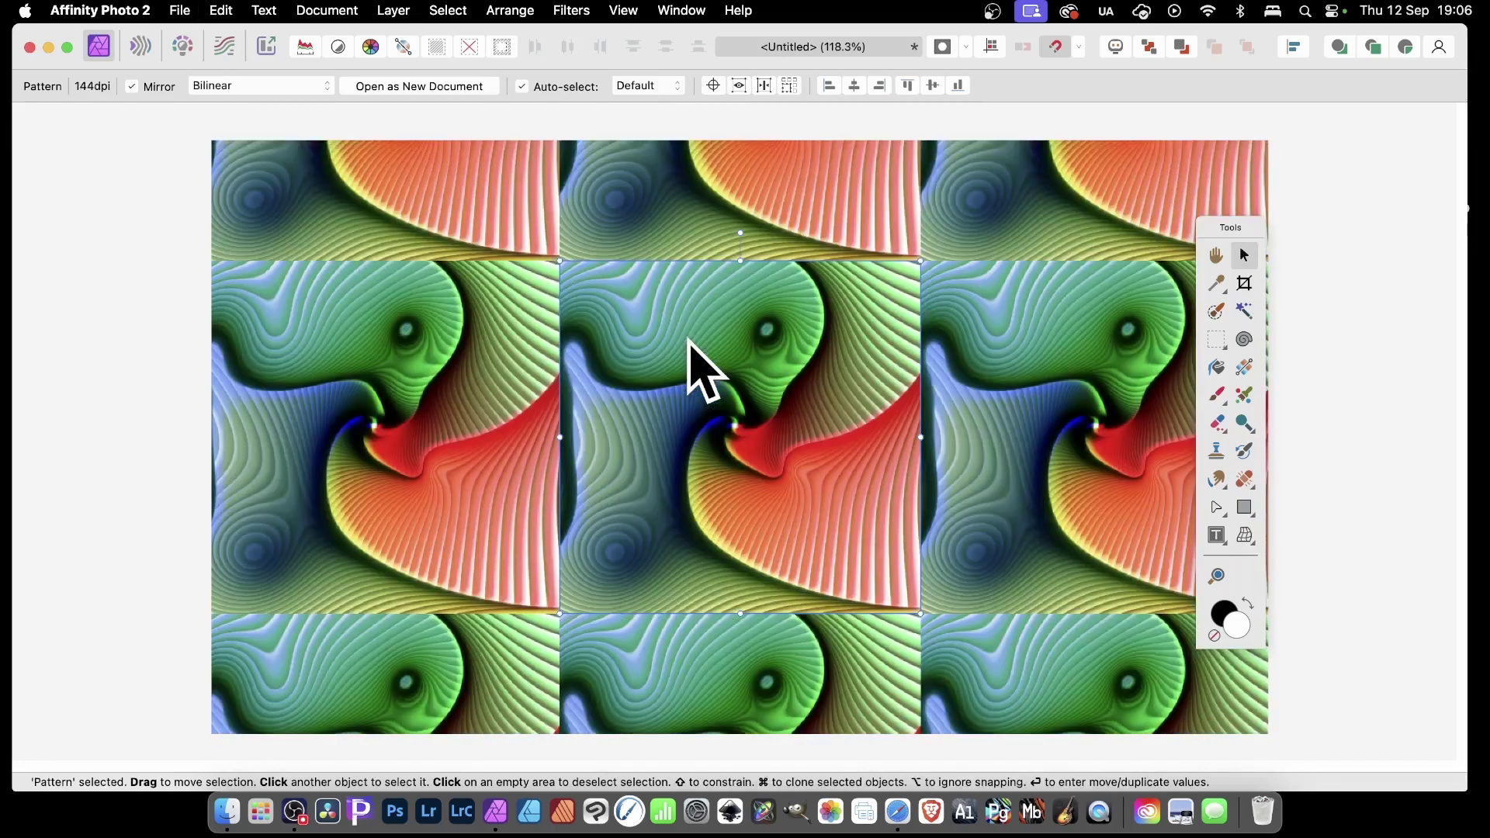
key(super+z)
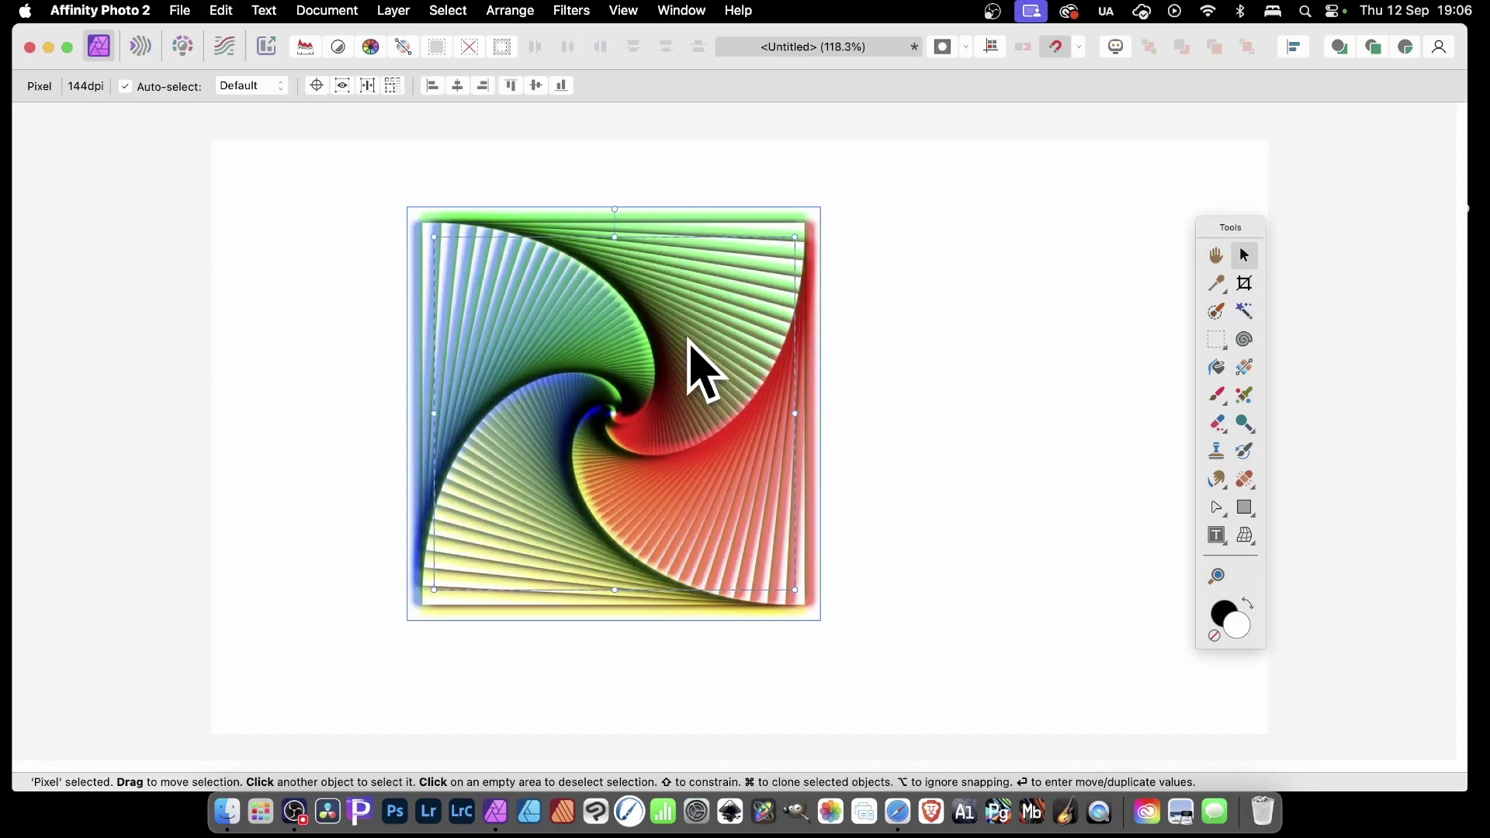
- Clear the marquee selection, duplicate the spiral square, and centre the copy over the original at about 60% size
click(458, 11)
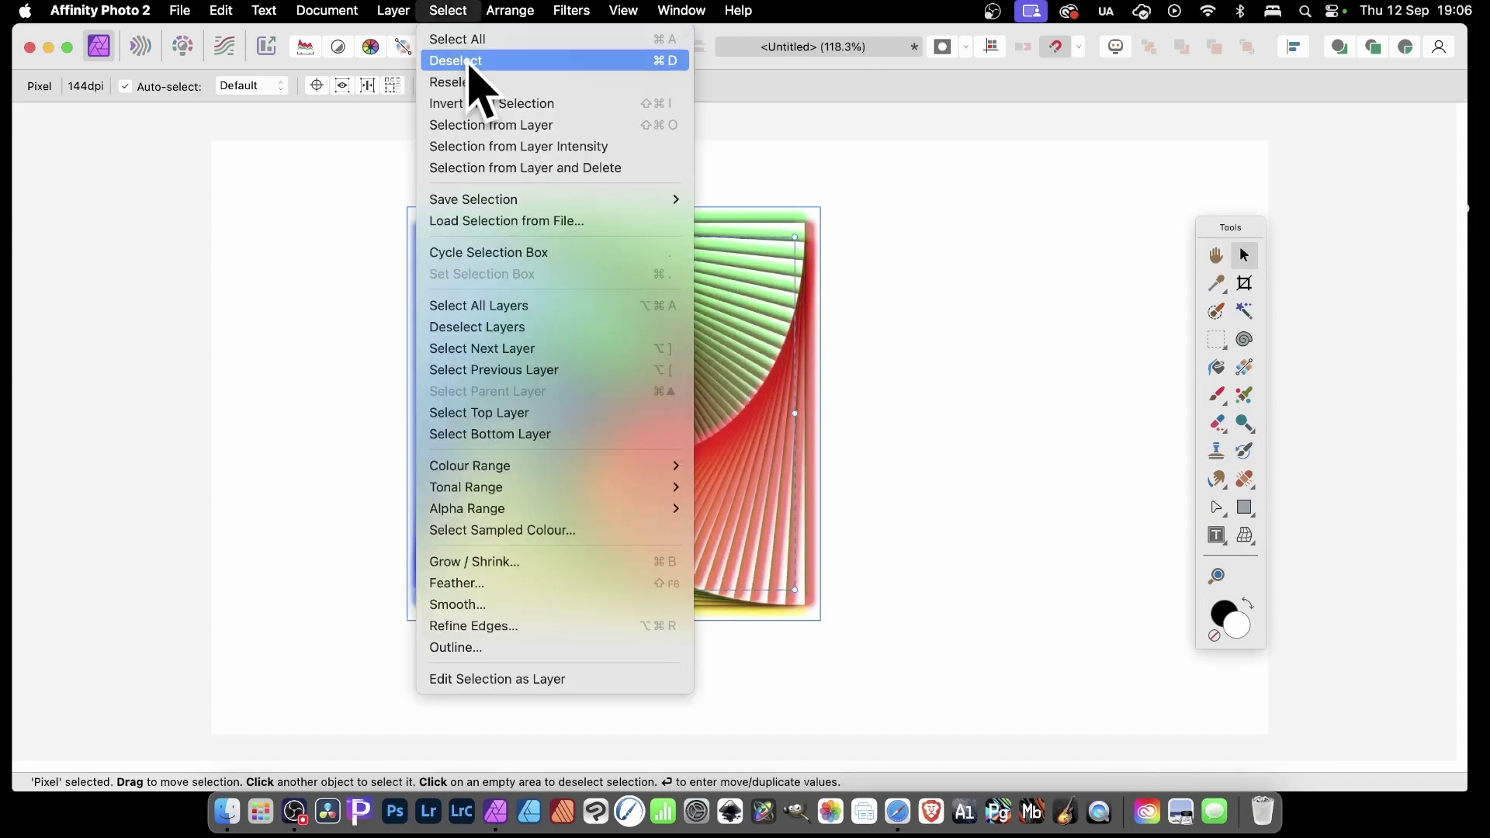
click(635, 63)
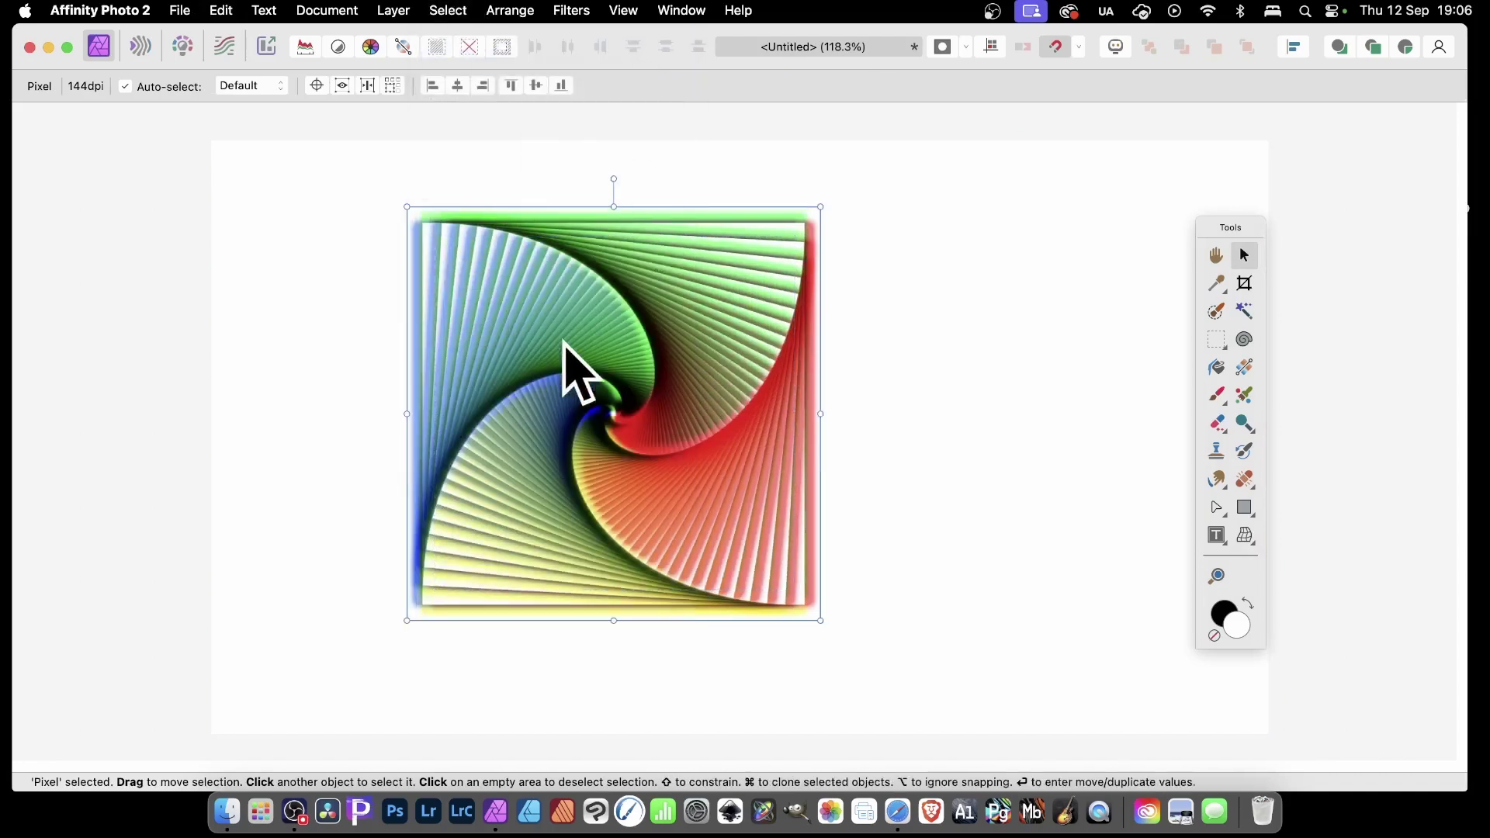
drag(582, 313, 698, 346)
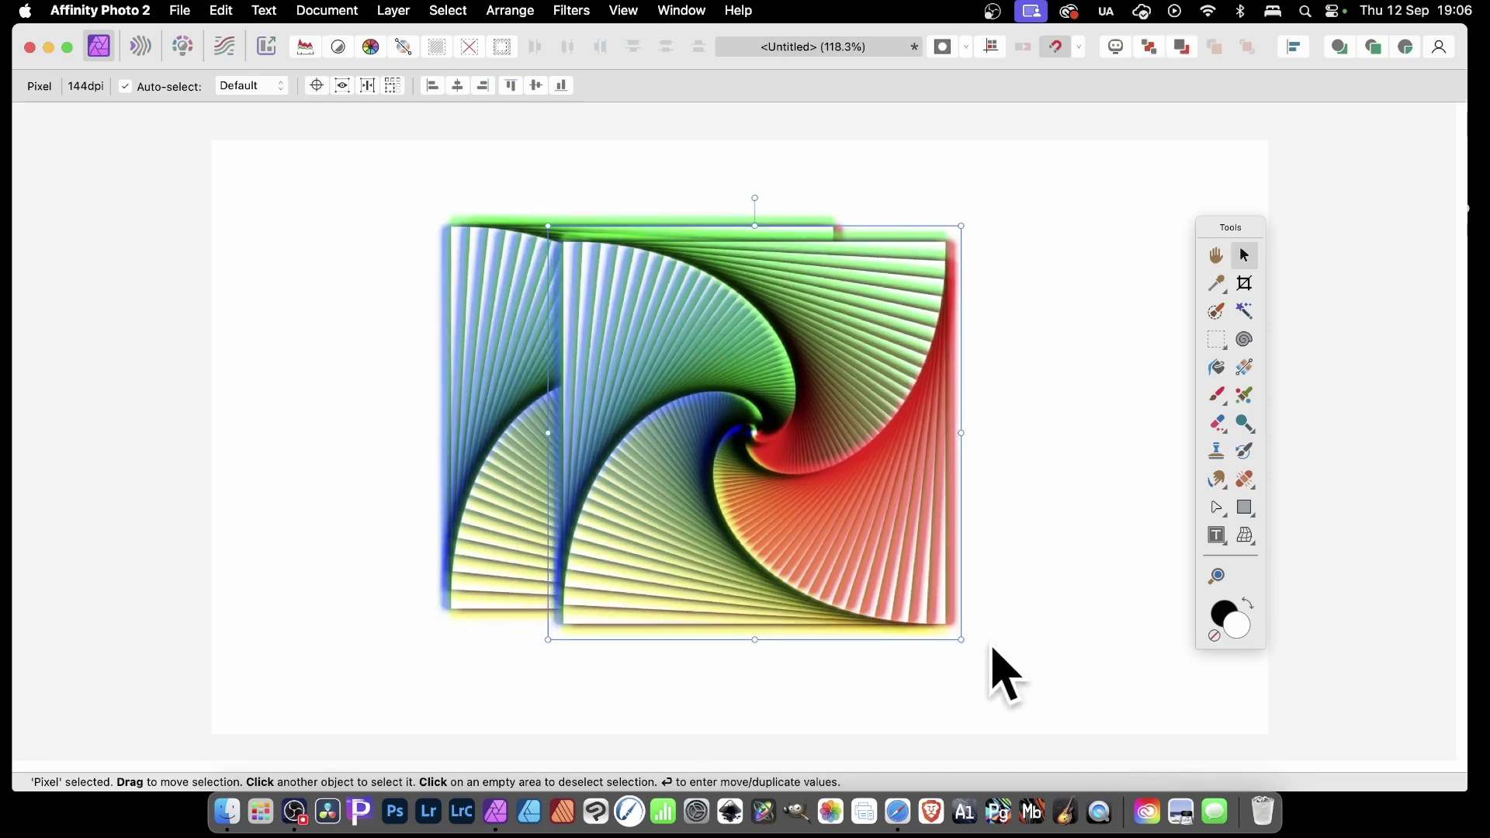
drag(963, 636, 815, 449)
drag(695, 369, 656, 439)
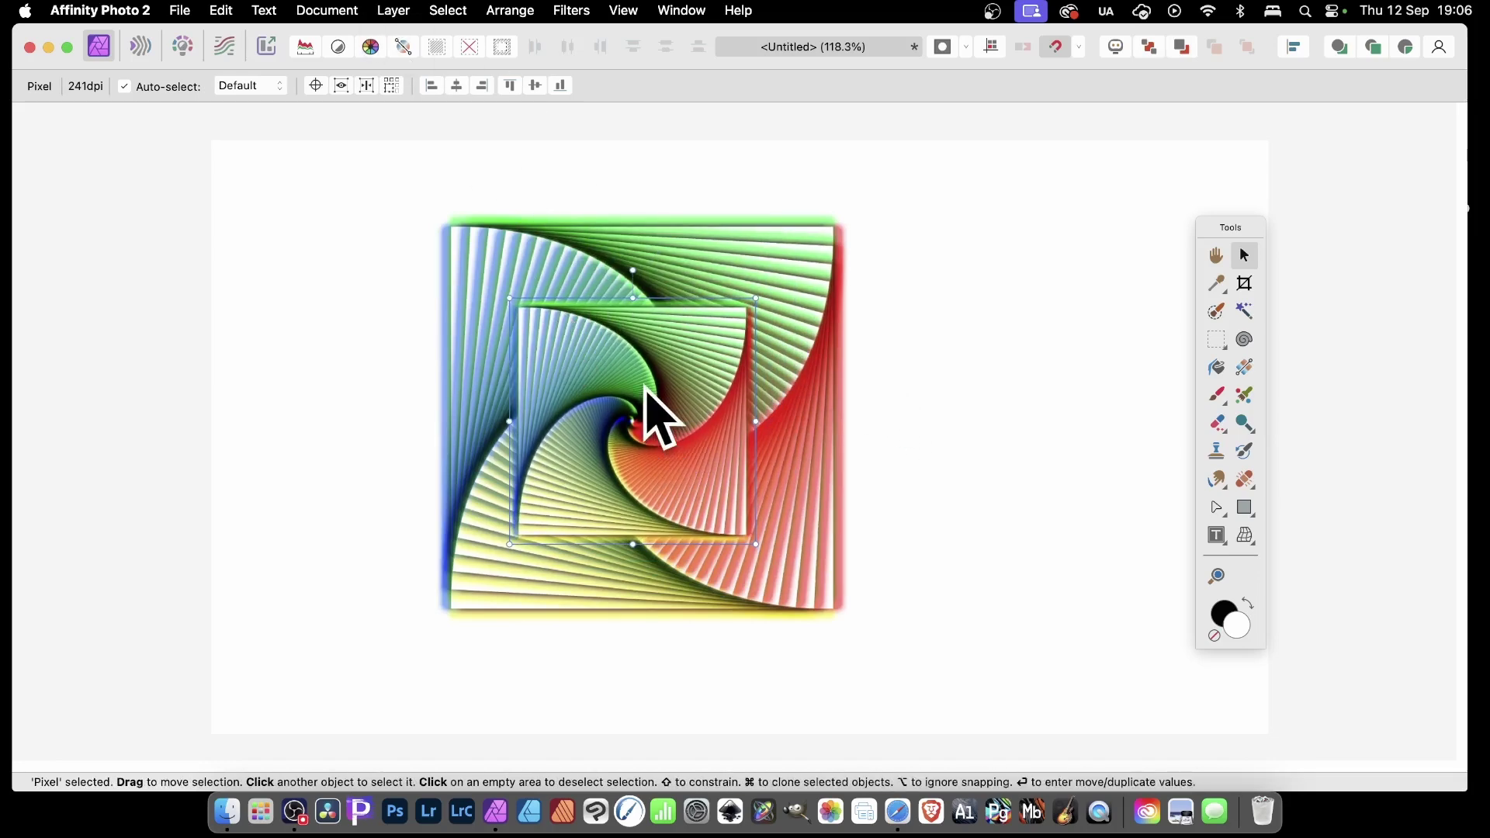
- Add a black outer shadow to the small spiral with radius 4.9 px, offset about 38.7 px, intensity 84% and angle about 317°
right_click(644, 386)
mouse_move(715, 774)
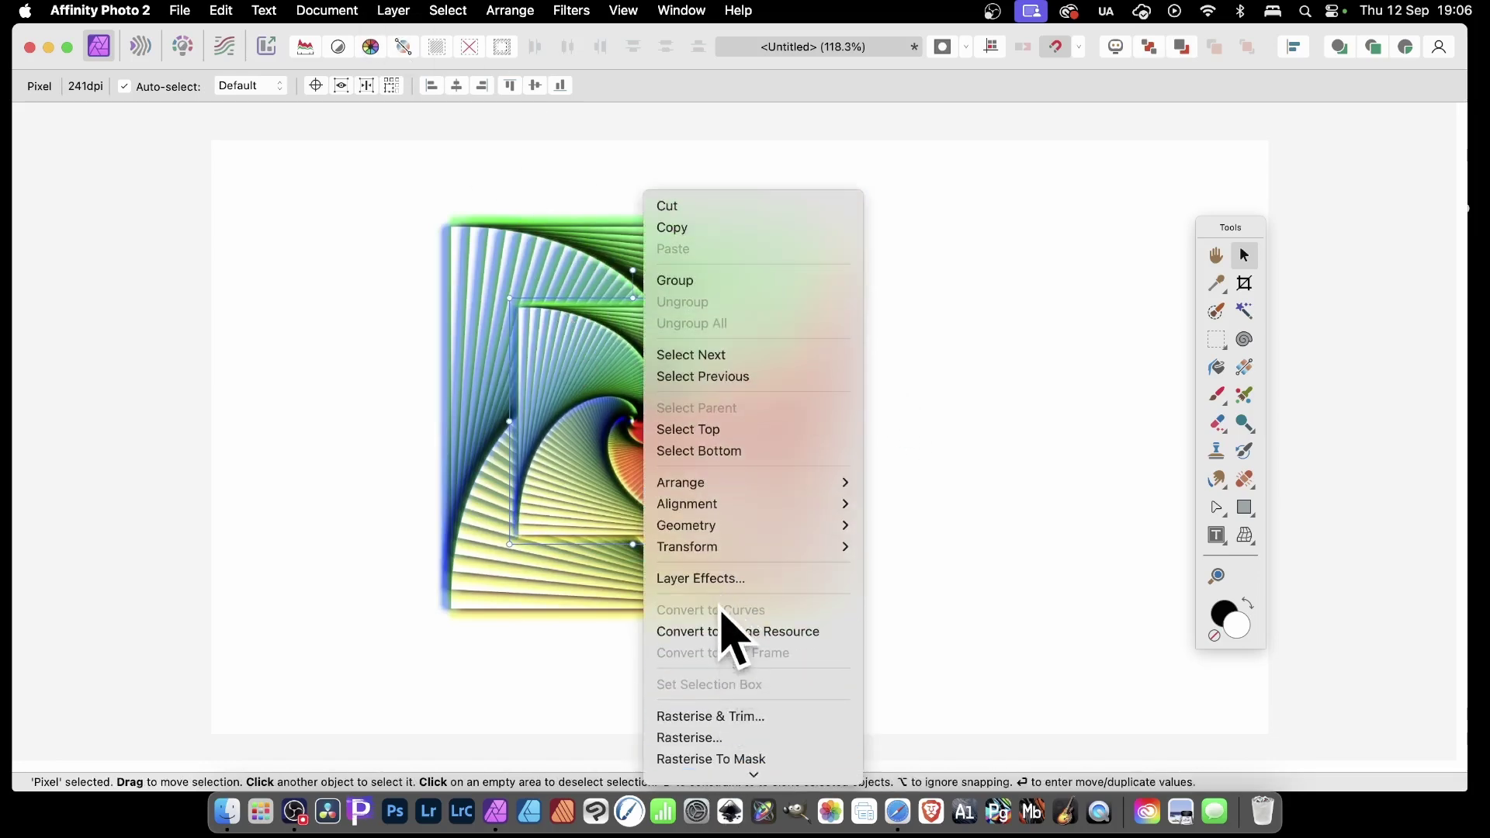
click(730, 581)
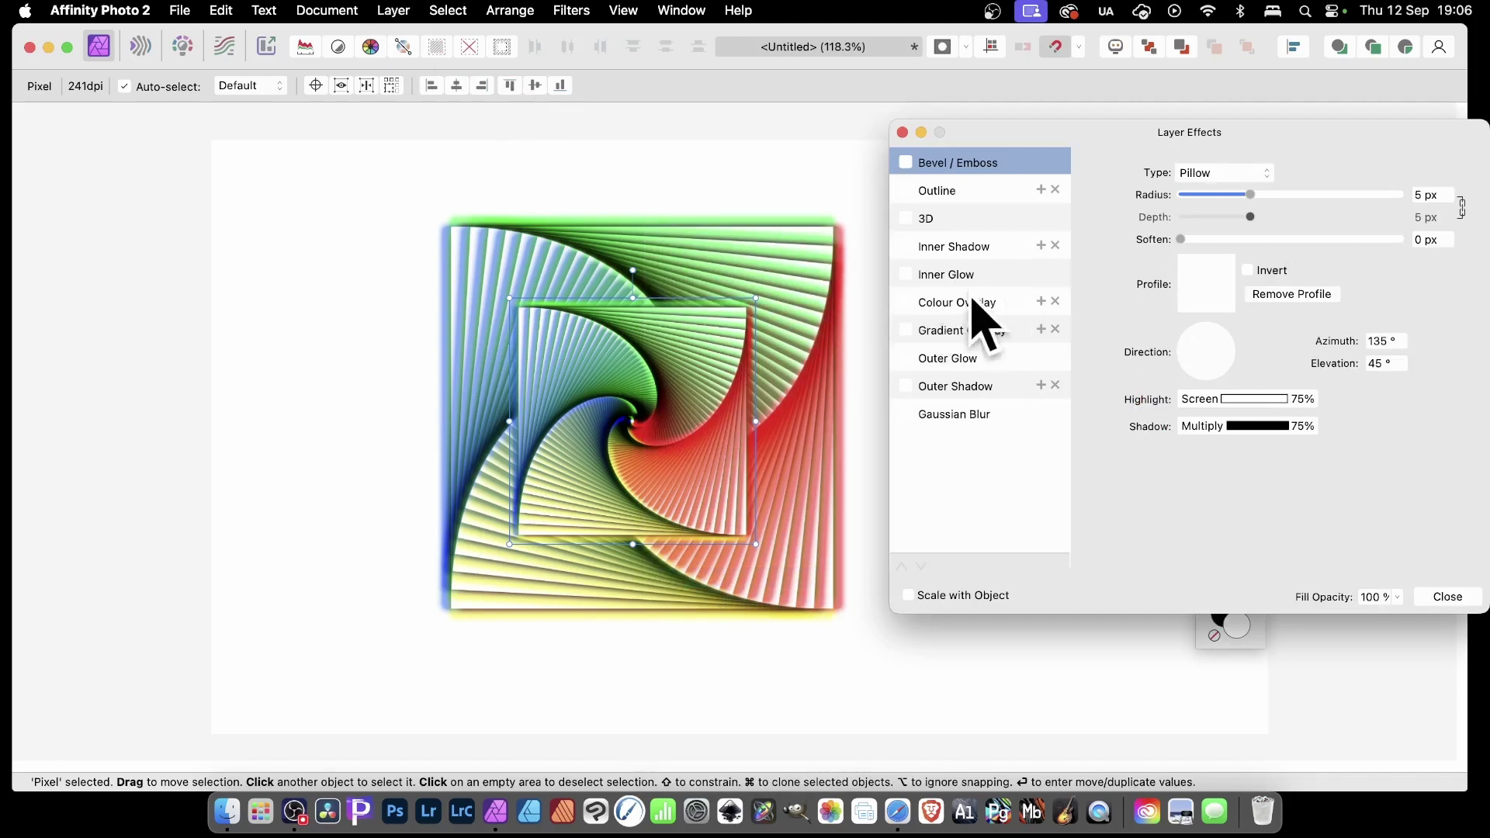
click(939, 392)
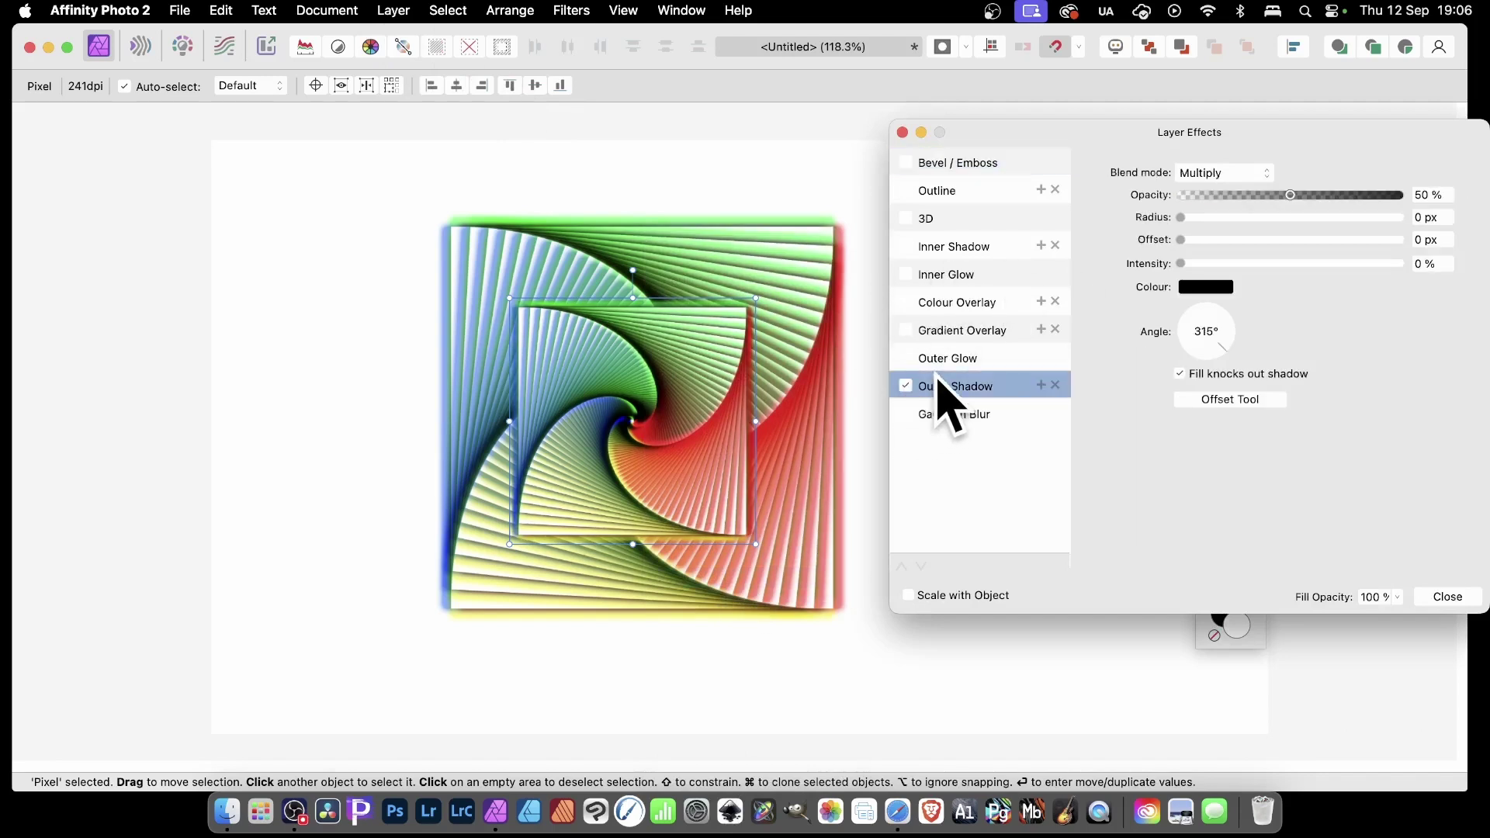
drag(1193, 220, 1363, 265)
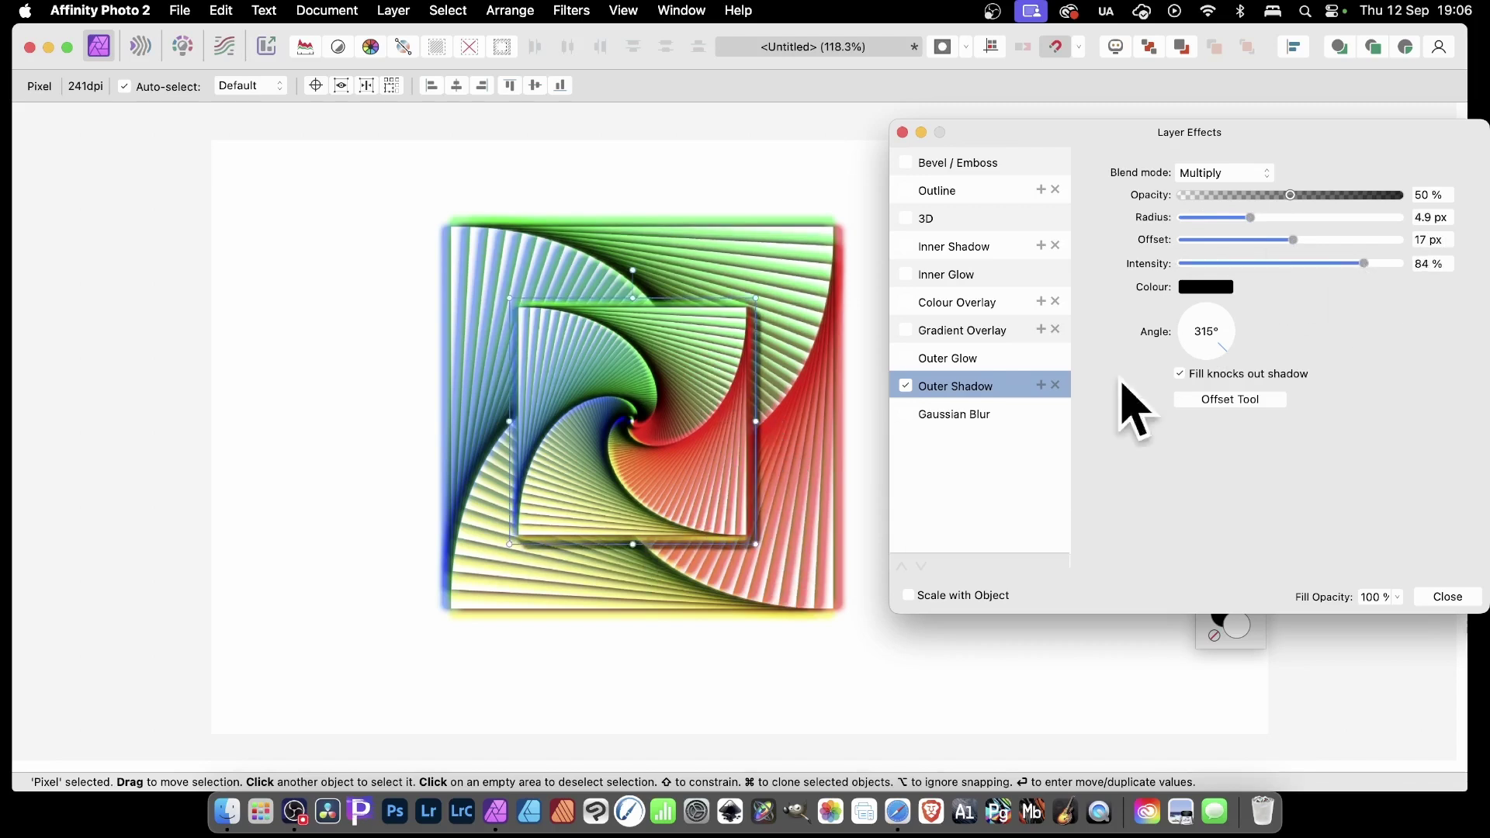
click(1228, 399)
drag(757, 518, 768, 527)
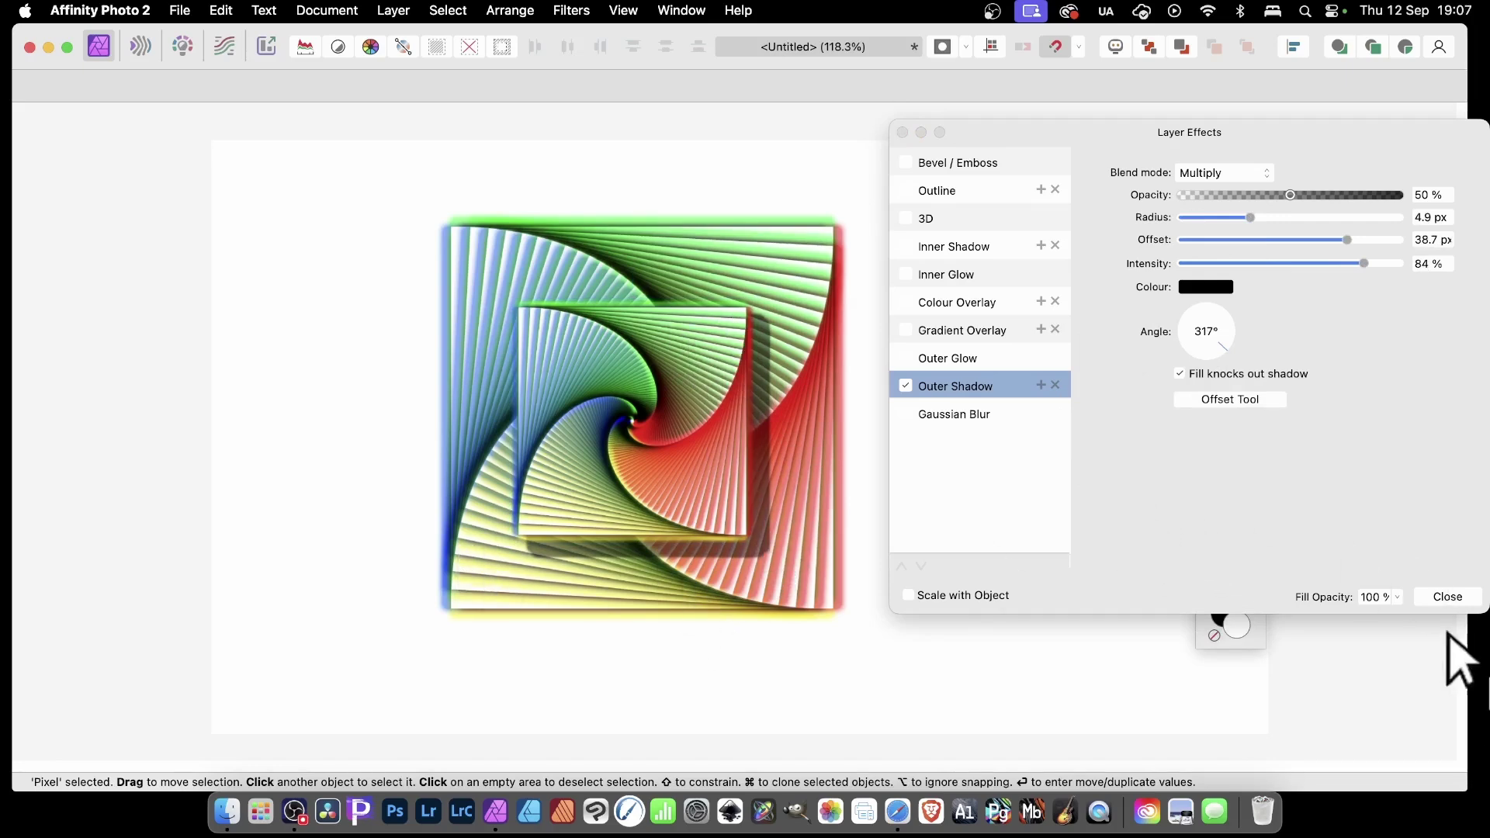
click(1447, 596)
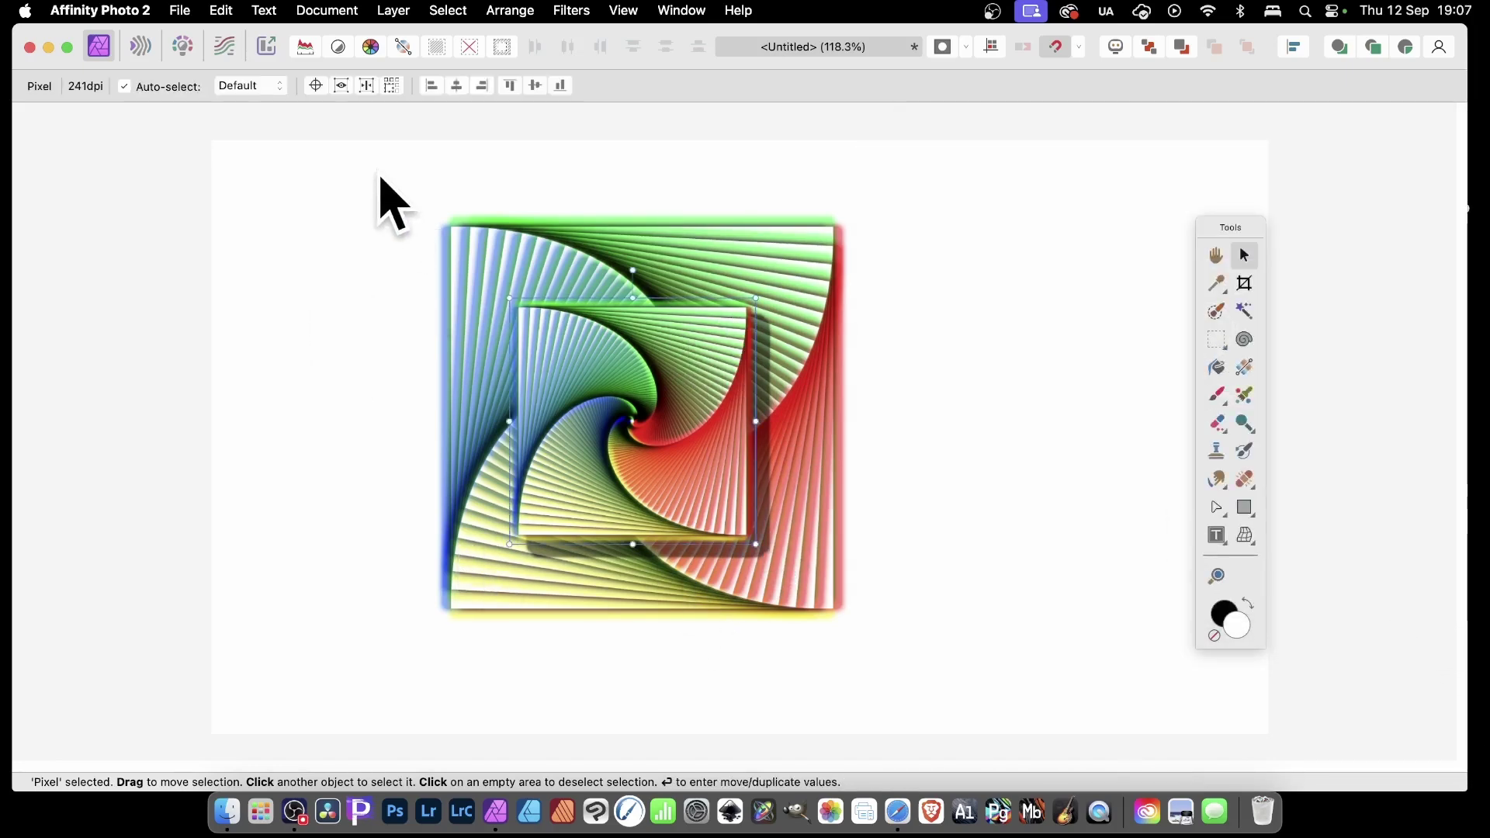
- Group the large spiral square with its small shadowed copy and rasterise the group into a single pixel layer
drag(380, 180, 931, 666)
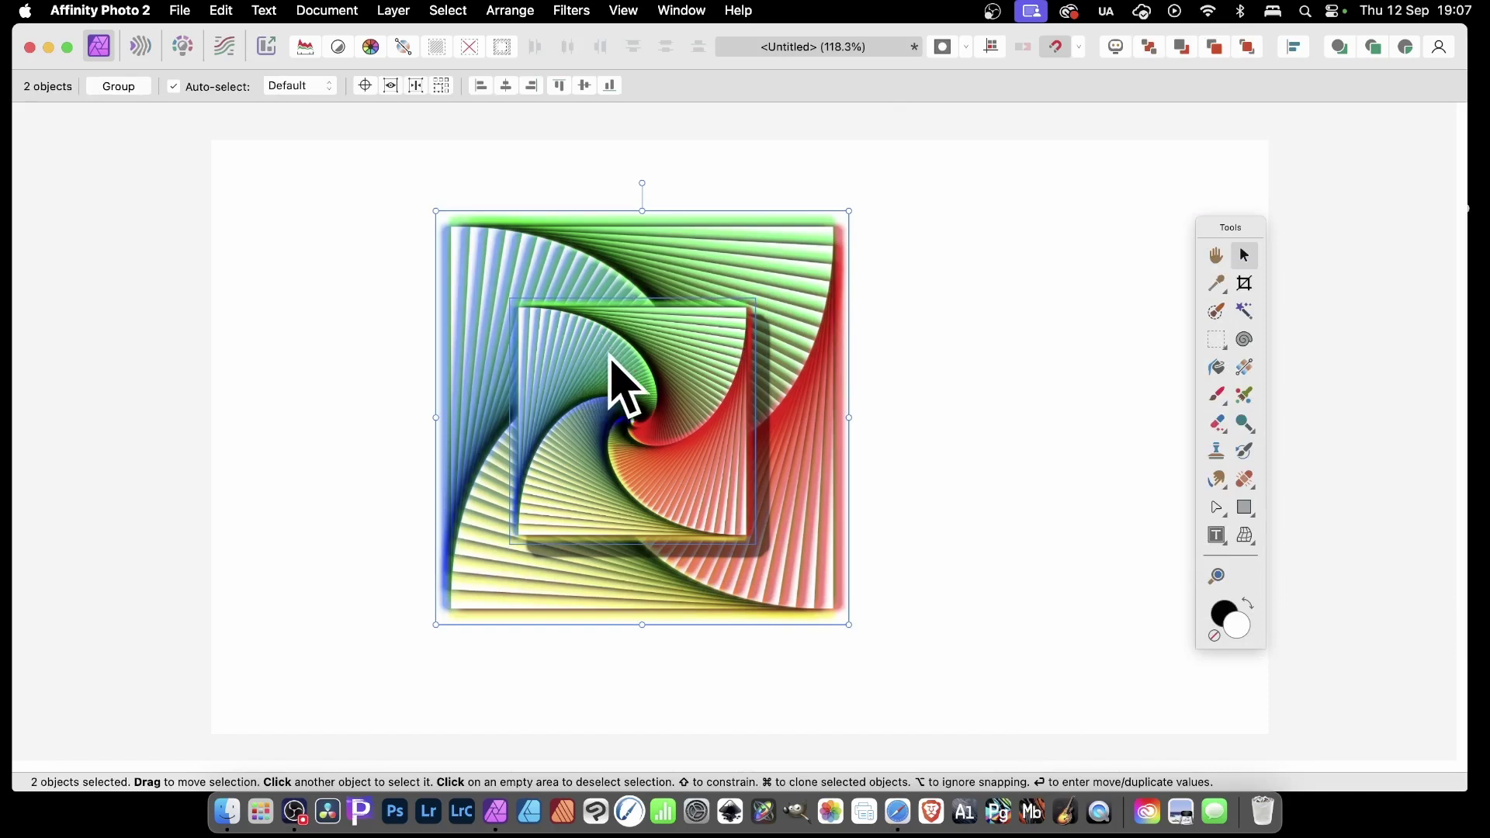
right_click(624, 350)
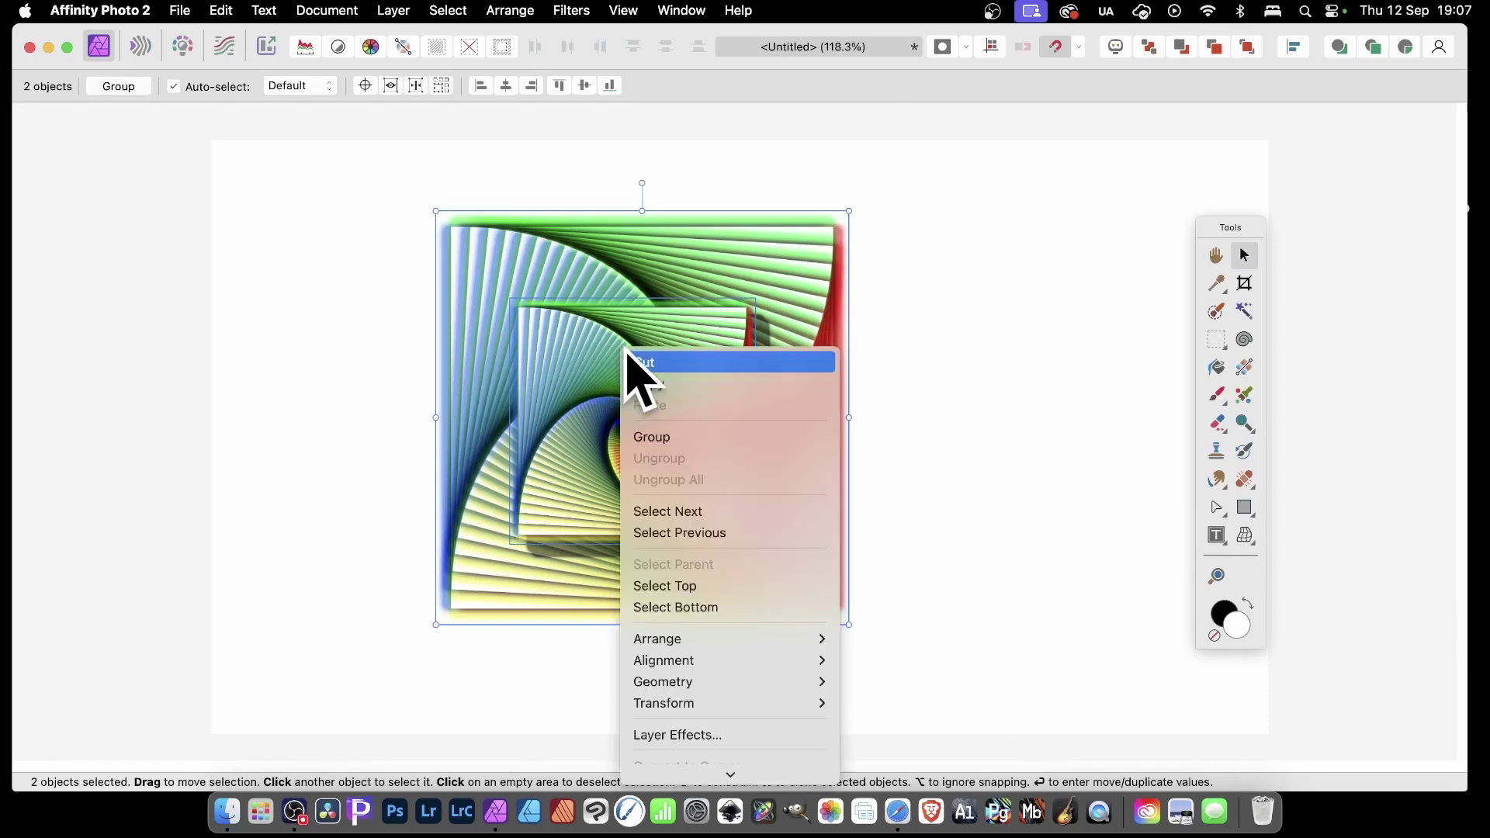
click(656, 438)
right_click(636, 375)
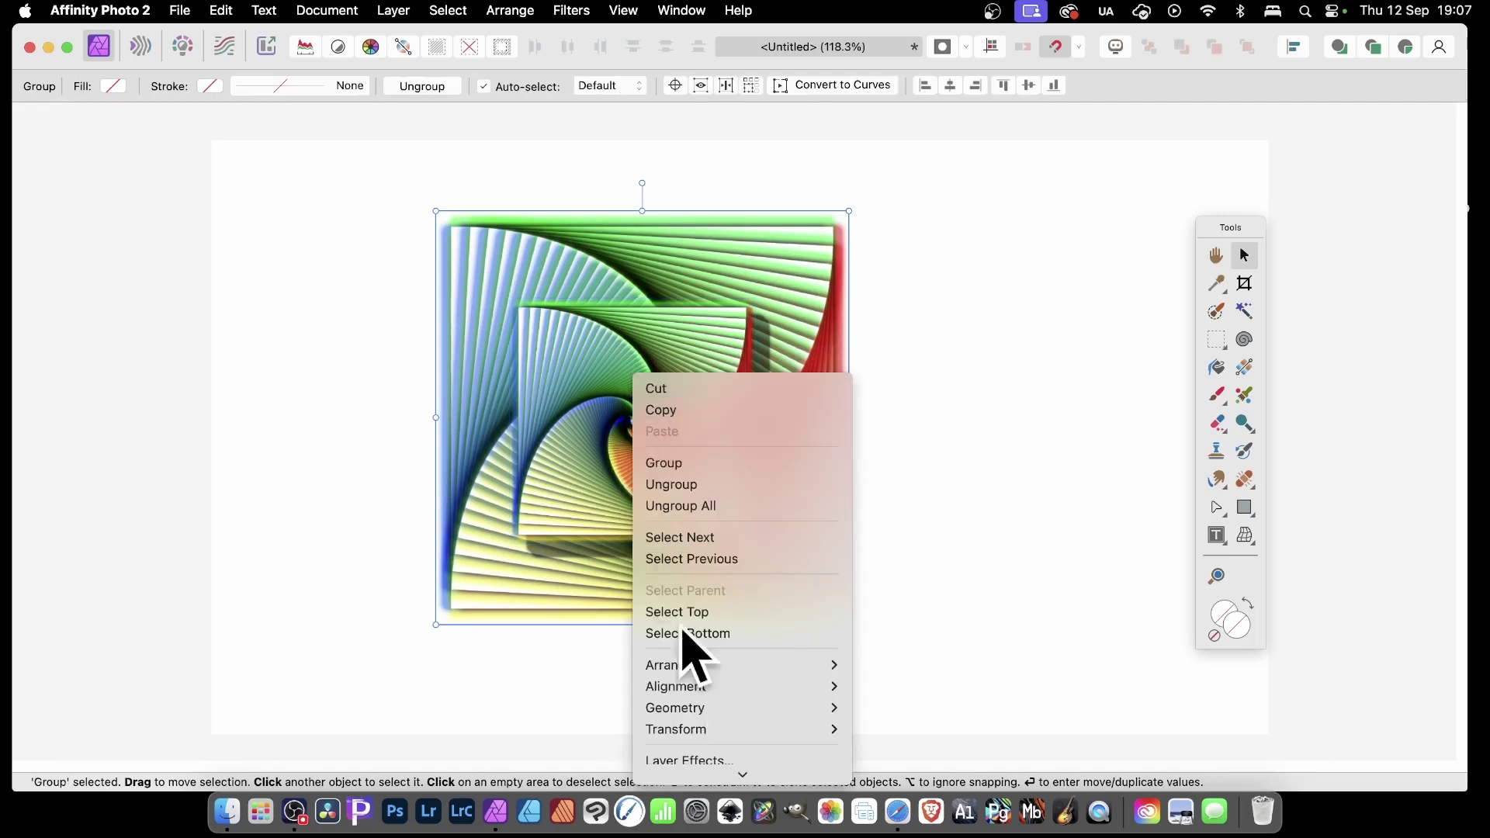
mouse_move(742, 773)
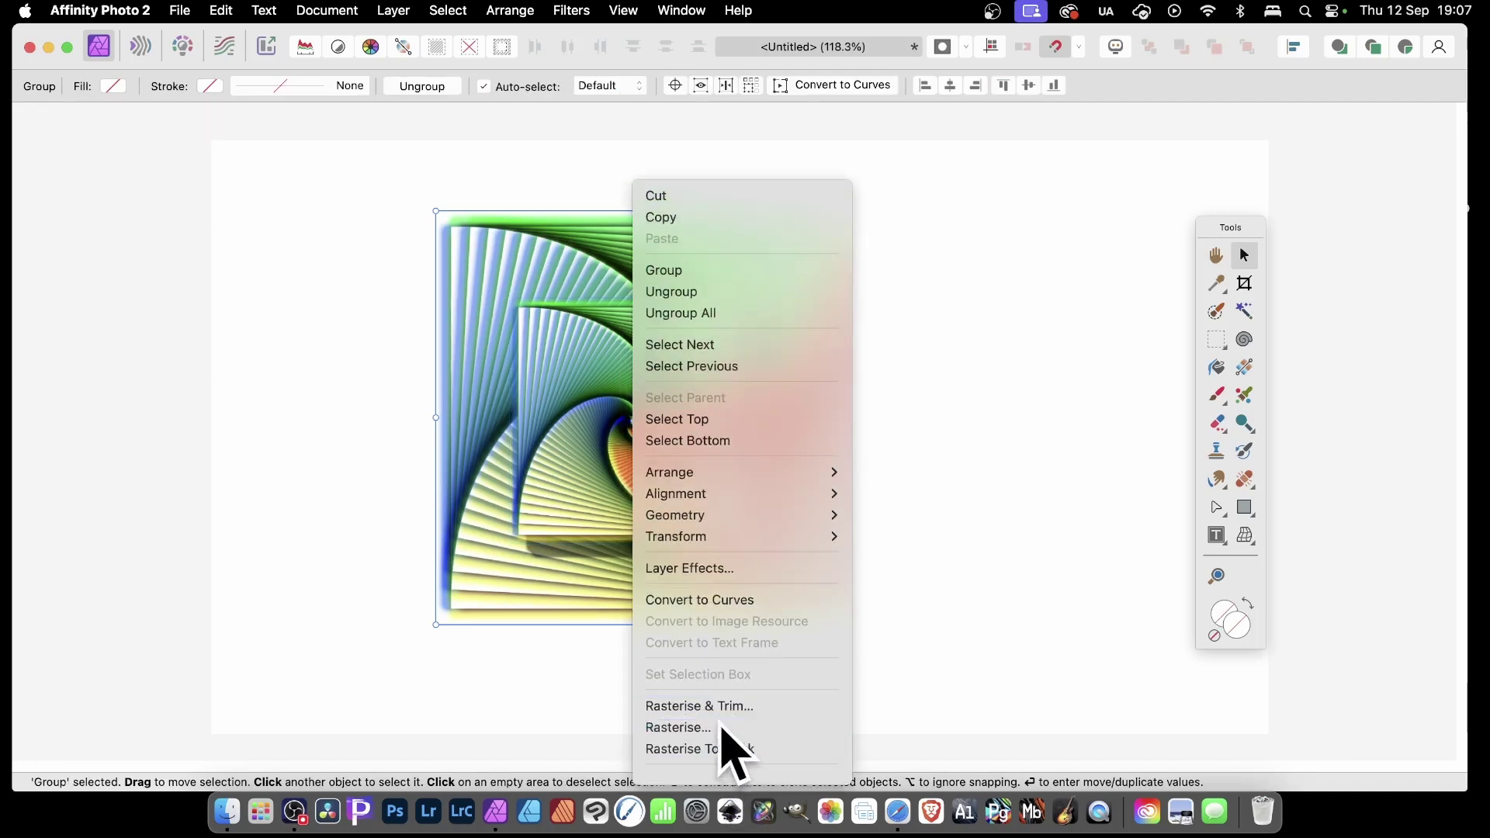
click(678, 727)
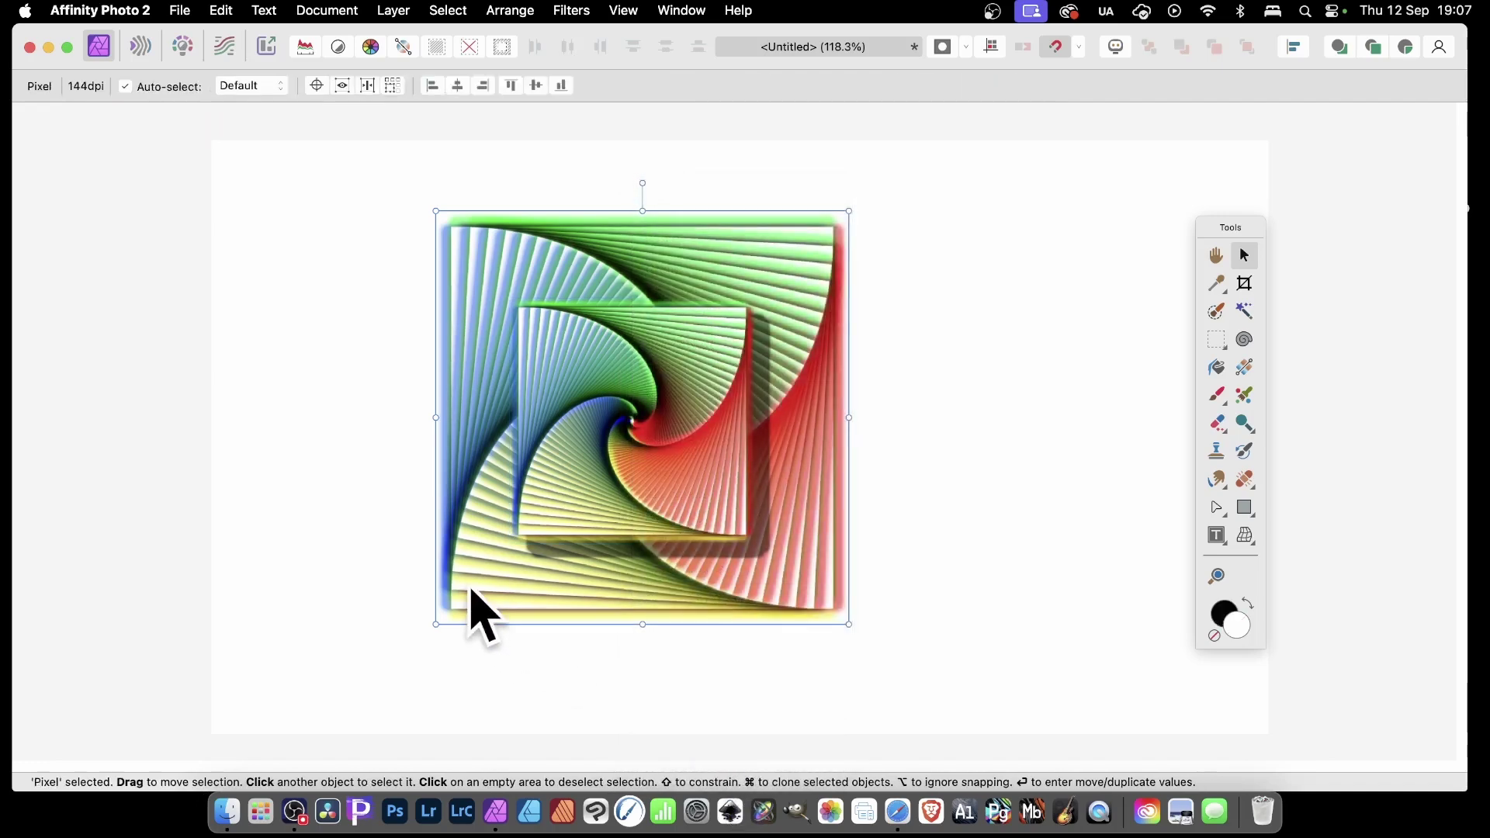
- Try a new pattern layer from the whole rasterised spiral, including its blurred edges, and undo it
click(394, 11)
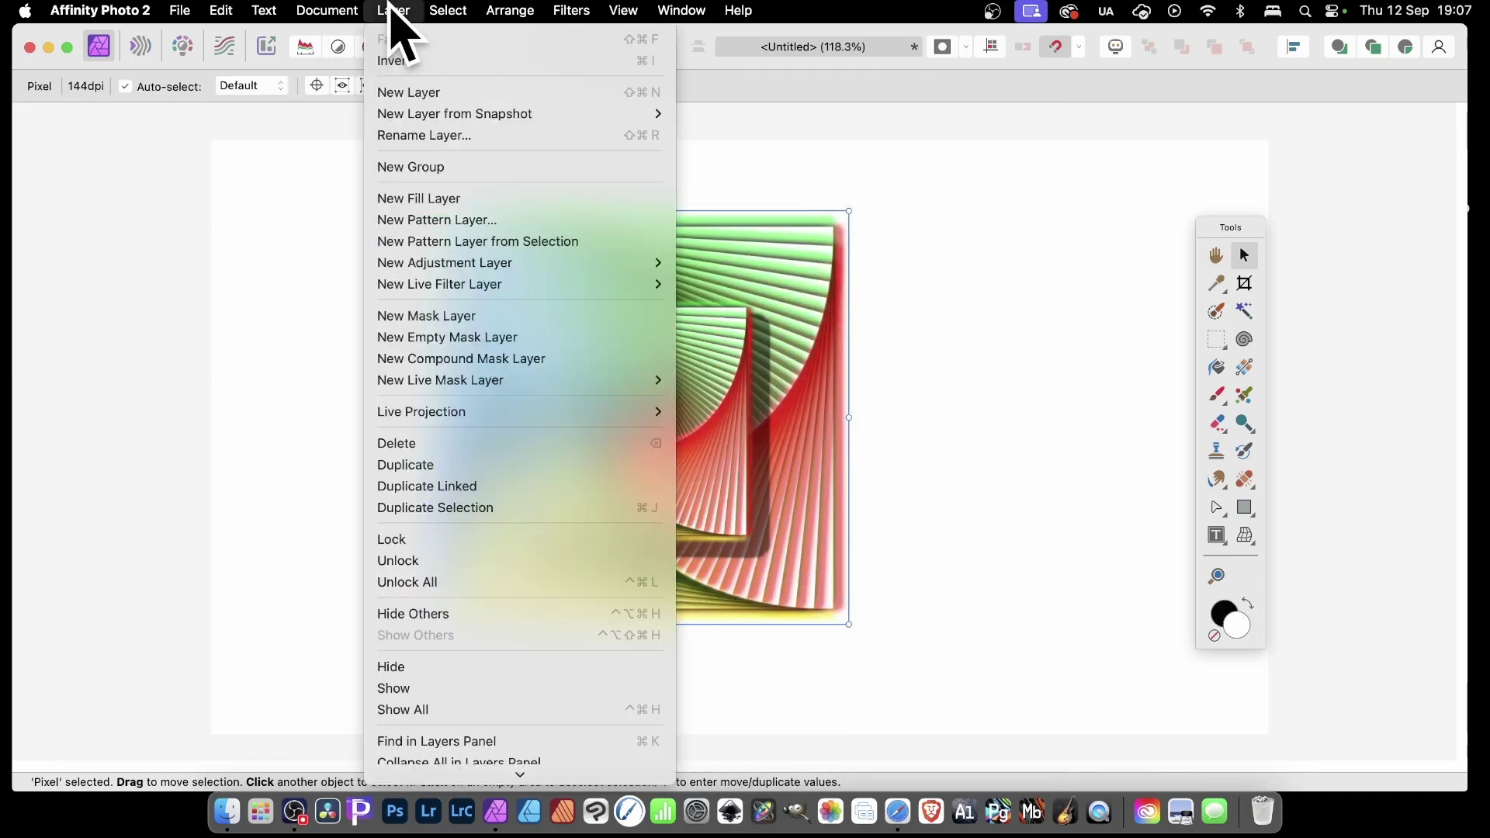
click(458, 244)
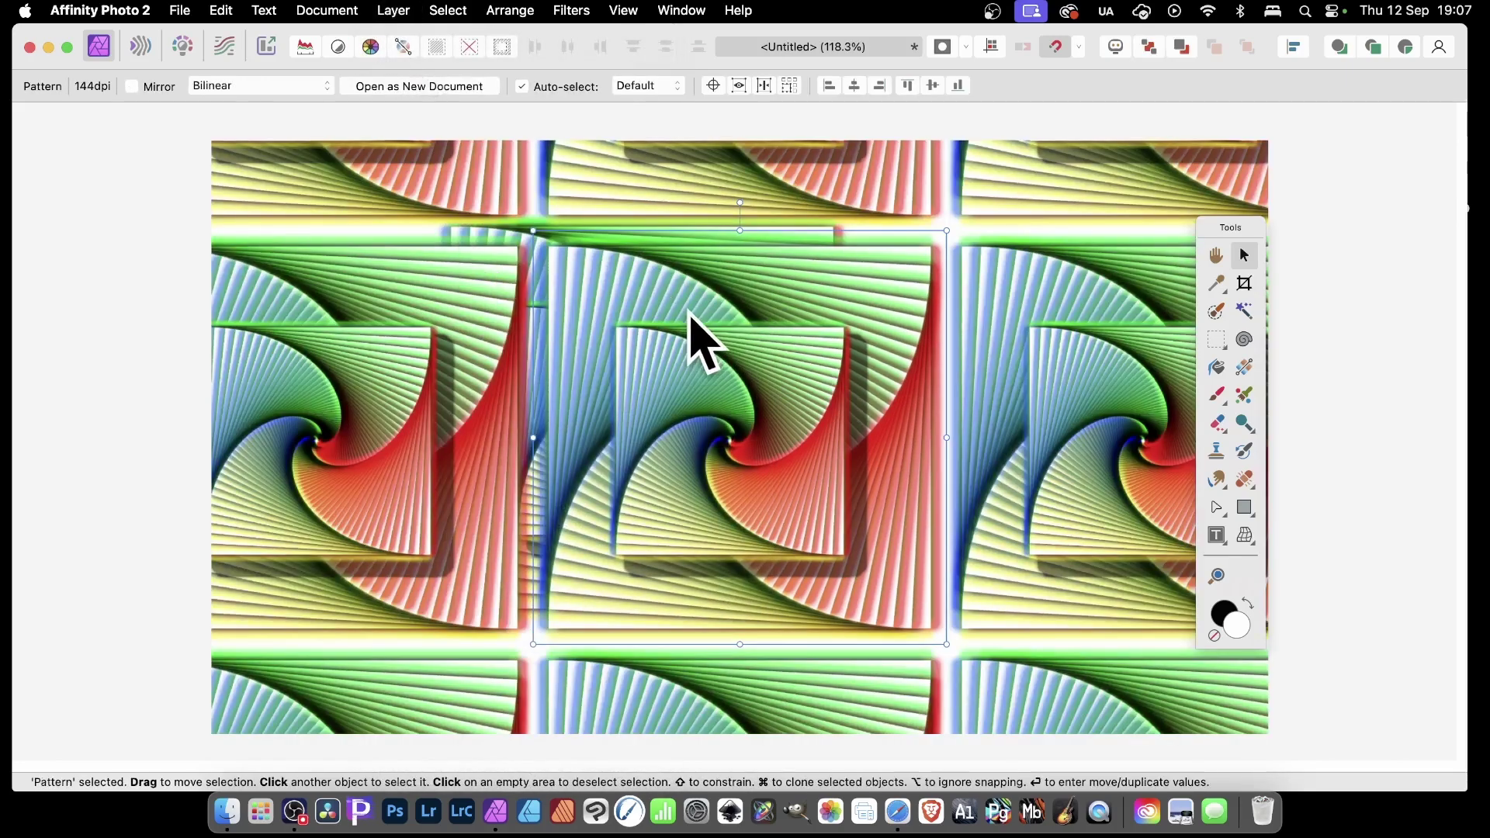
key(super+z)
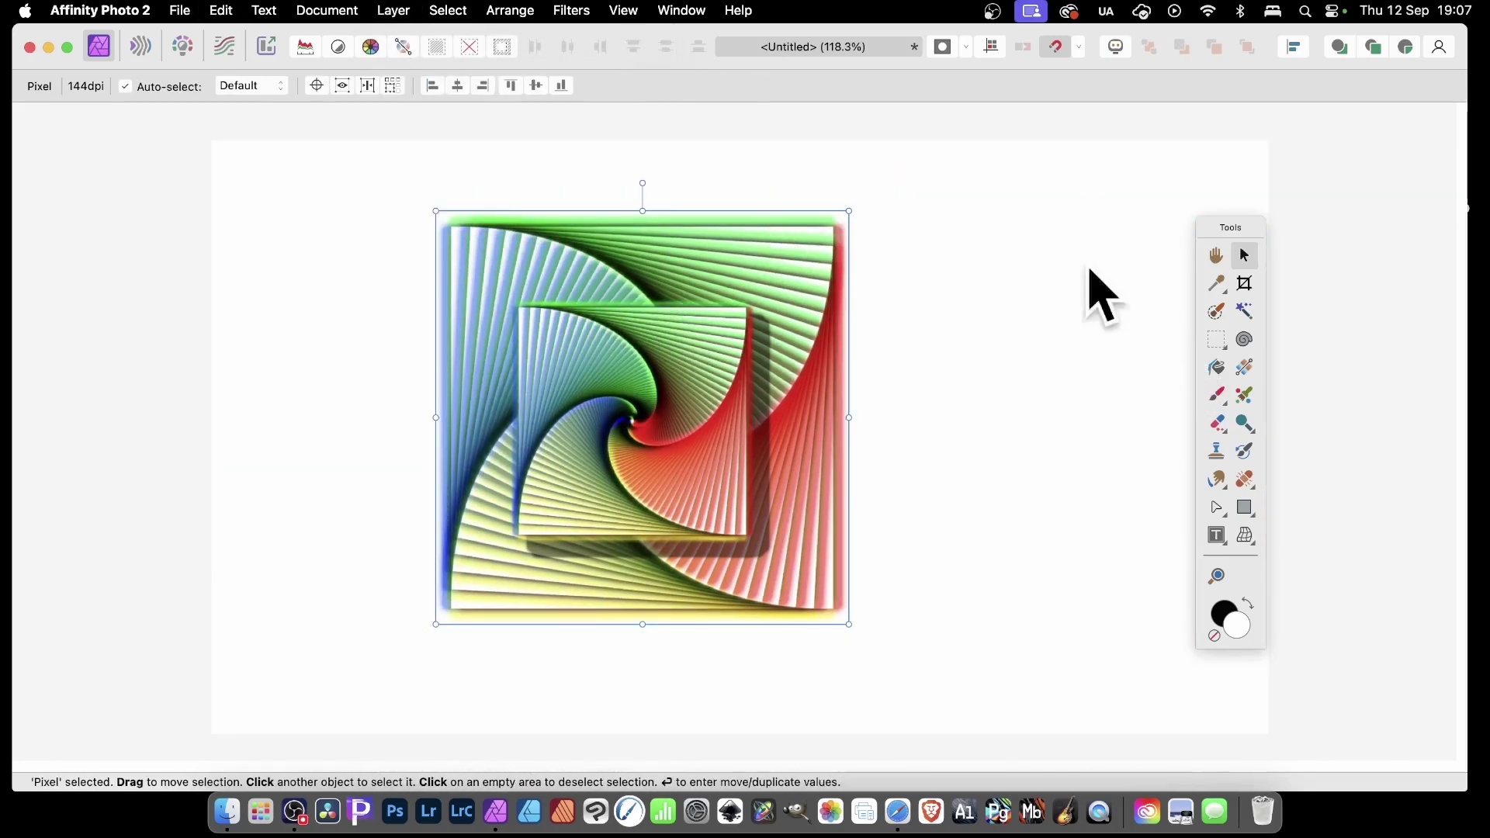
- Marquee-select the spiral artwork just inside its blurred outer edges and create a new pattern layer from that selection
drag(1217, 340, 1301, 347)
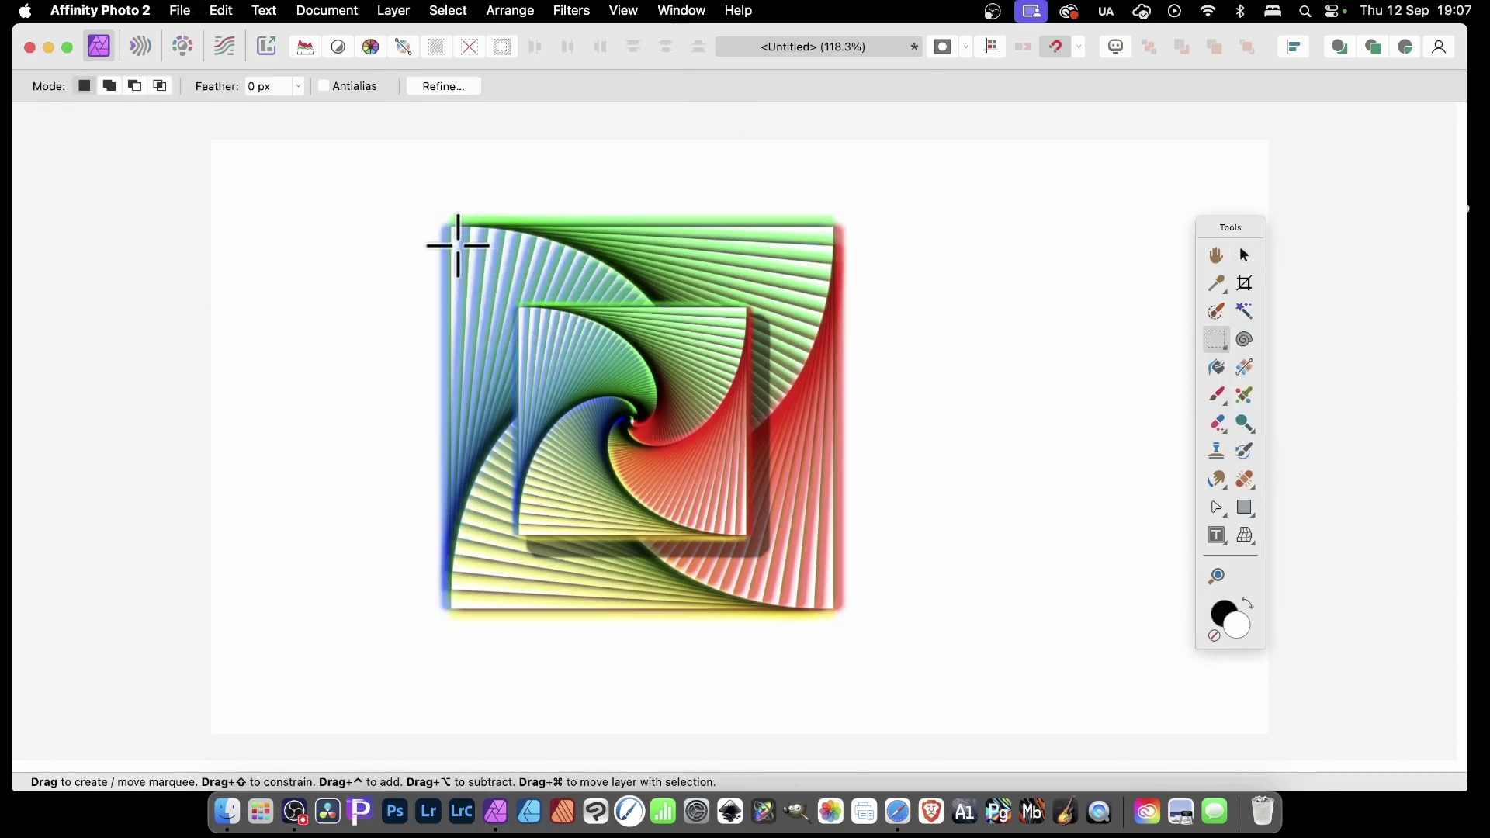
drag(458, 245, 815, 588)
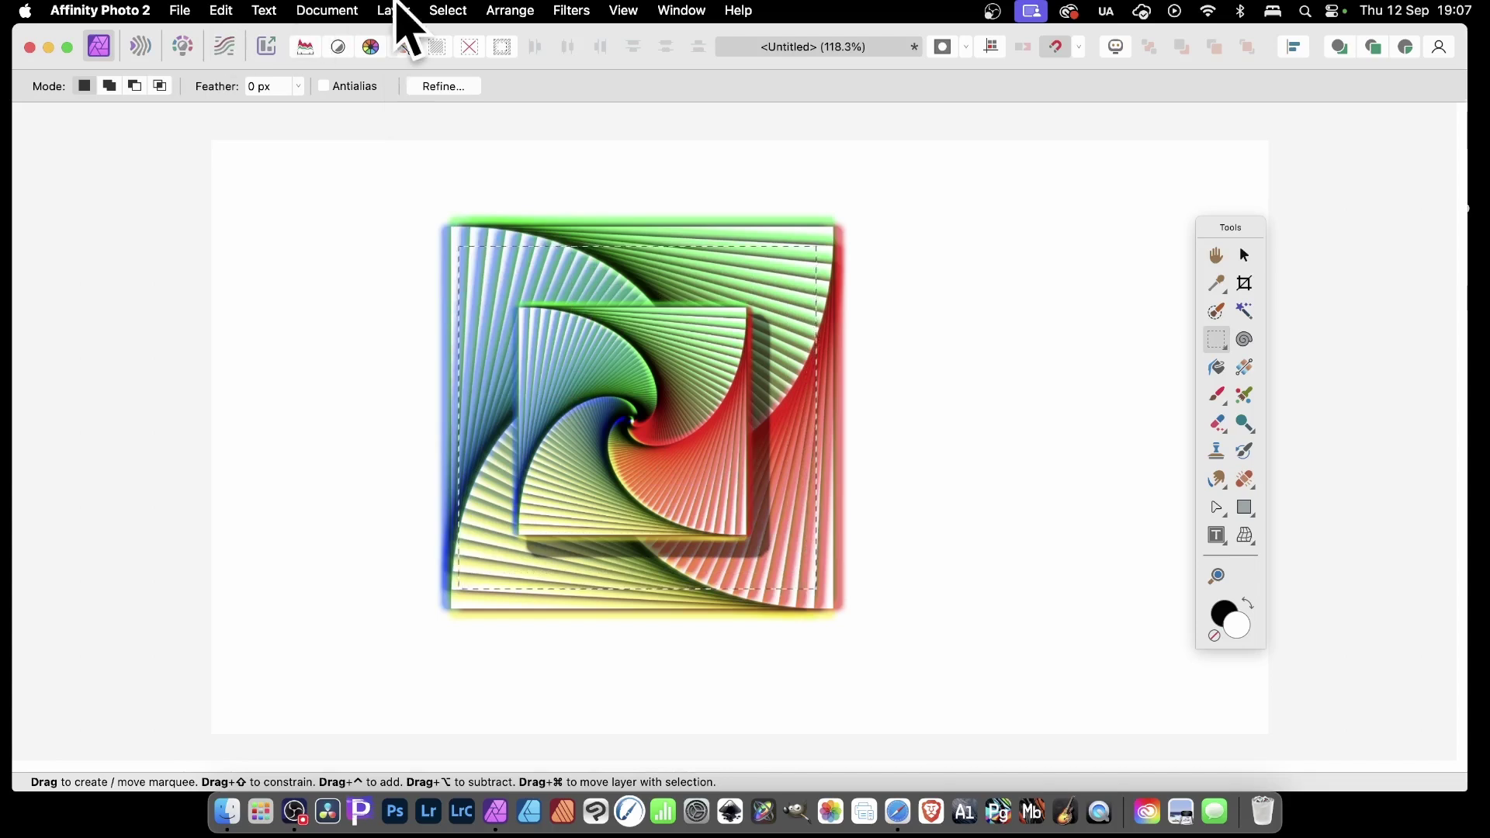
click(396, 10)
click(439, 241)
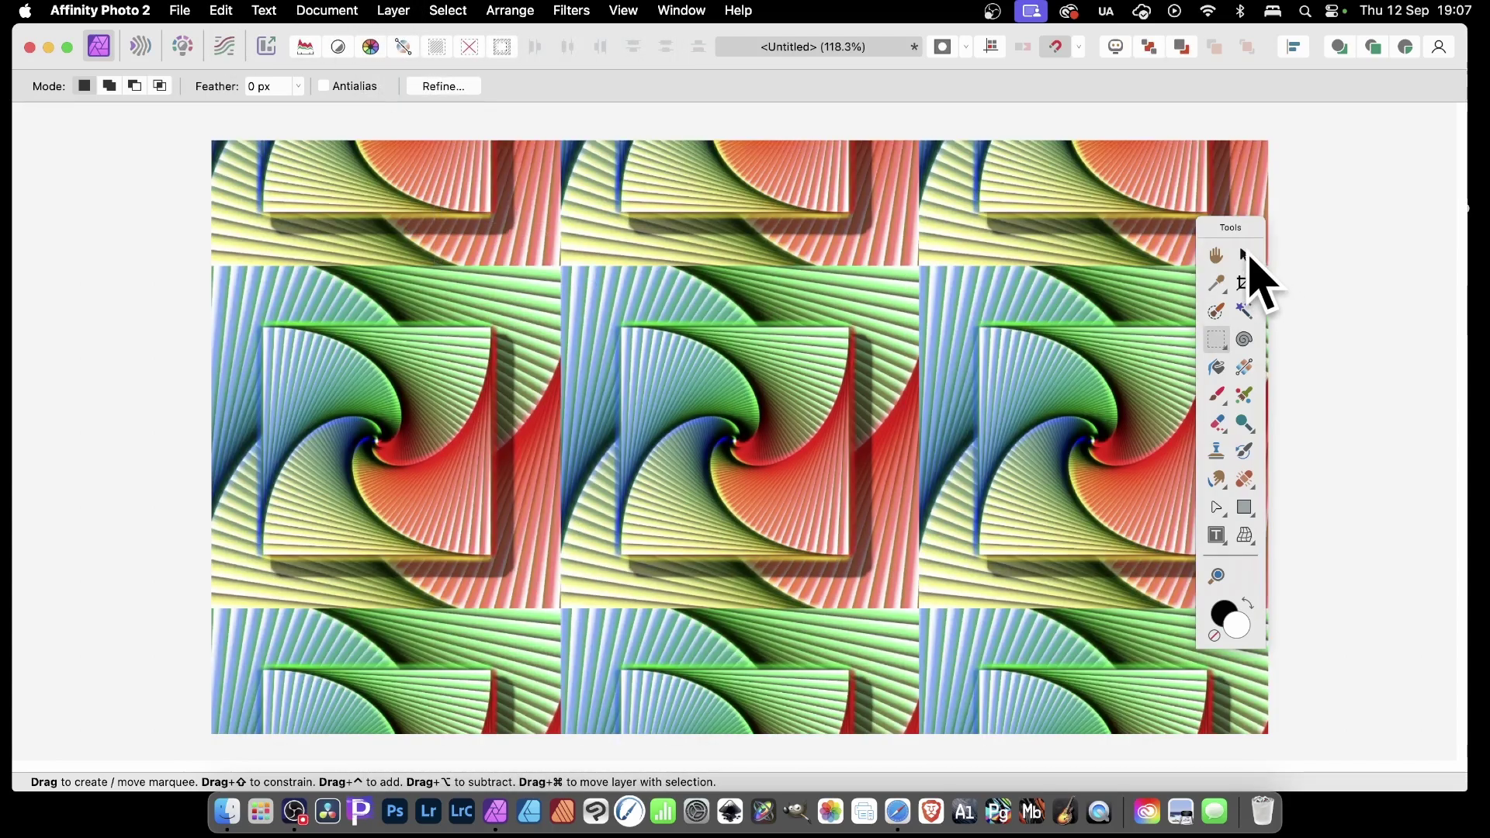
- Scale the pattern tile to about 70% with a clockwise tilt of about 18°, and turn on mirroring for the pattern
click(1244, 255)
drag(558, 266, 646, 351)
drag(807, 334, 839, 345)
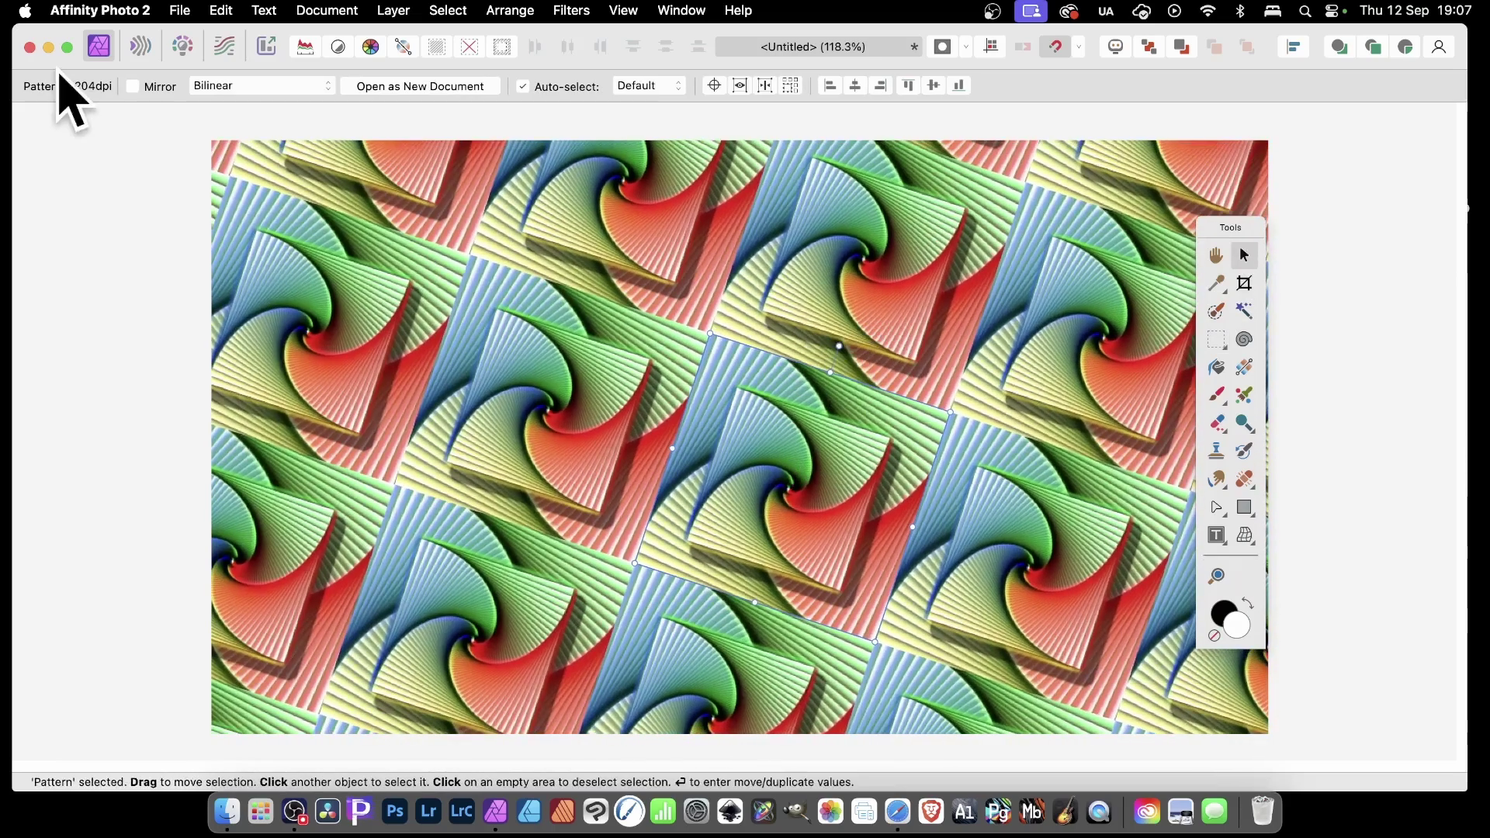
click(133, 86)
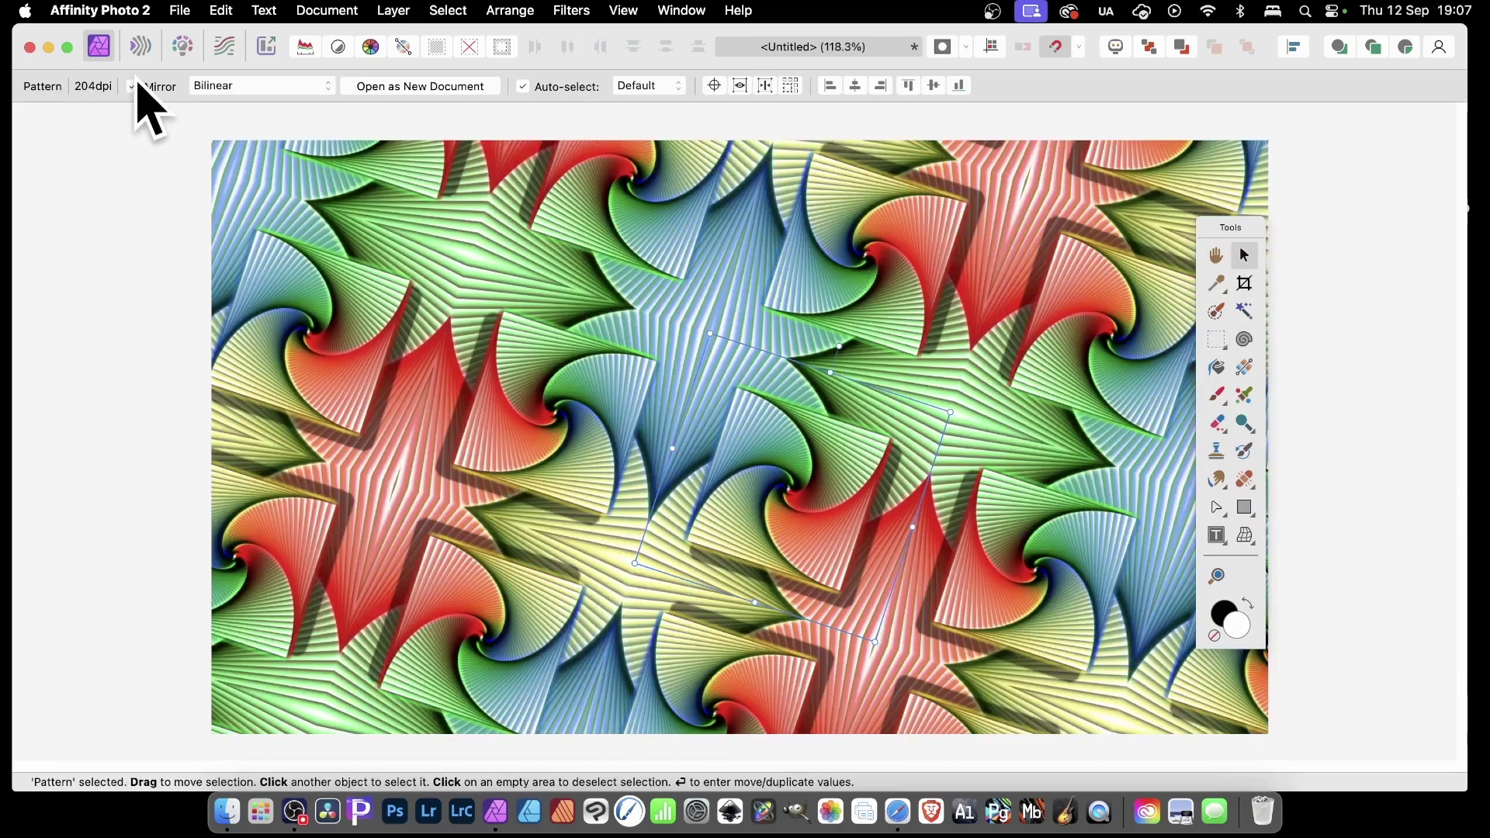